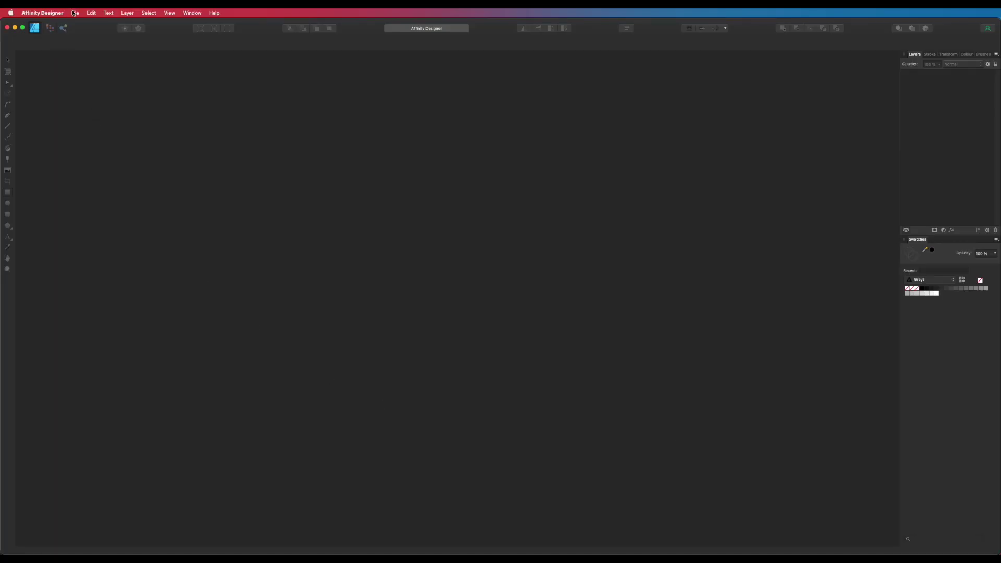
Create a new document 500 mm wide and 500 mm high at 300 DPI
left_click(75, 13)
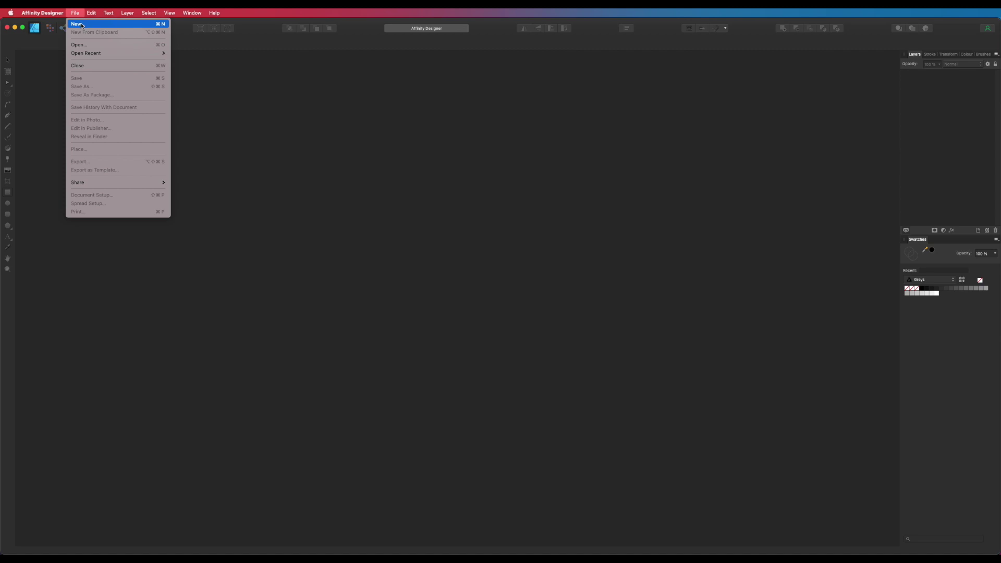
left_click(82, 25)
left_click_drag(594, 117, 577, 108)
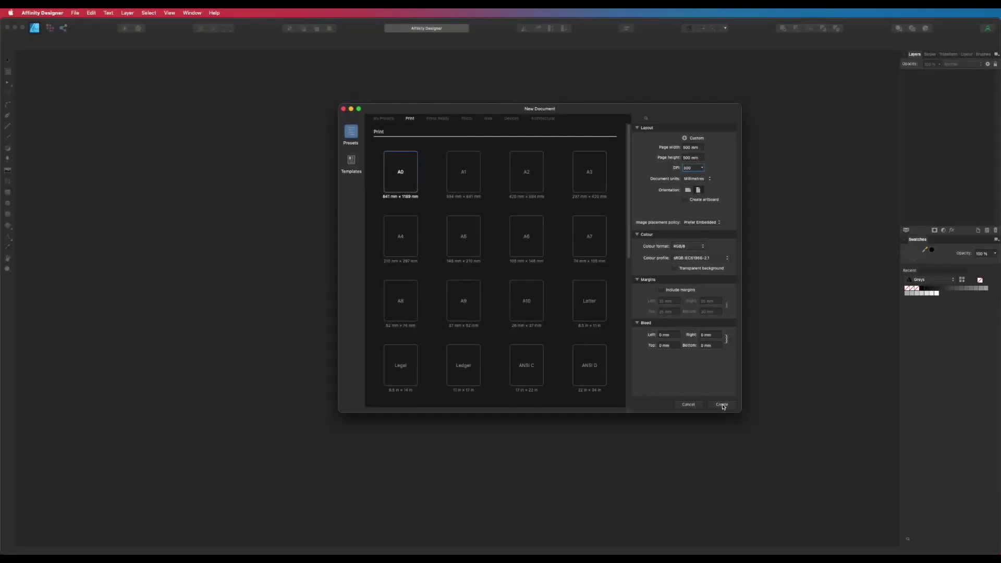
left_click(723, 406)
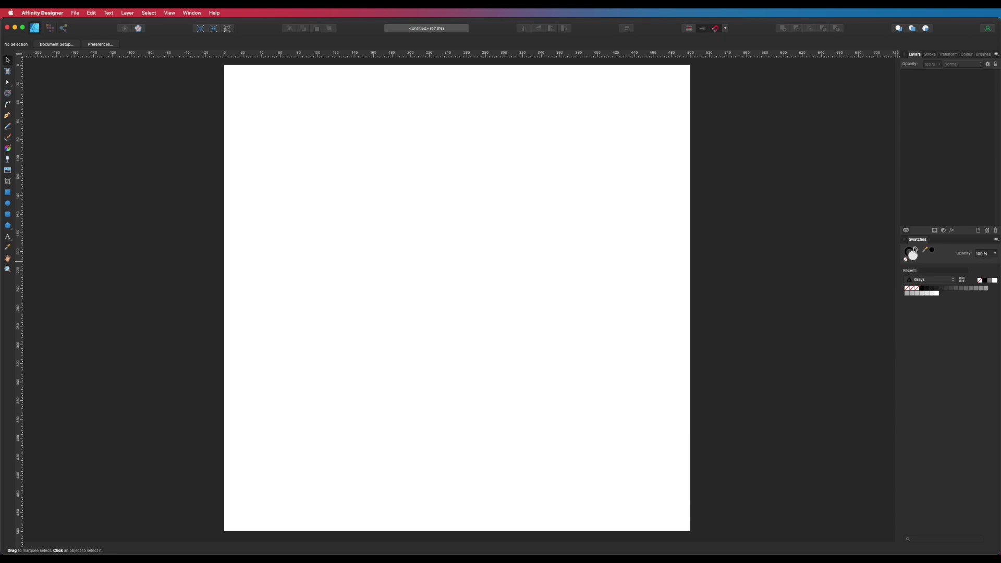
Cover the whole page with a black-filled rectangle without a stroke and lock it as the background
left_click(906, 259)
left_click(917, 249)
key("m")
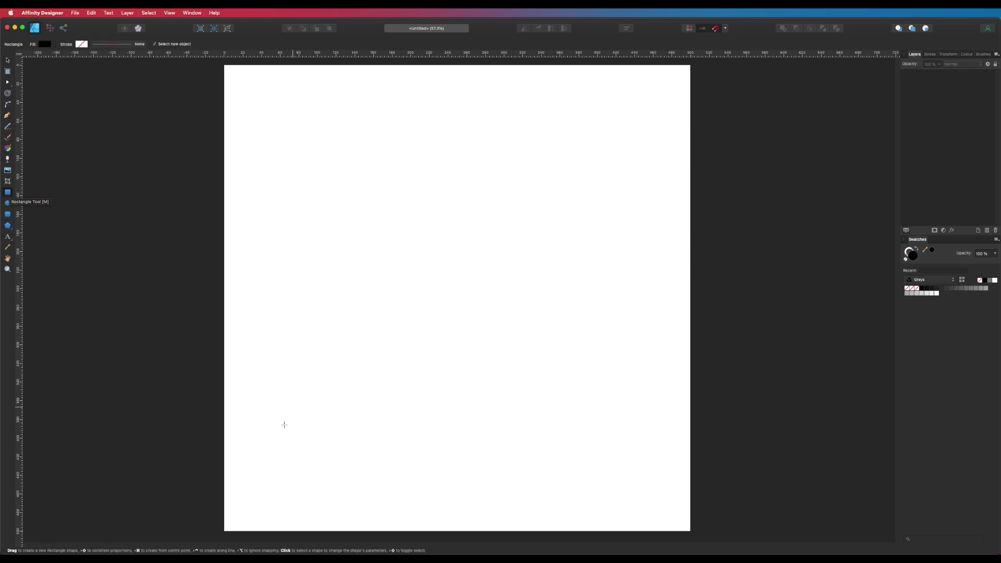
left_click_drag(226, 528, 690, 65)
key("v")
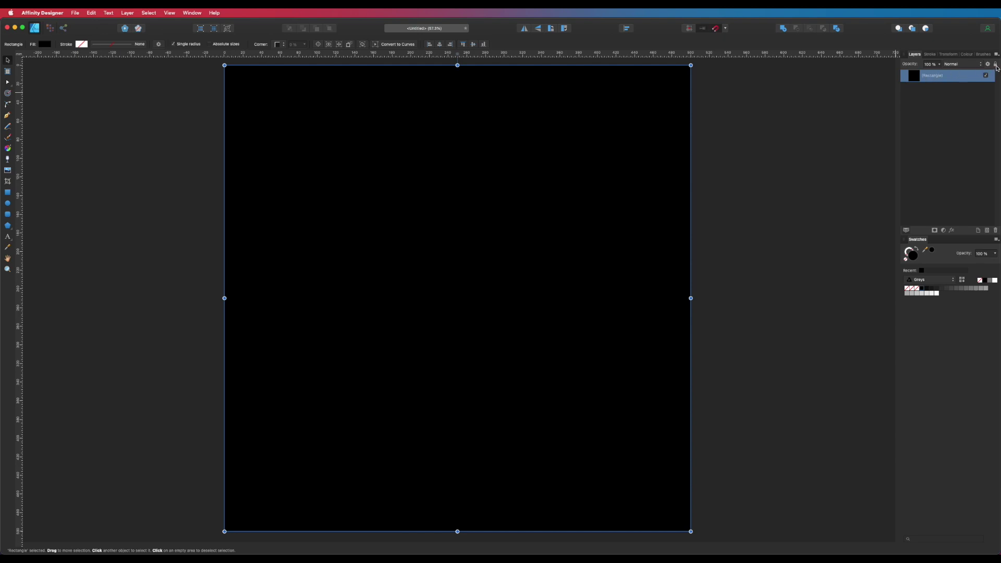
left_click(995, 65)
left_click(730, 167)
key("m")
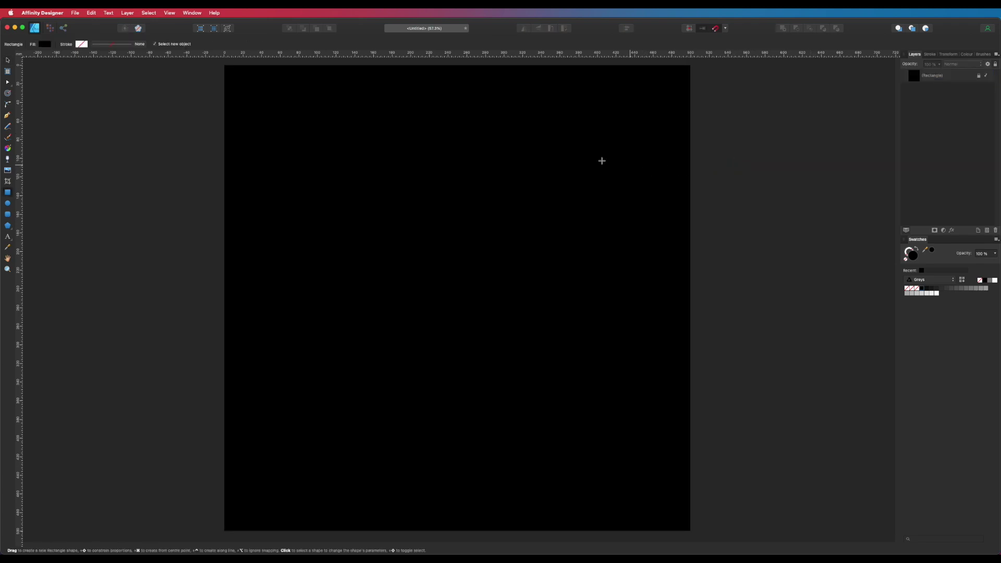
key("v")
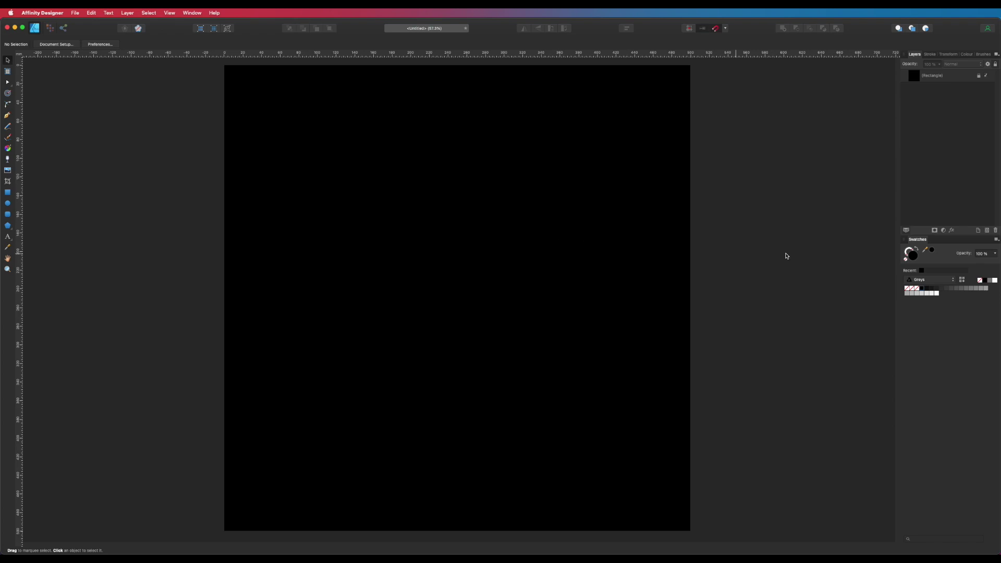
Add the artistic text KEEP ON CREATING in the upper part of the page and fill it with white
left_click(994, 281)
key("t")
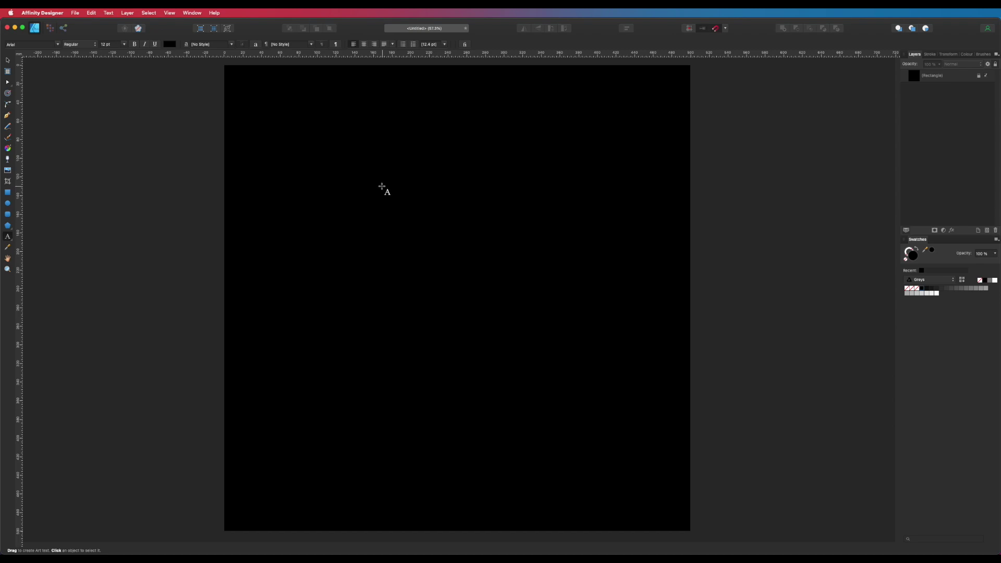
left_click(375, 193)
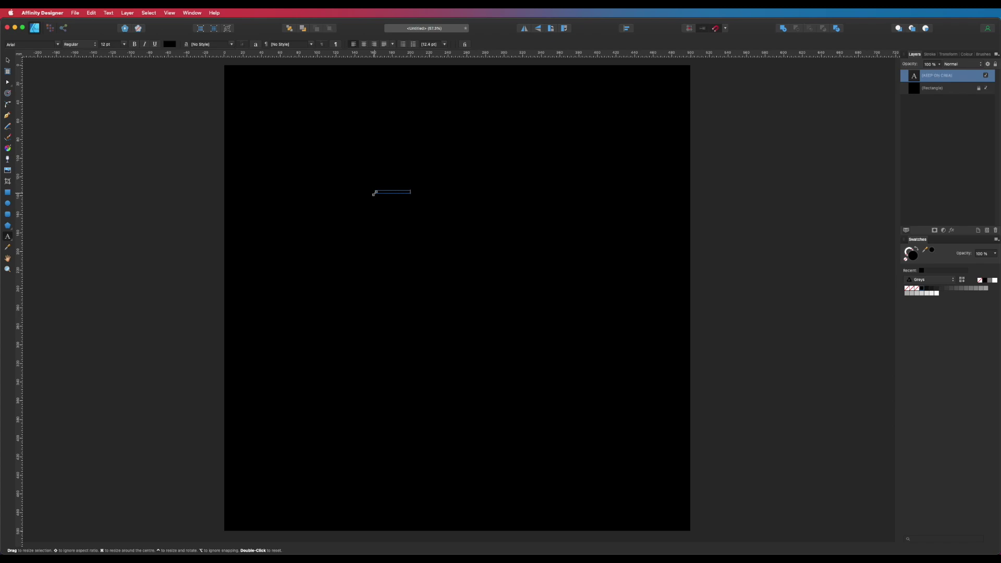
left_click(374, 193)
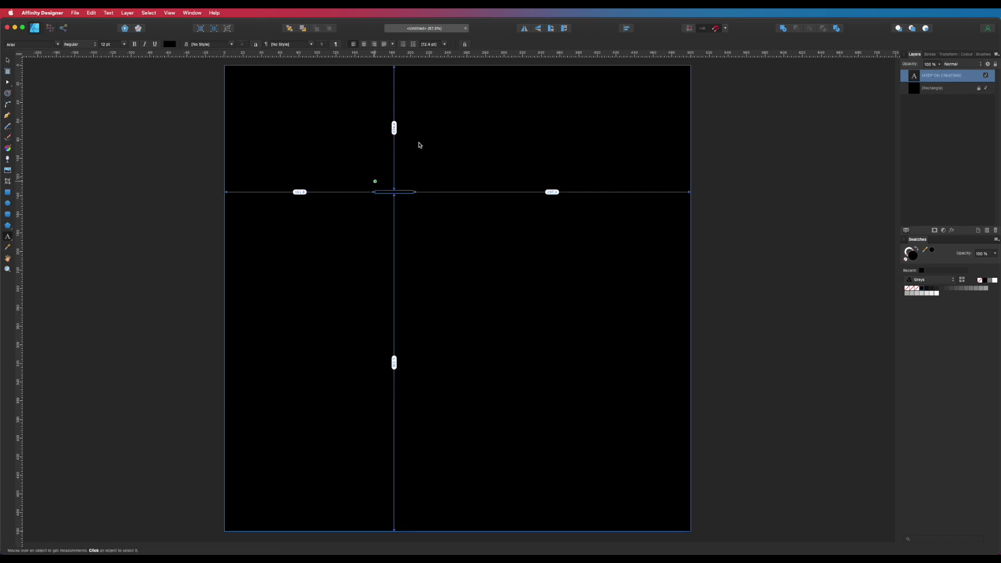
left_click(994, 281)
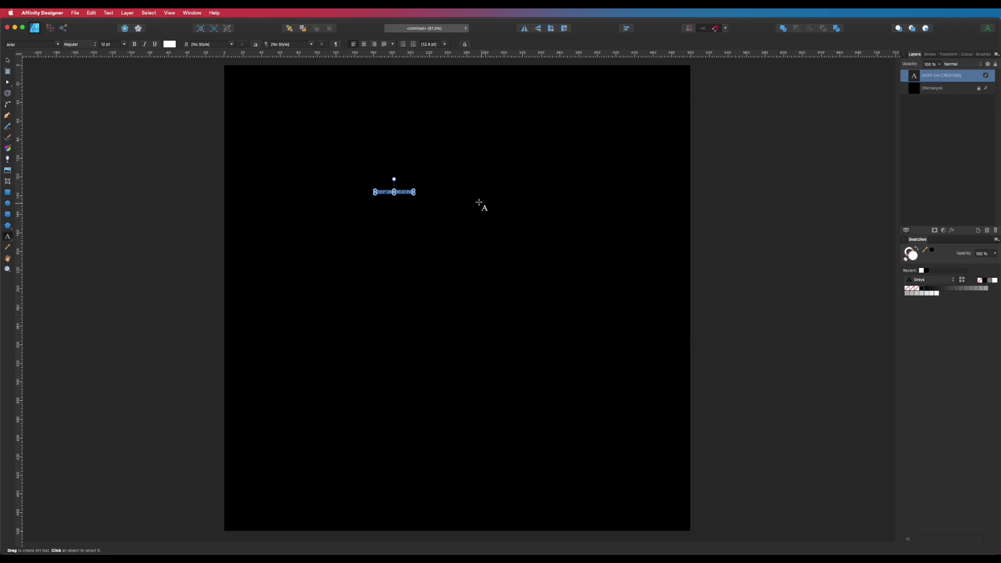
Enlarge the KEEP ON CREATING text to about two thirds of the page width and move it towards the page's centre
left_click_drag(416, 195, 678, 255)
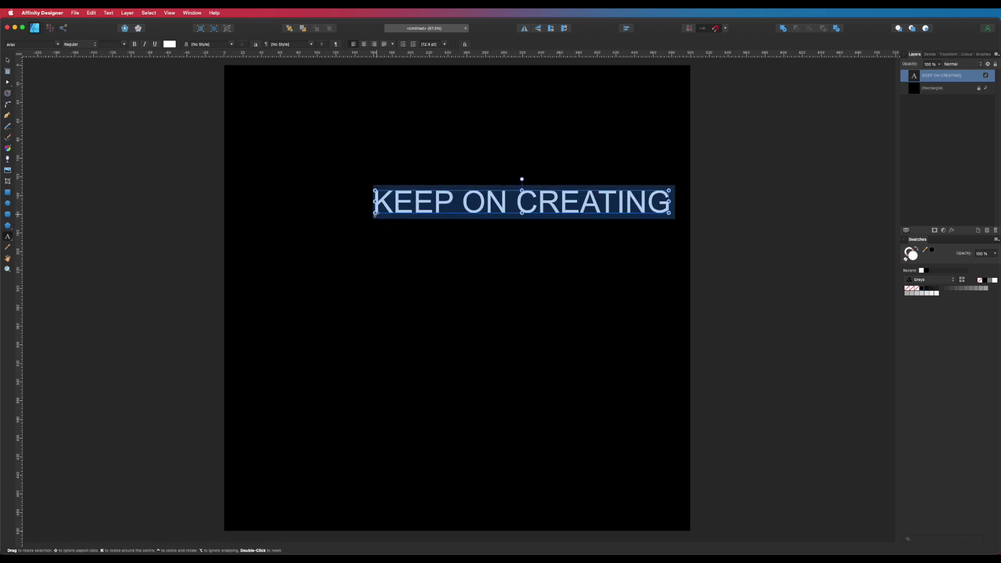
left_click_drag(375, 201, 369, 201)
left_click(7, 60)
left_click_drag(431, 200, 394, 222)
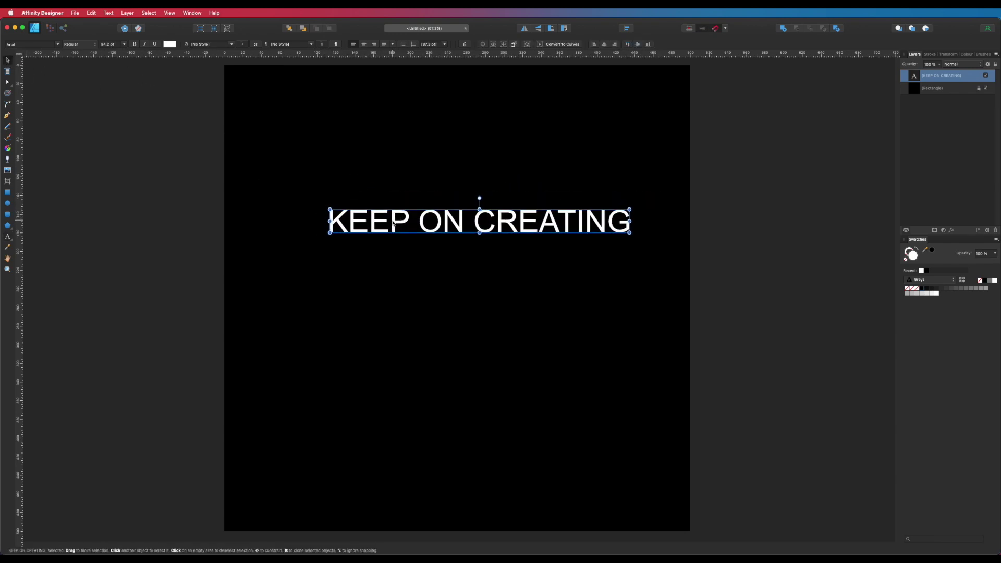
Set the KEEP ON CREATING text in Bebas Neue and scale it up to a little over half the page width
triple_click(393, 223)
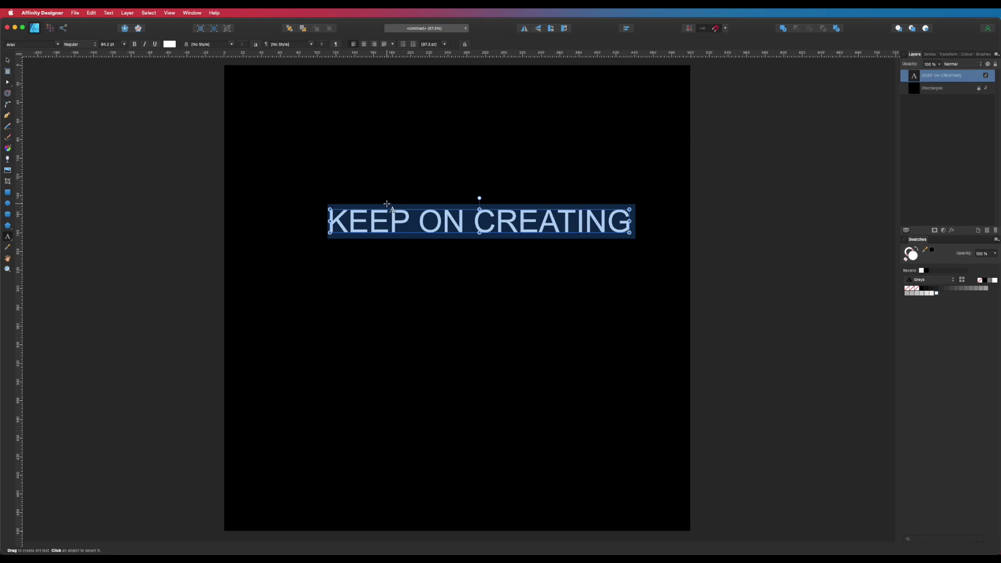
left_click(32, 45)
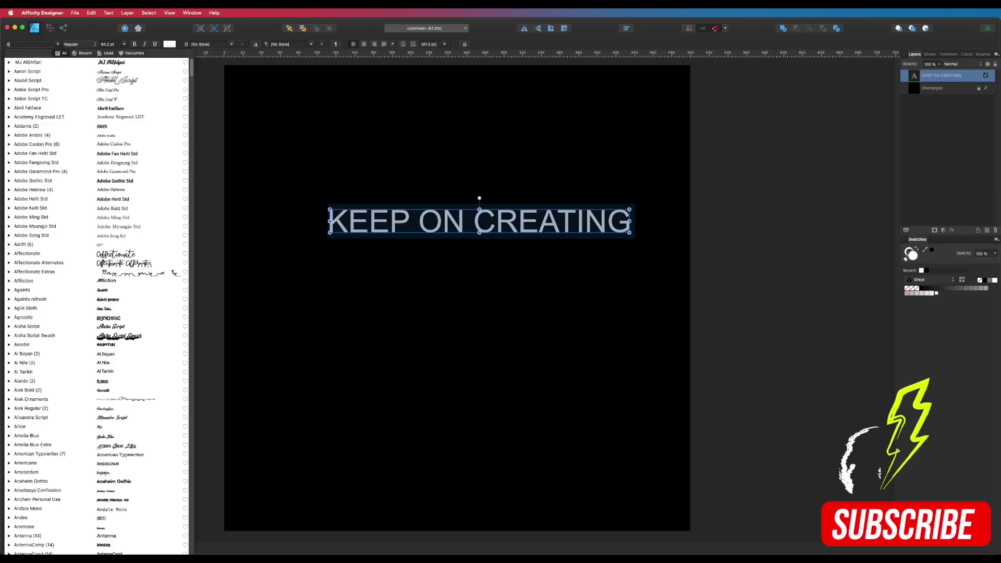
type("beb")
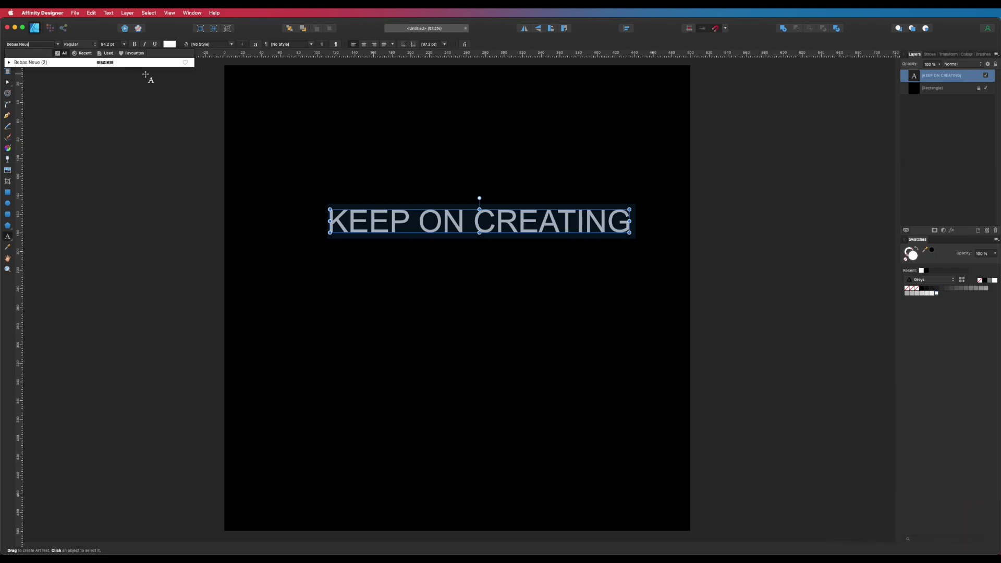
left_click(116, 62)
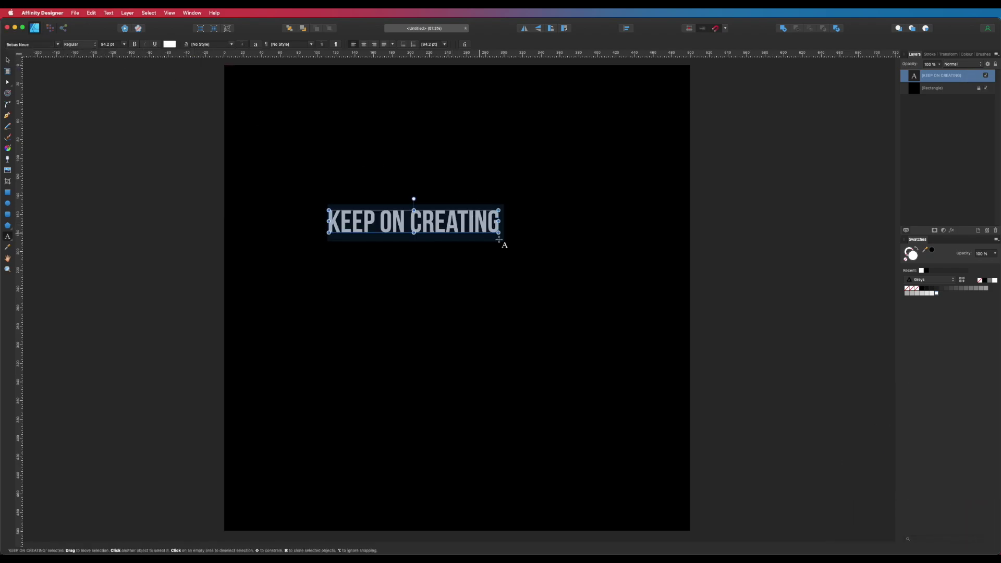
left_click_drag(500, 234, 576, 261)
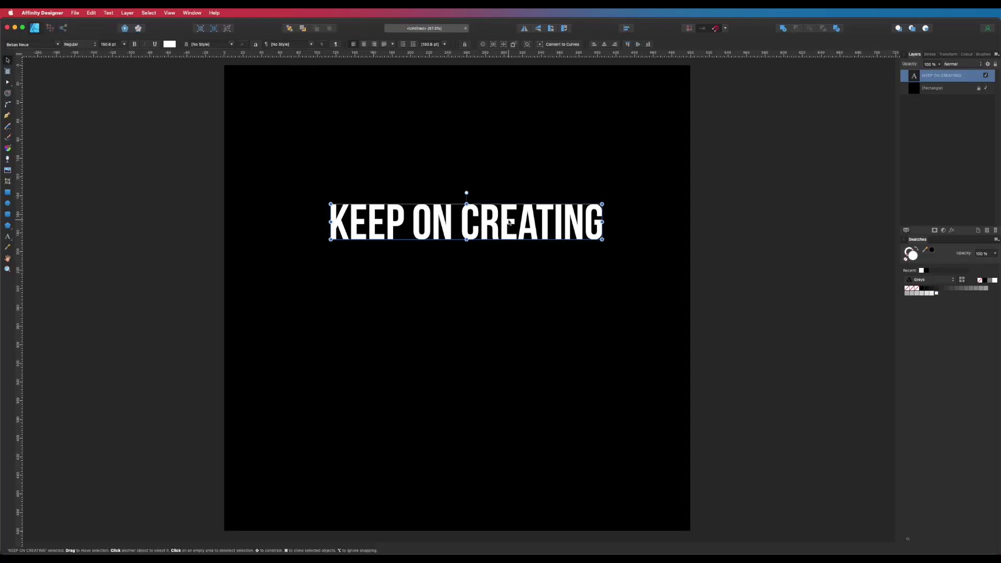
Duplicate the KEEP ON CREATING text directly below itself and change the copy's wording to DO NOT FADE
left_click_drag(510, 224, 510, 278)
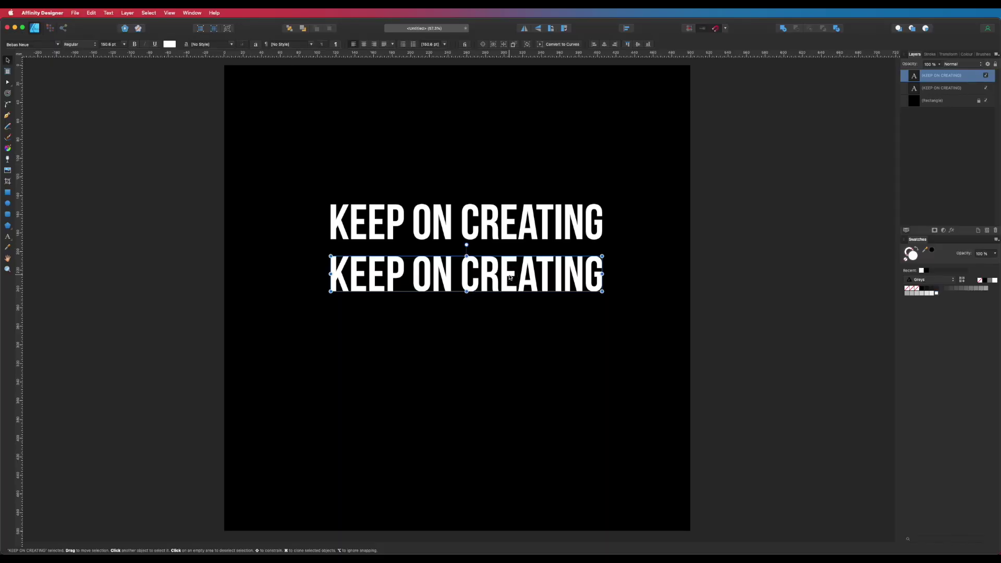
triple_click(509, 275)
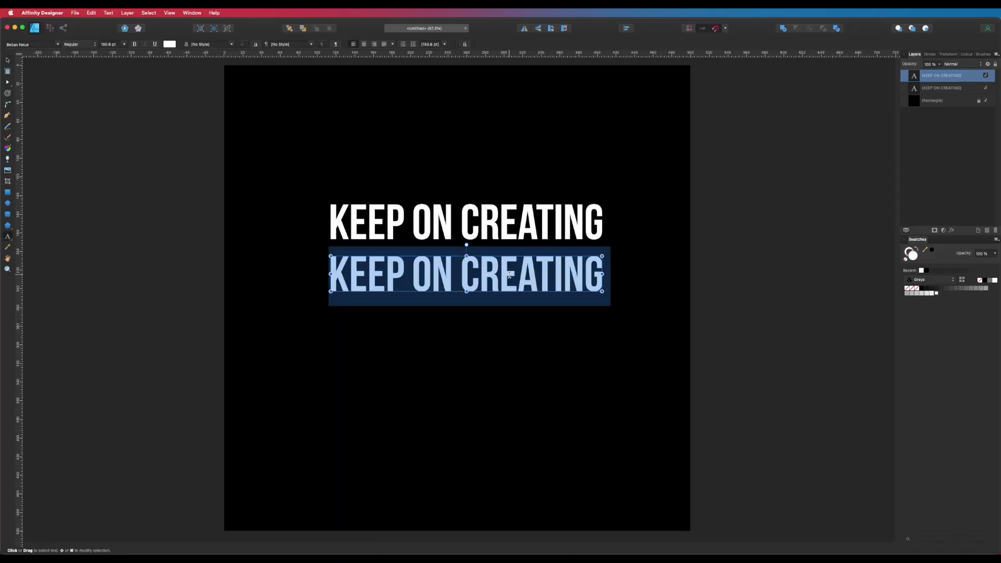
type("DO NOT FA")
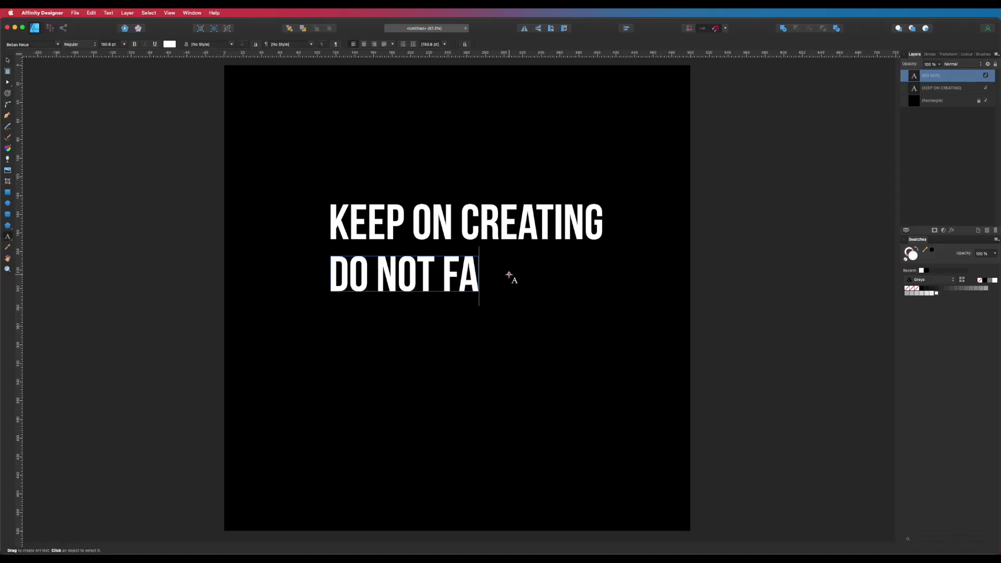
type("DE")
key("Escape")
left_click(7, 60)
Centre DO NOT FADE under the headline, then place a copy to its left and reword the copy as ESTB
mouse_move(441, 274)
left_mouse_down()
mouse_move(515, 278)
mouse_move(376, 286)
left_mouse_up()
double_click(297, 274)
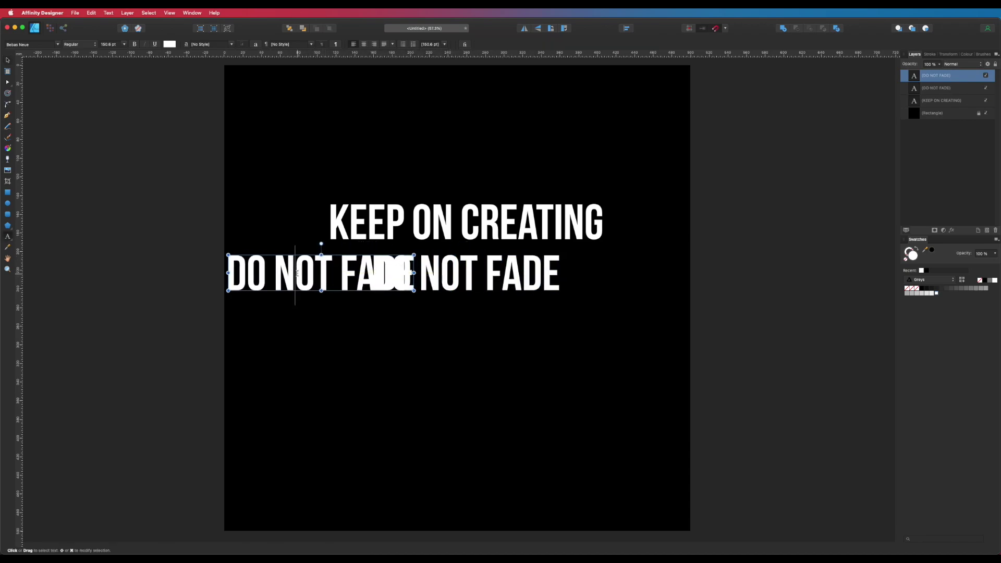
key("super+a")
type("ESTB")
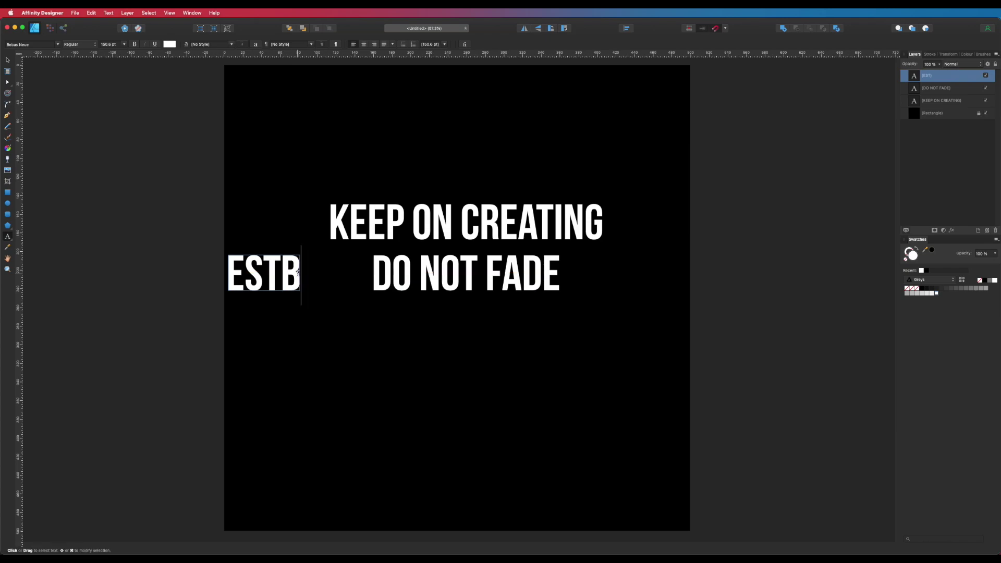
key("Escape")
left_click(311, 340)
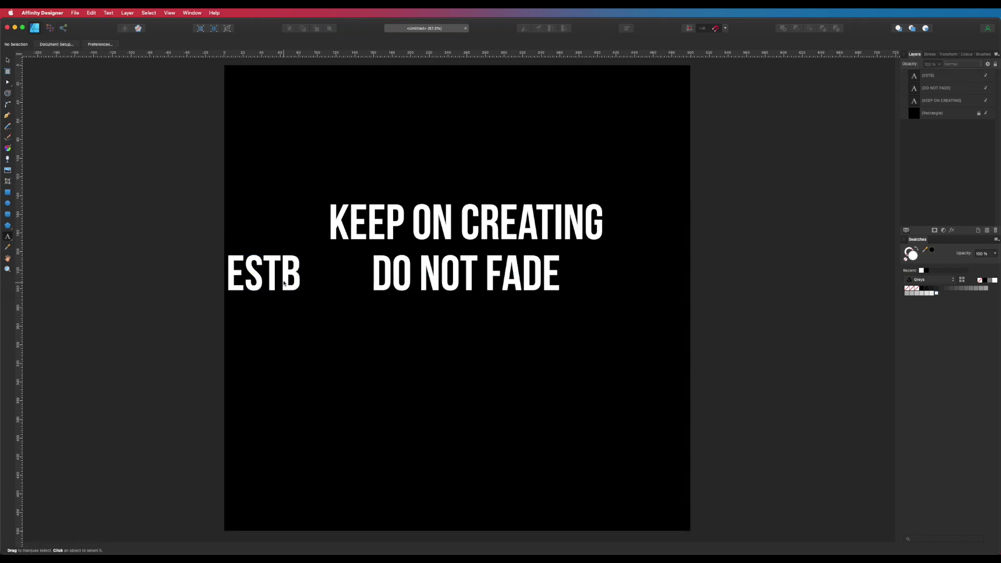
Move ESTB closer to DO NOT FADE, duplicate it on the other side and change the copy's text to 2020
left_click(274, 277)
mouse_move(274, 277)
left_mouse_down()
mouse_move(636, 280)
mouse_move(625, 280)
left_mouse_up()
double_click(625, 280)
double_click(624, 279)
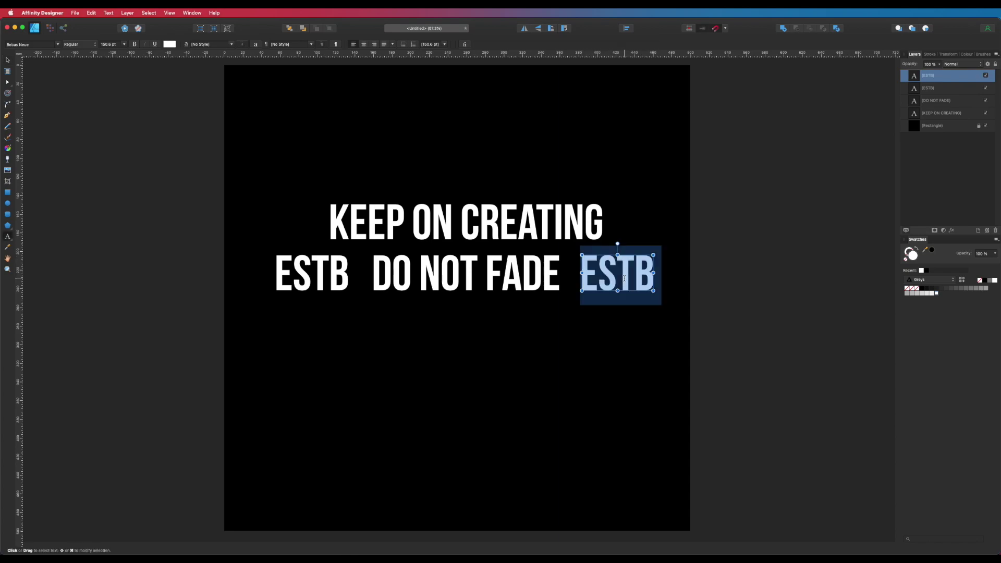
type("2020")
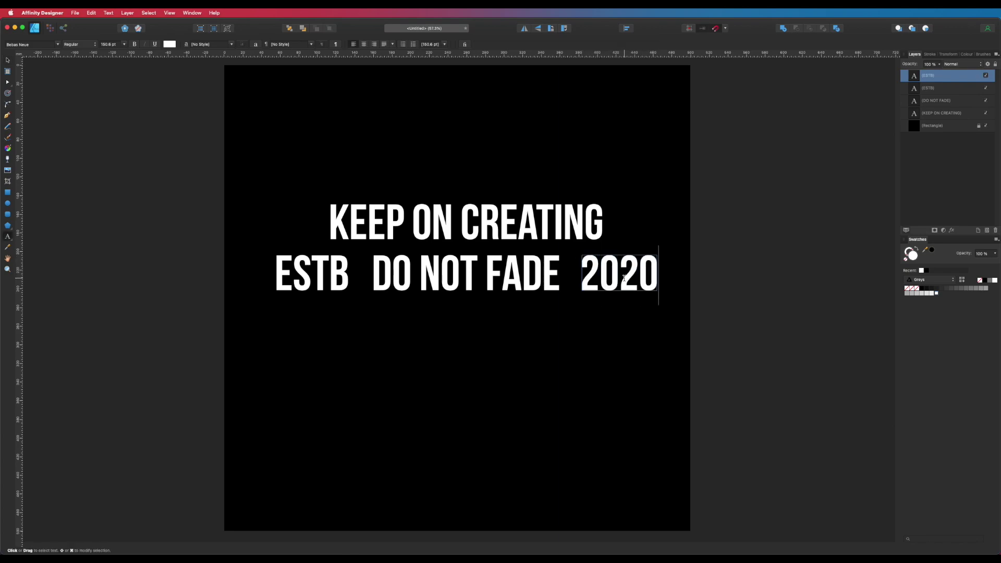
key("Escape")
left_click(726, 343)
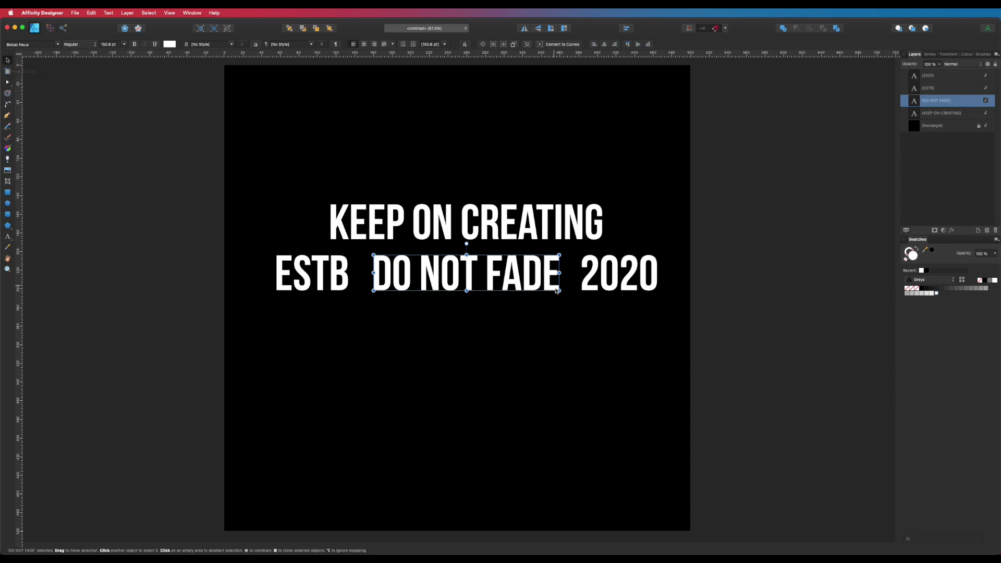
Scale DO NOT FADE down to about half its size and shrink ESTB and 2020 together to about 102 mm overall width
left_click_drag(560, 291, 499, 265)
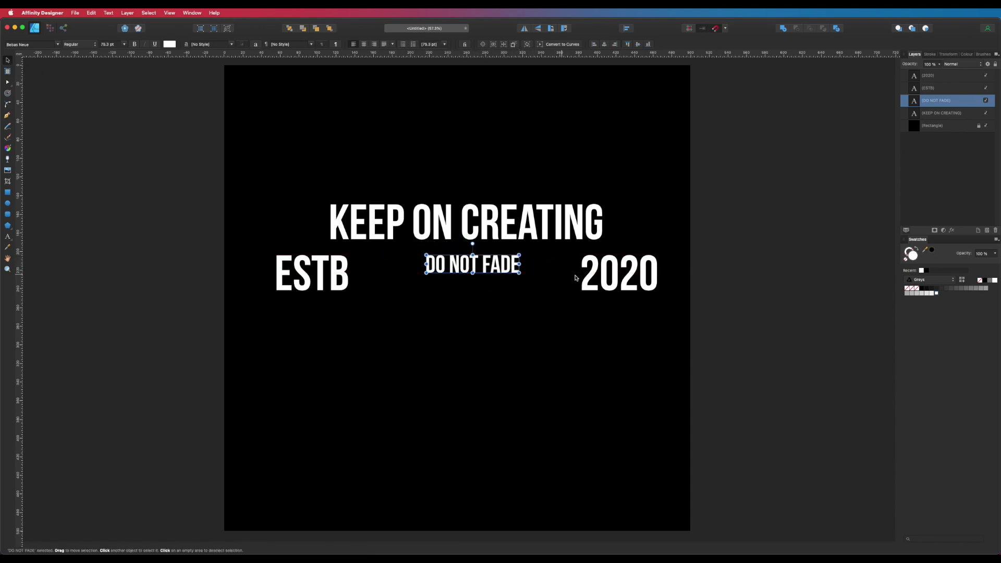
left_click(619, 273)
left_click(333, 274, "shift")
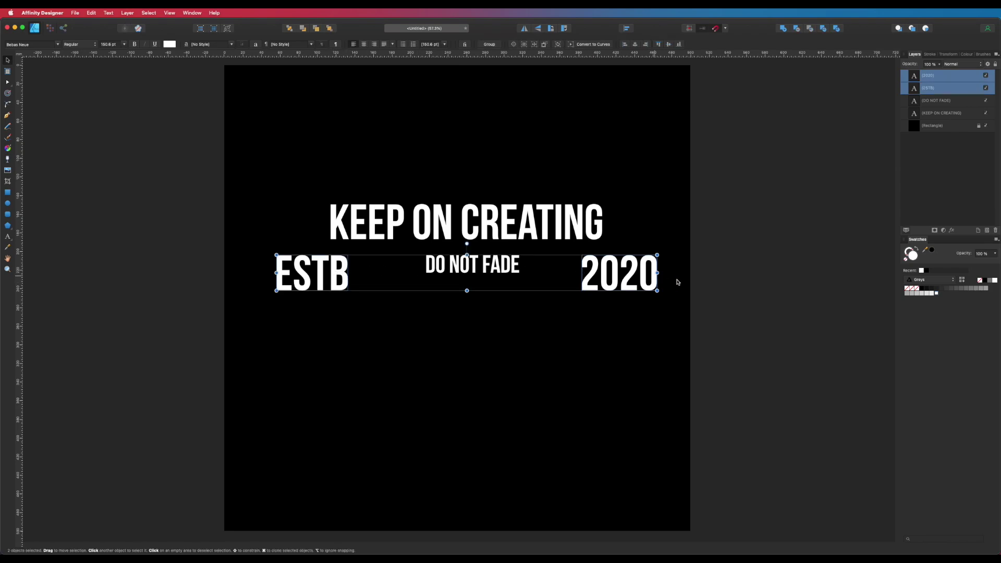
mouse_move(657, 256)
left_mouse_down()
mouse_move(641, 256)
mouse_move(652, 252)
left_mouse_up()
key("Escape")
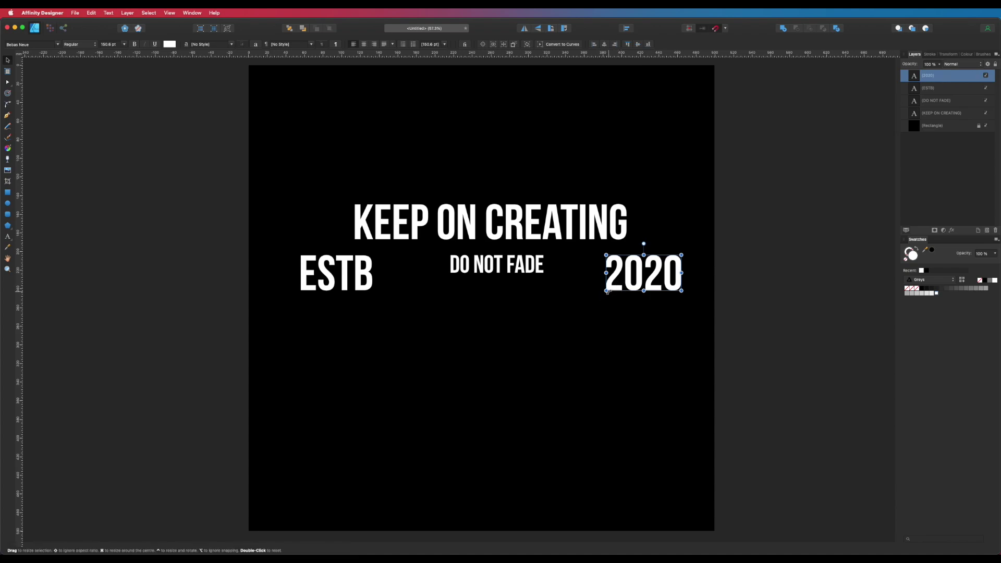
mouse_move(607, 291)
left_mouse_down()
mouse_move(541, 333)
mouse_move(597, 295)
left_mouse_up()
left_click(362, 280, "shift")
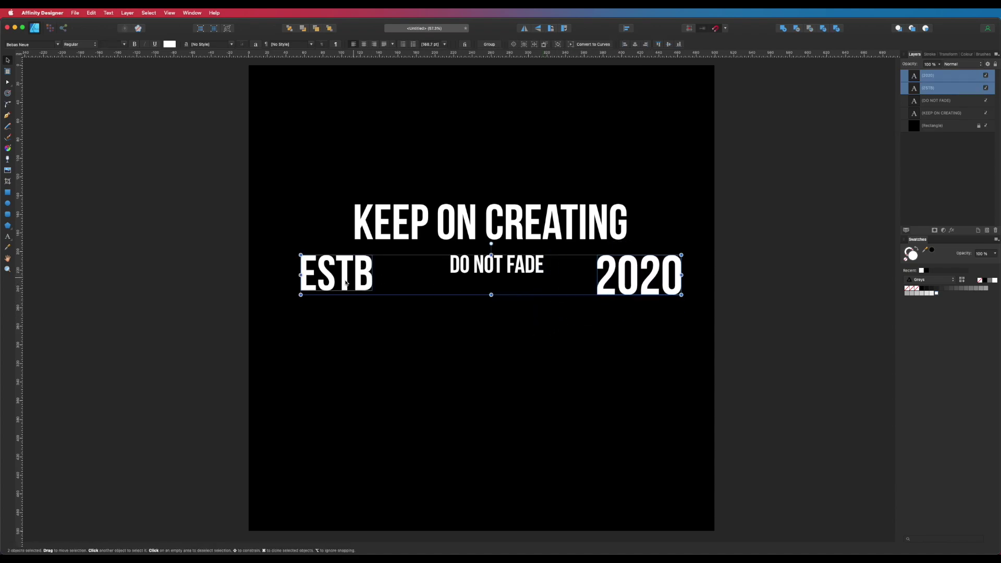
left_click_drag(301, 295, 590, 283)
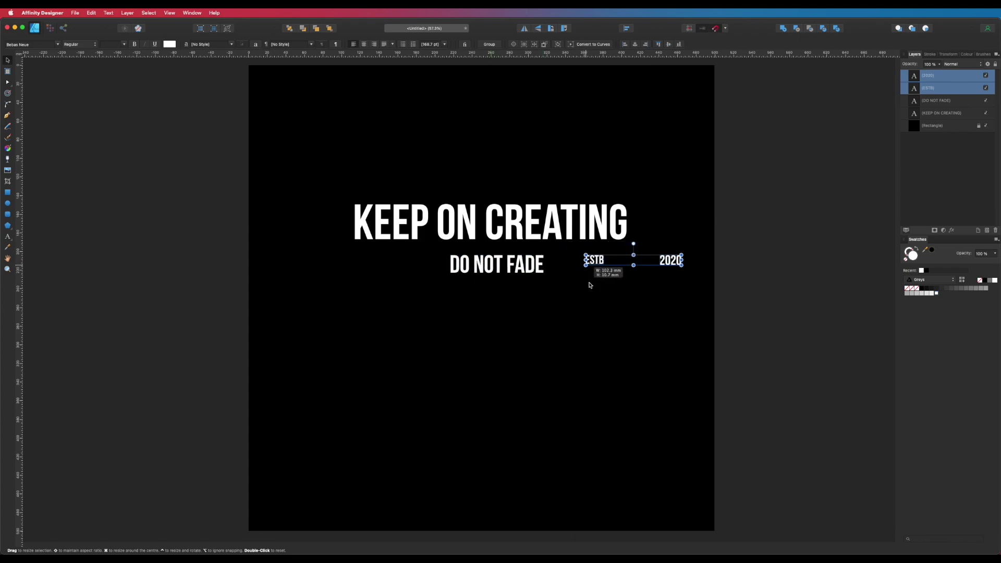
left_click(608, 279)
Arrange ESTB, DO NOT FADE and 2020 in one row under the headline, with DO NOT FADE centred between the other two
left_click_drag(599, 266, 360, 261)
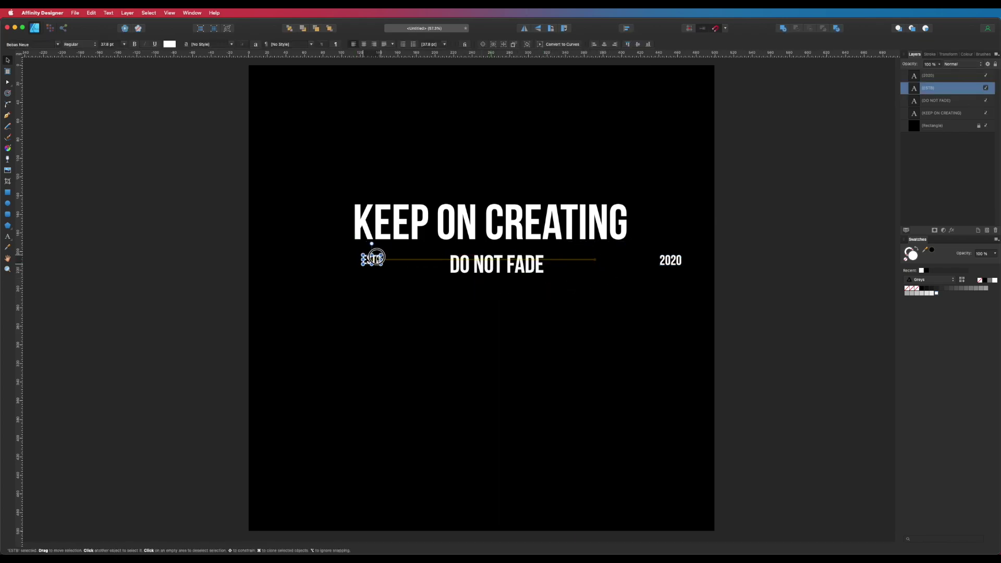
left_click_drag(674, 265, 606, 263)
mouse_move(503, 269)
left_mouse_down()
mouse_move(492, 258)
mouse_move(498, 271)
left_mouse_up()
left_click(505, 309)
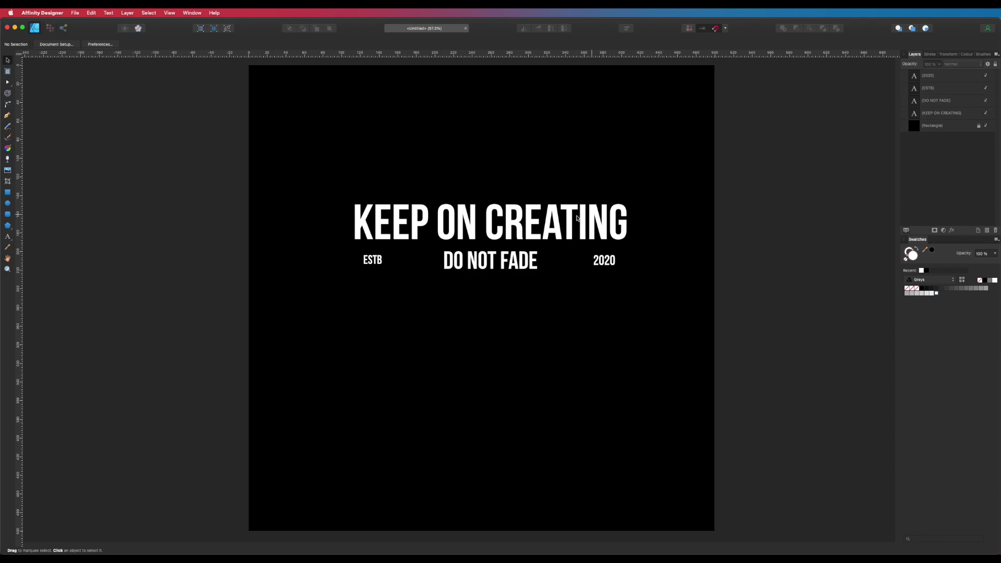
Draw a horizontal straight line about 310 mm long just above KEEP ON CREATING with a white stroke and no fill
left_click(550, 220)
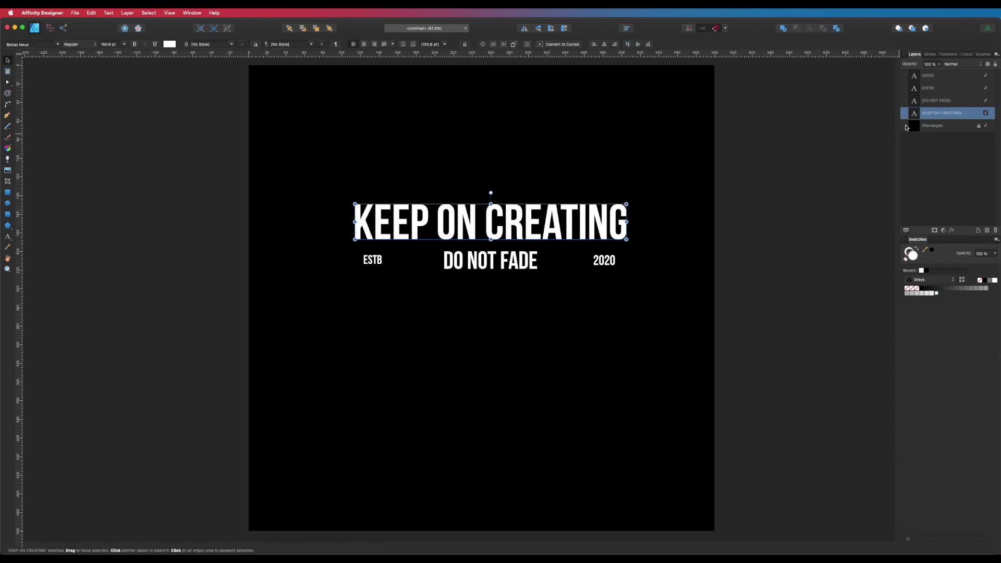
left_click(814, 210)
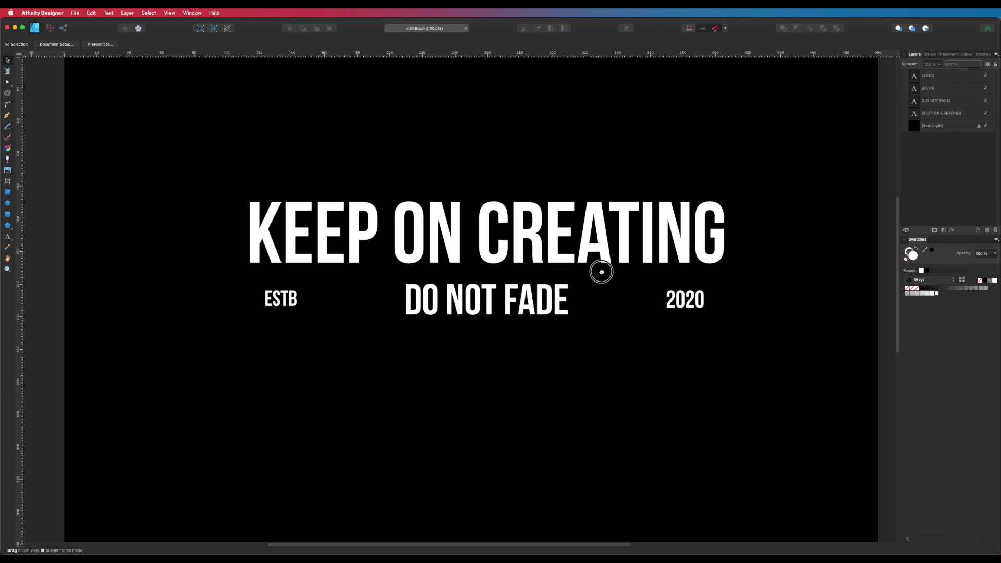
key("v")
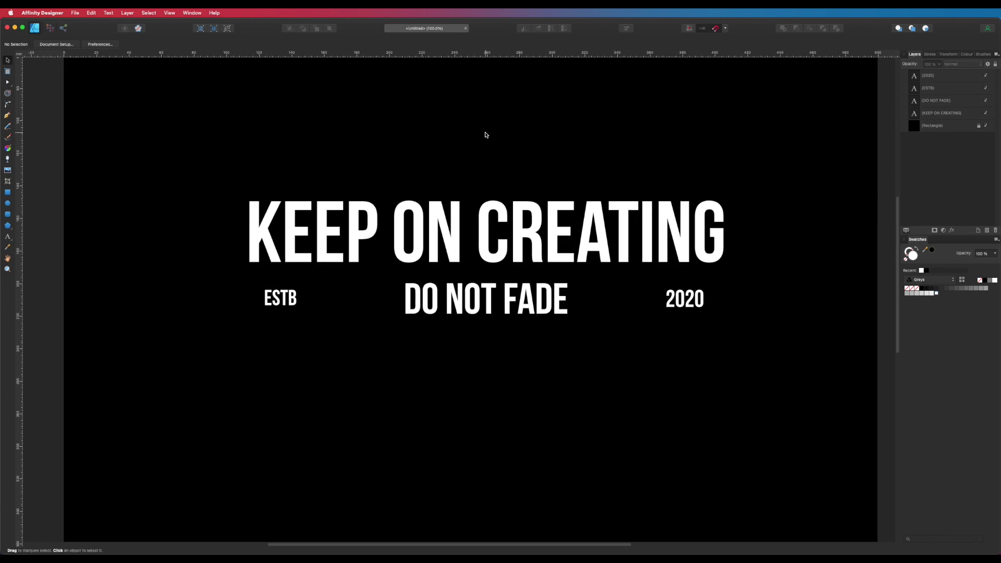
key("p")
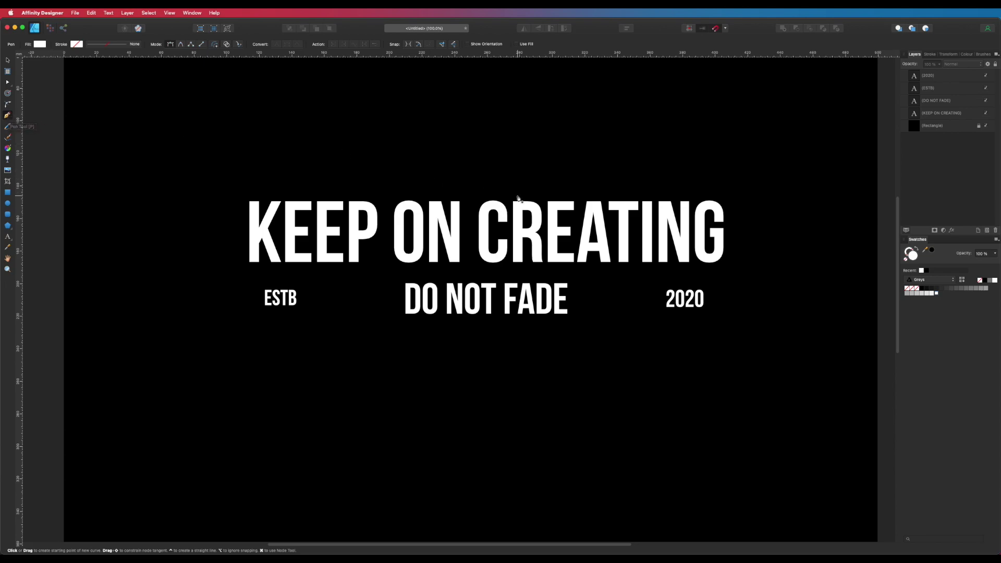
left_click(918, 250)
left_click(234, 185)
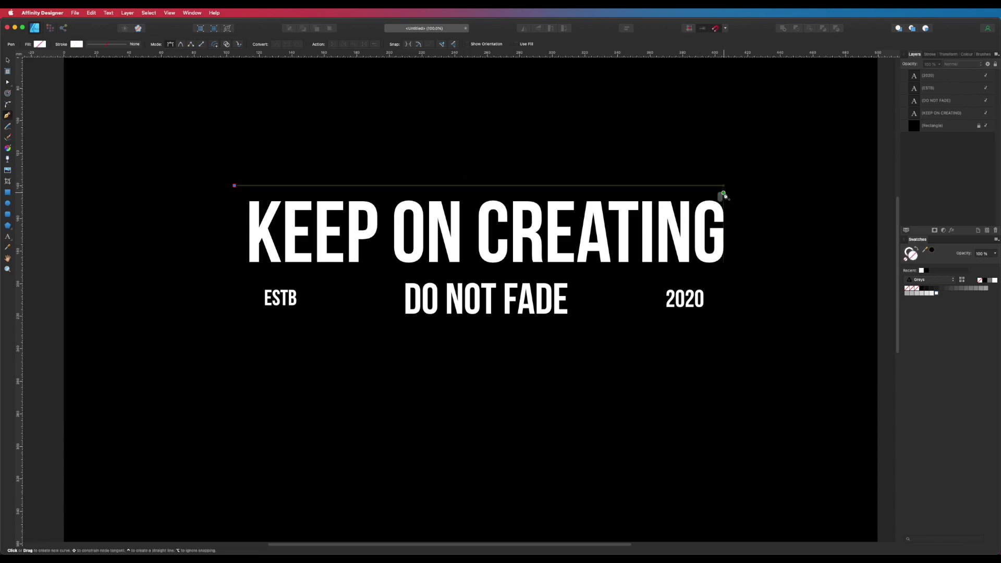
left_click(737, 185)
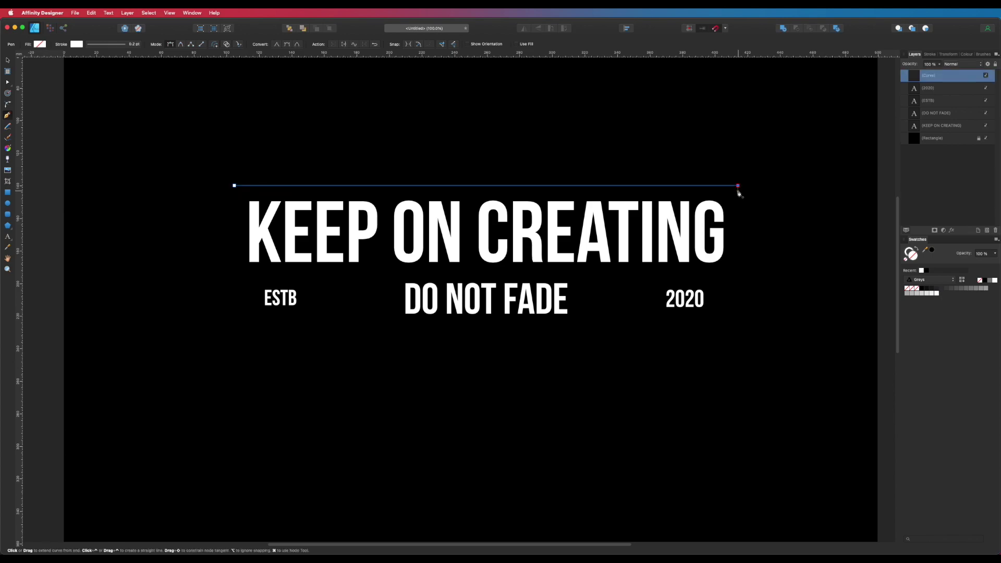
key("v")
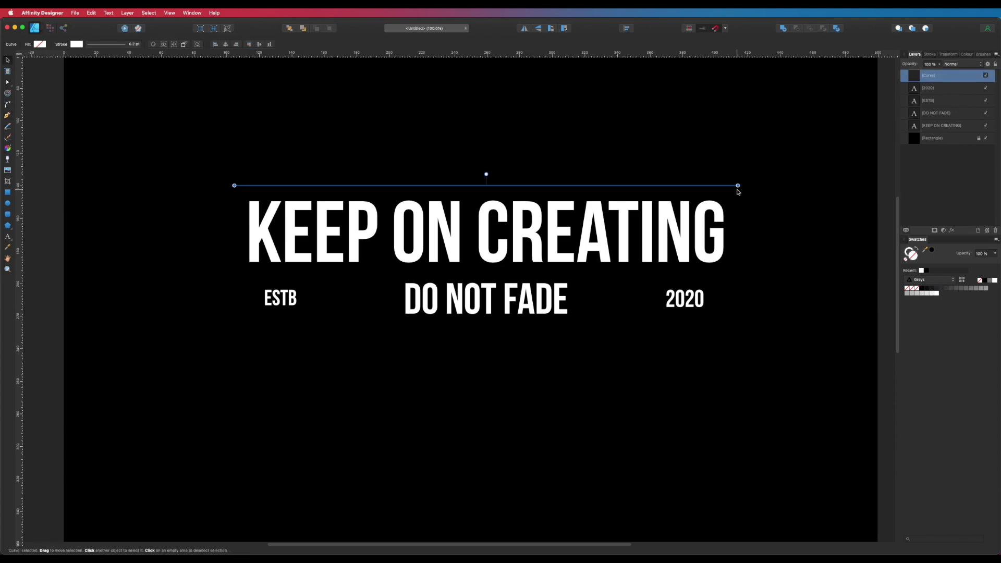
left_click(762, 220)
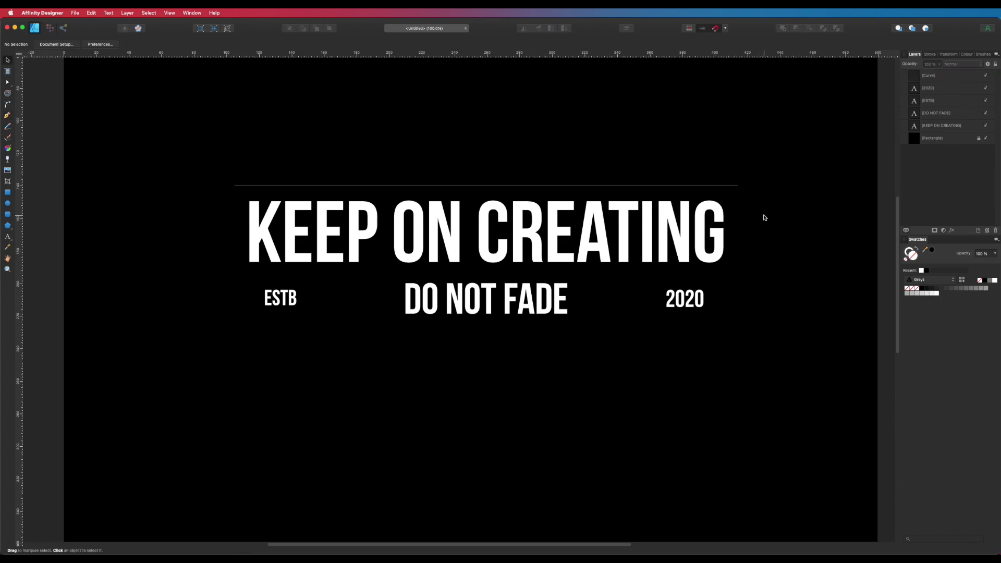
Set the stroke width of the line above the headline to 2 pt
left_click(725, 188)
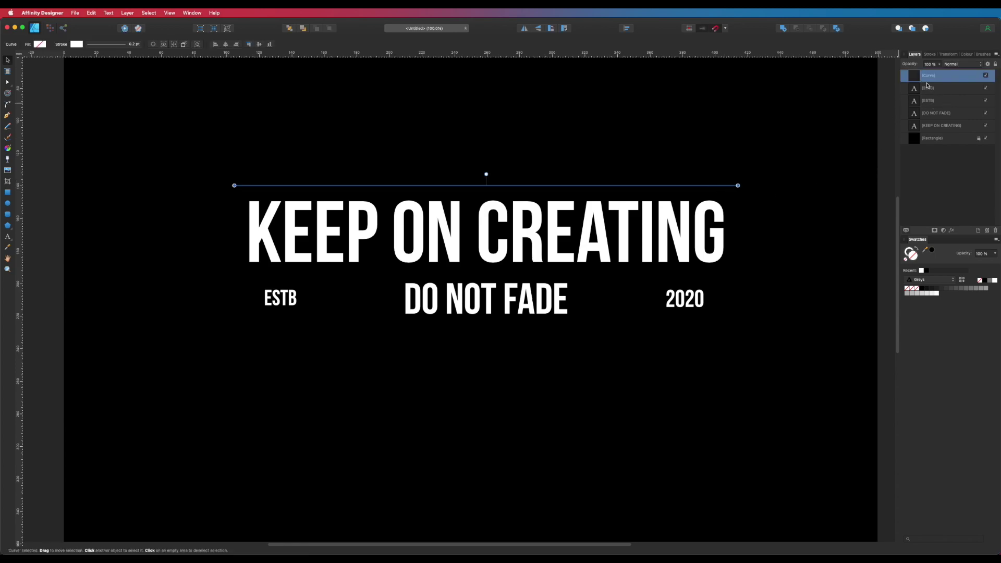
left_click(933, 55)
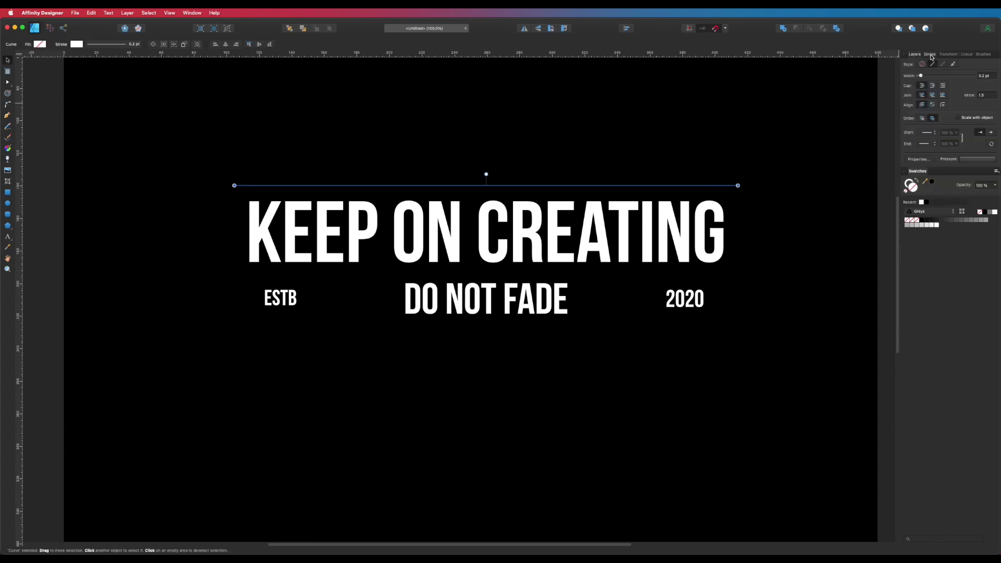
left_click(983, 77)
type("2")
key("Return")
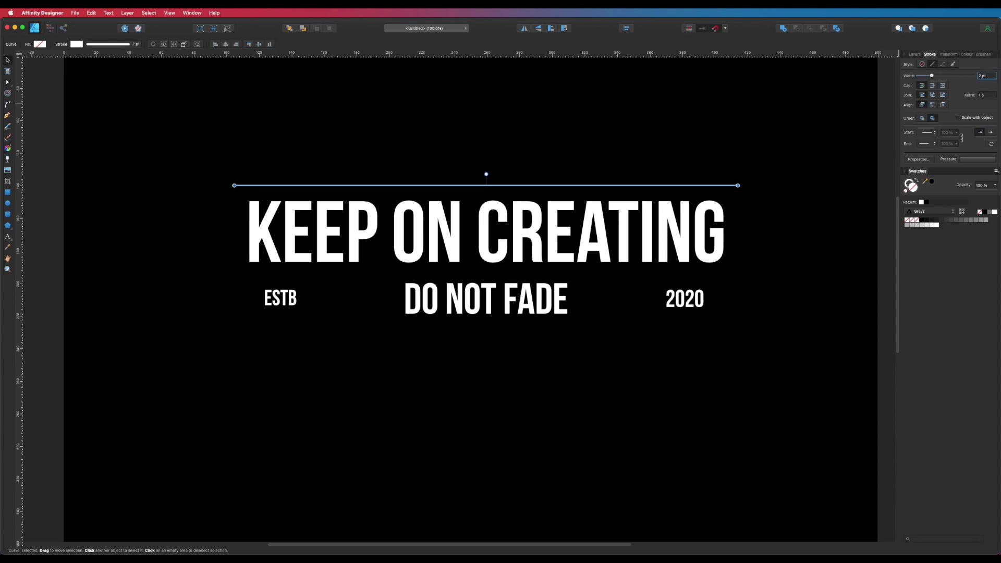
left_click(724, 159)
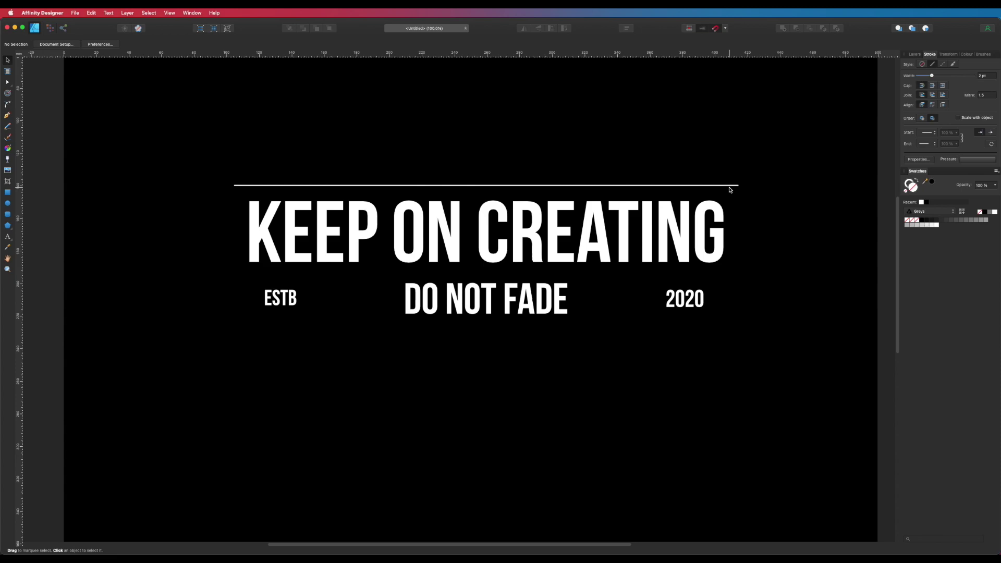
Move the line straight down so it crosses the upper part of the KEEP ON CREATING letters
left_click_drag(730, 186, 729, 206)
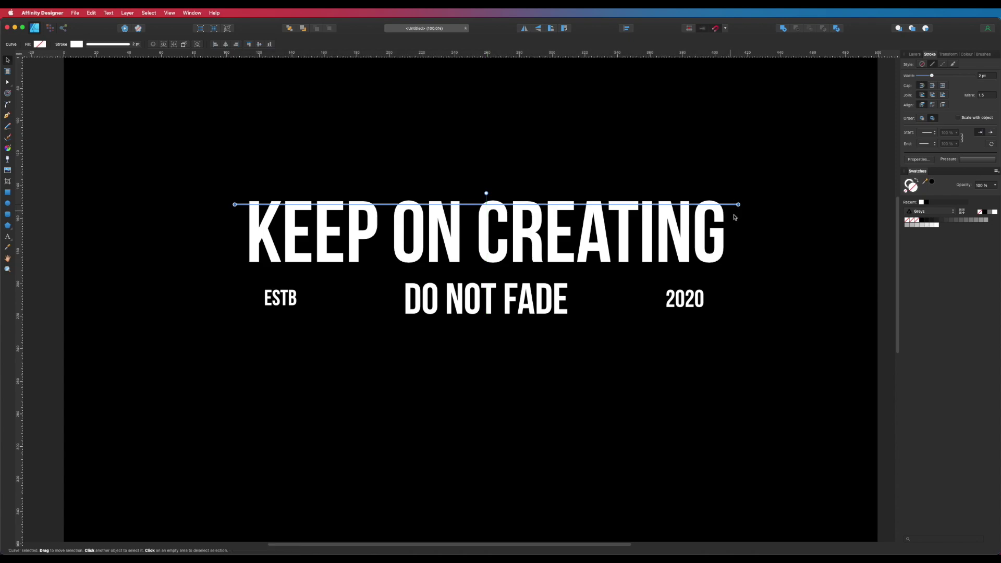
left_click(756, 229)
key("z")
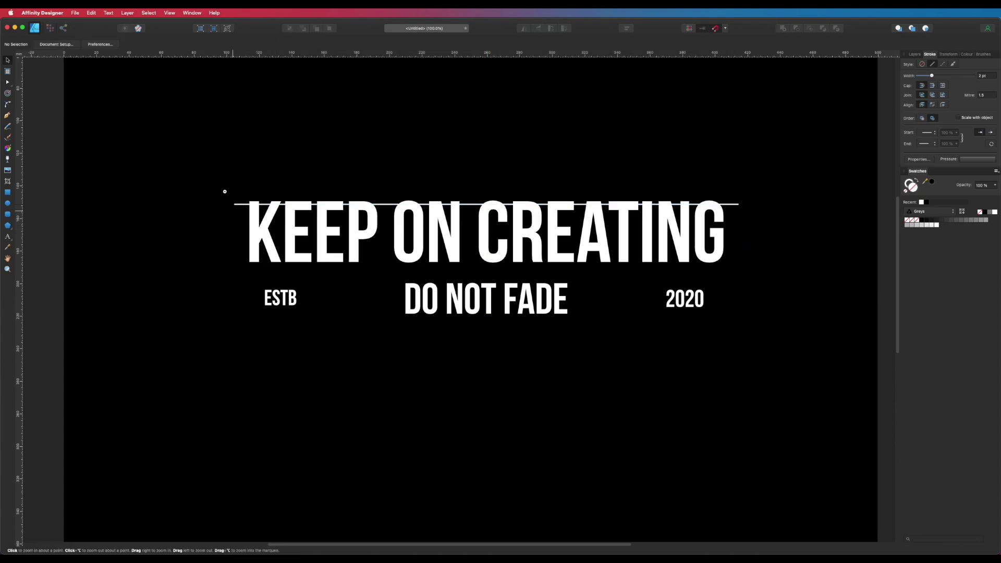
key("v")
key("z")
left_click_drag(268, 223, 673, 376)
key("v")
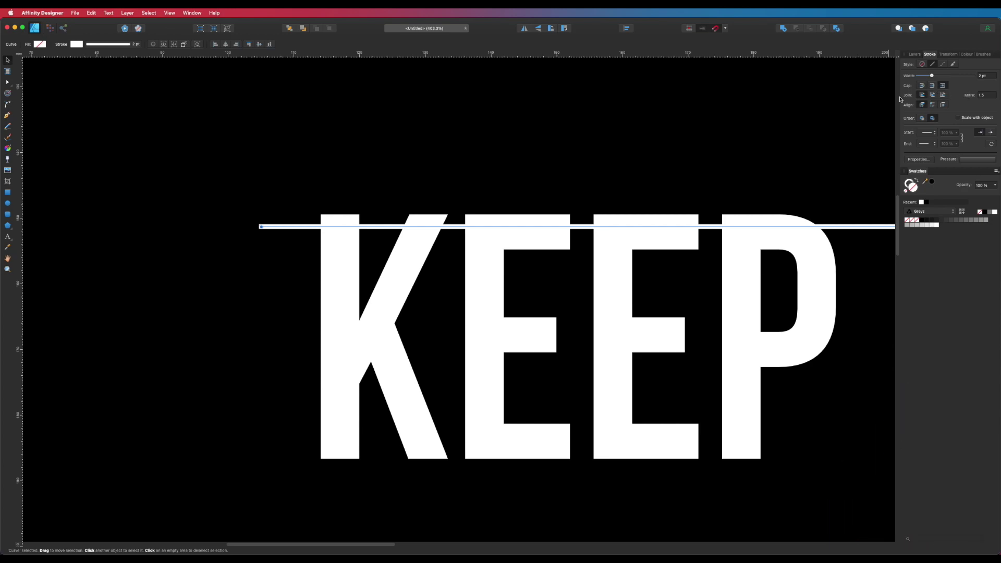
Place a copy of the line directly below the original, leaving a gap about as thin as the line itself
left_click(284, 254)
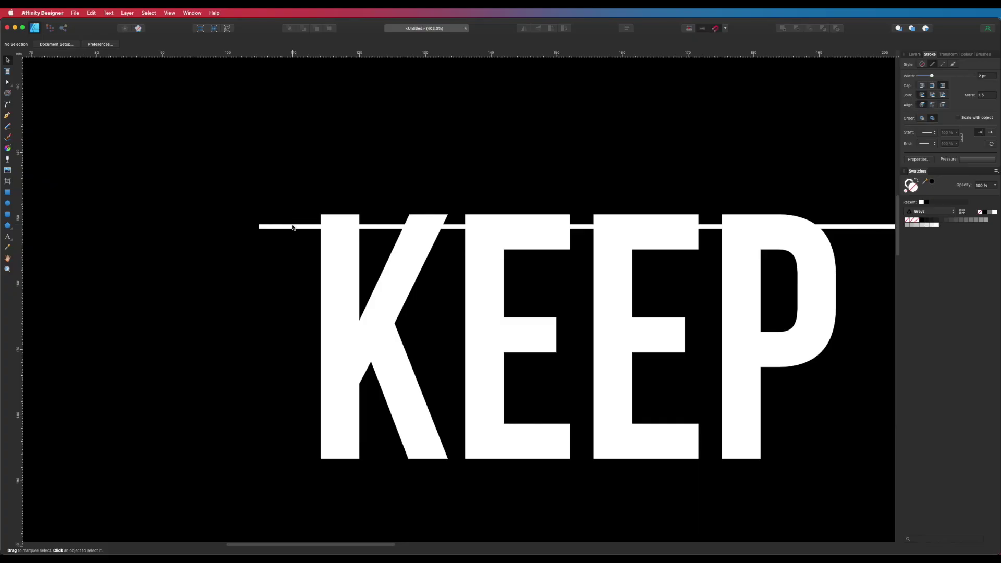
left_click(292, 227)
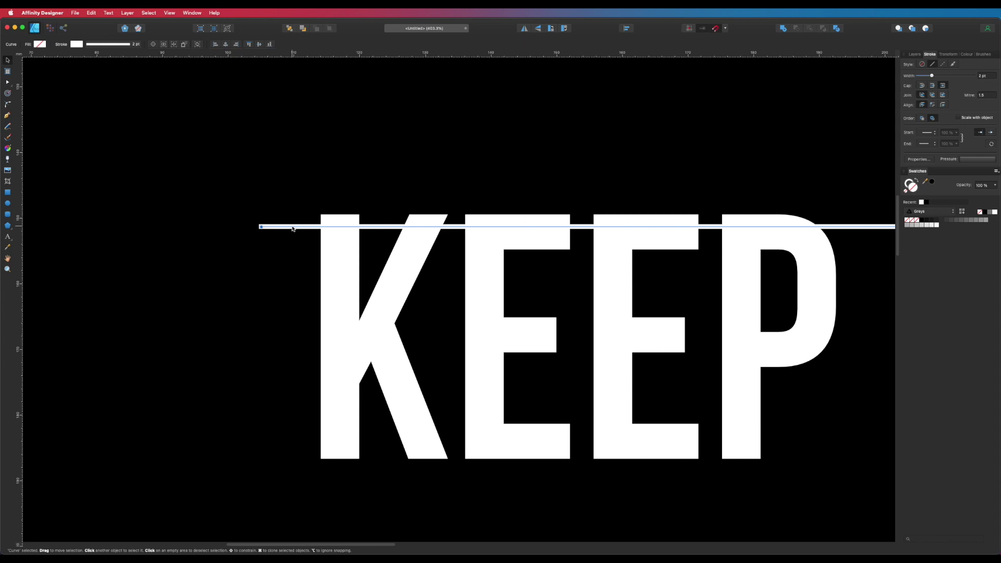
left_click_drag(293, 230, 293, 237)
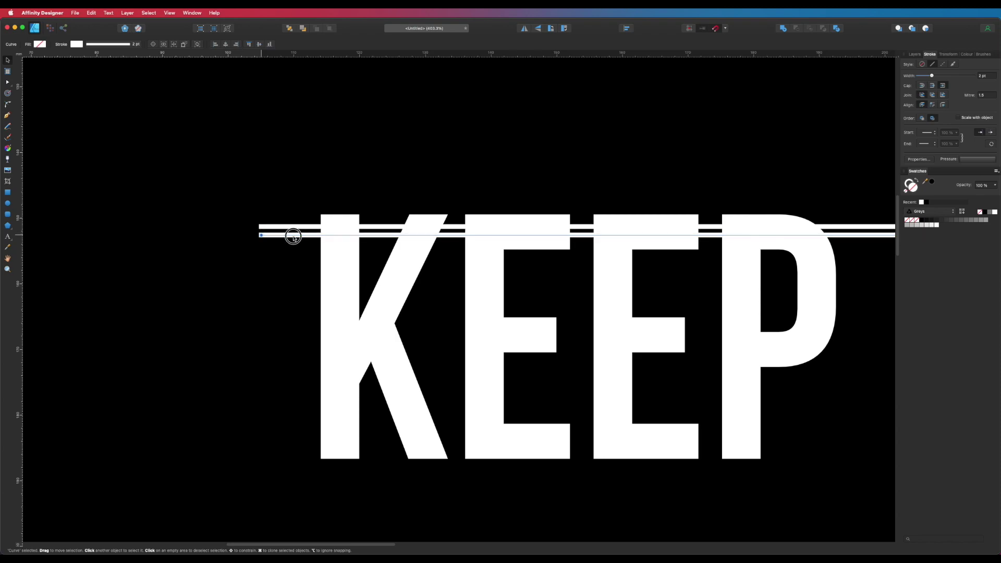
left_click_drag(293, 237, 290, 234)
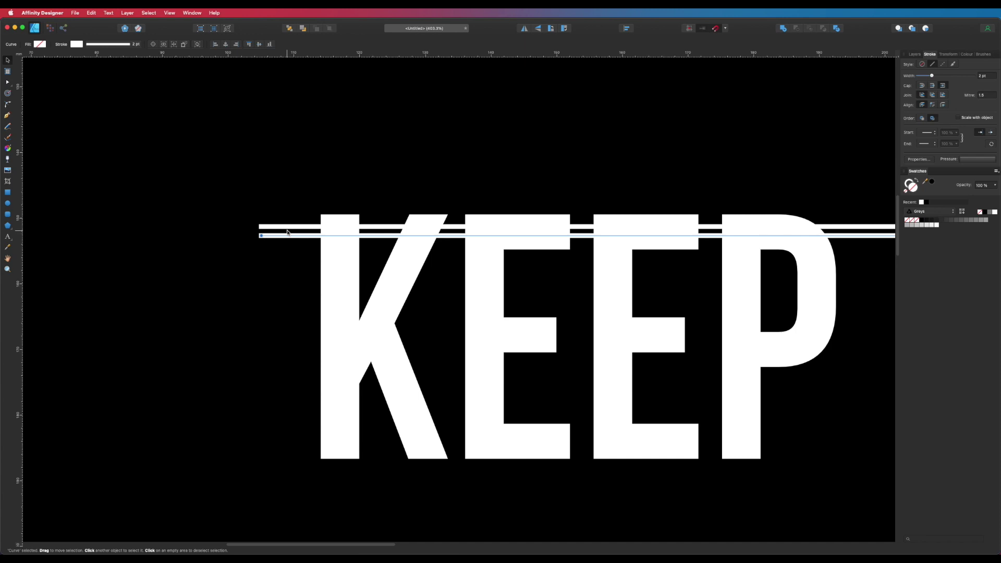
Repeat the spaced line duplicate downward until evenly spaced stripes cover the full height of KEEP ON CREATING
key("super+j")
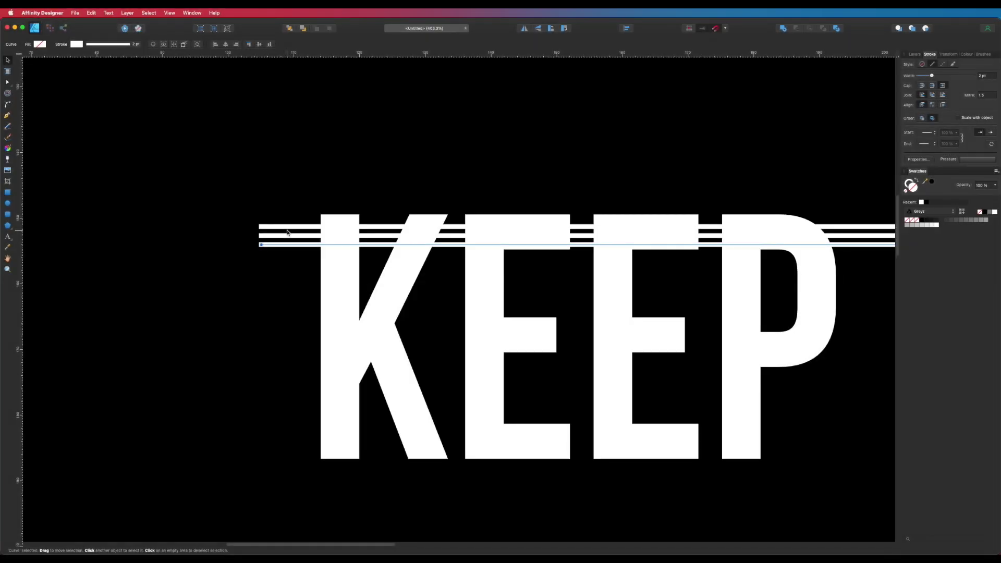
key("super+j")
key("super+j")
key("super+j")
key("super+j")
key("super+j")
key("super+j")
key("super+j")
key("super+j")
key("super+j")
key("super+j")
key("super+j")
key("super+j")
key("super+j")
key("super+j")
key("super+j")
key("super+j")
key("super+j")
key("super+j")
key("super+j")
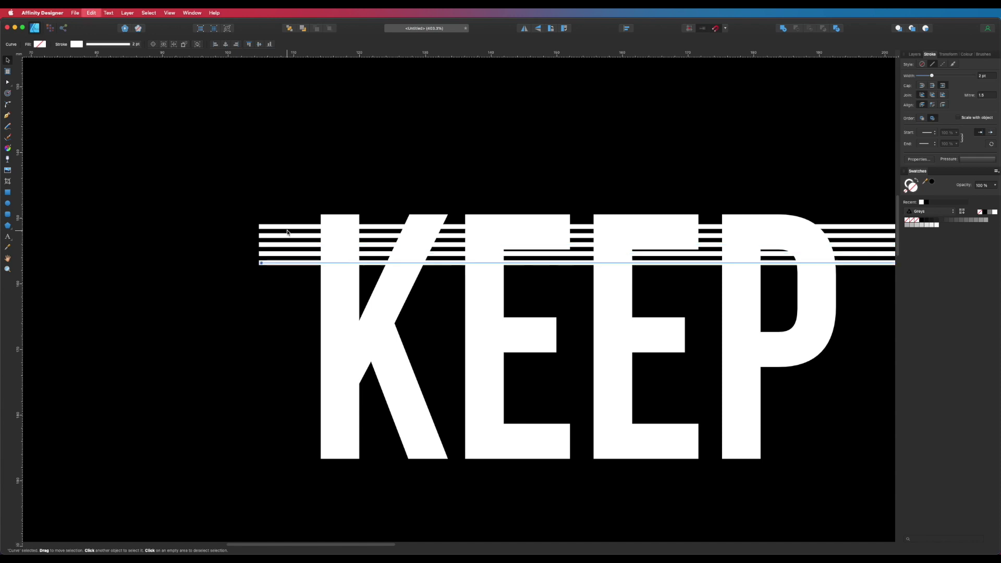
key("super+j")
key("super+j")
key("super+j")
key("super+j")
key("super+j")
key("super+j")
key("super+j")
key("super+j")
key("super+j")
key("super+j")
key("super+j")
key("super+j")
key("super+j")
key("super+j")
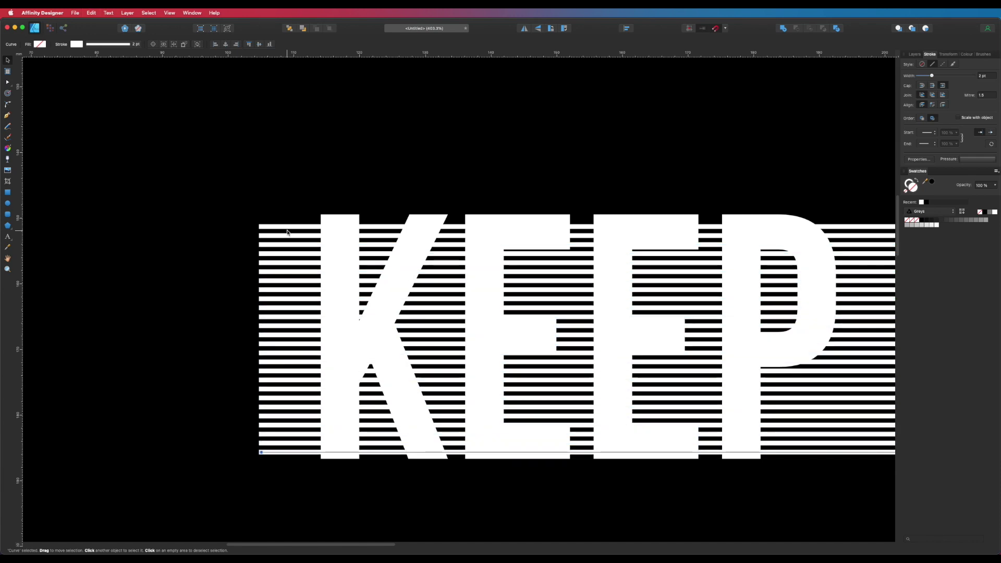
left_click(273, 486)
key("z")
key("v")
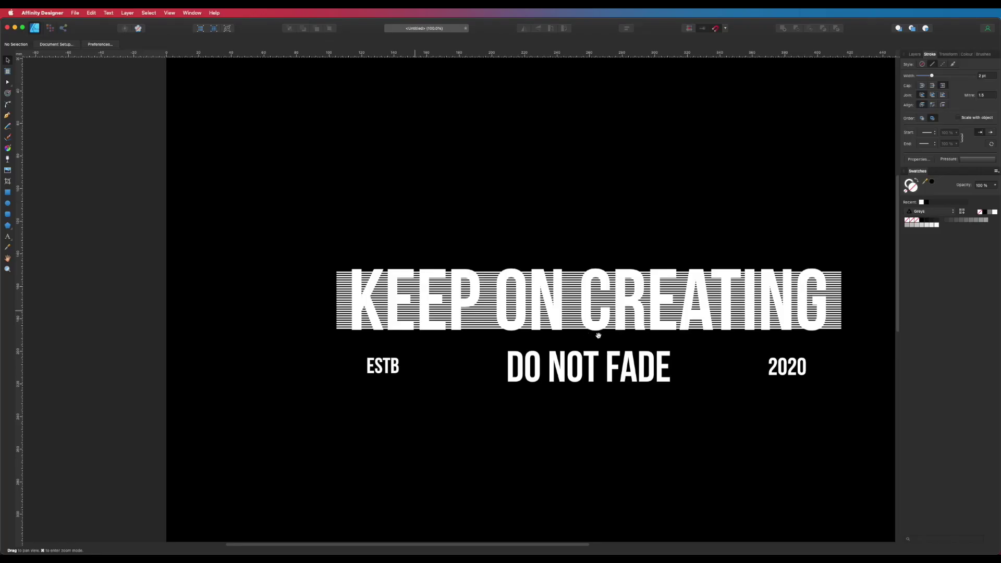
Move DO NOT FADE slightly closer to the headline and widen its character tracking to about 160 ‰
left_click_drag(592, 334, 537, 312)
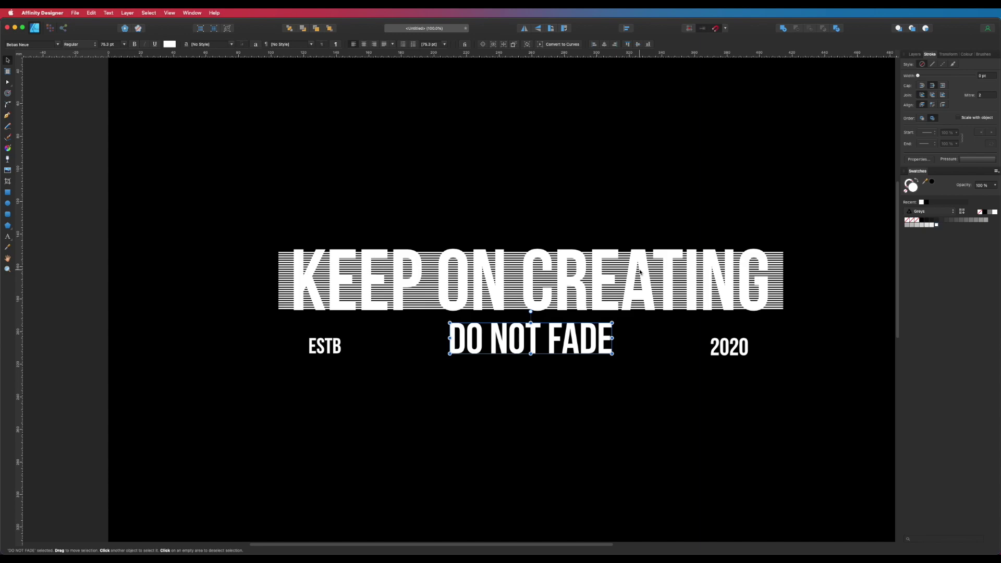
key("super+t")
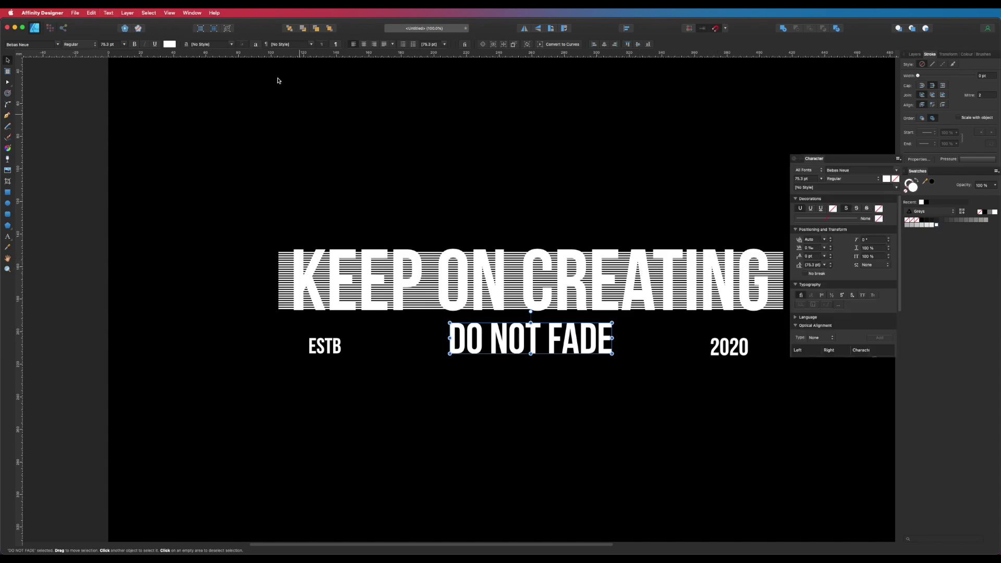
left_click(171, 12)
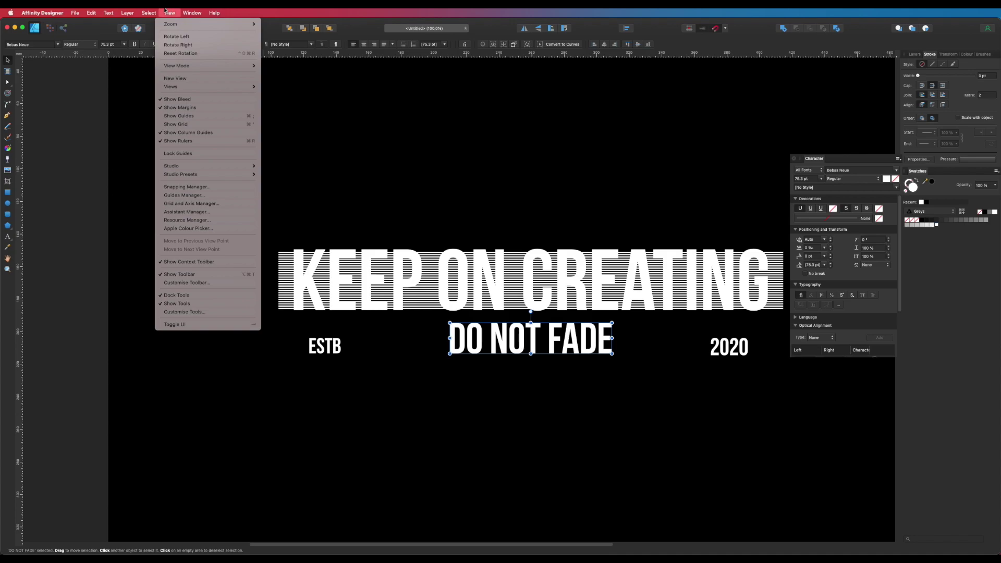
mouse_move(105, 11)
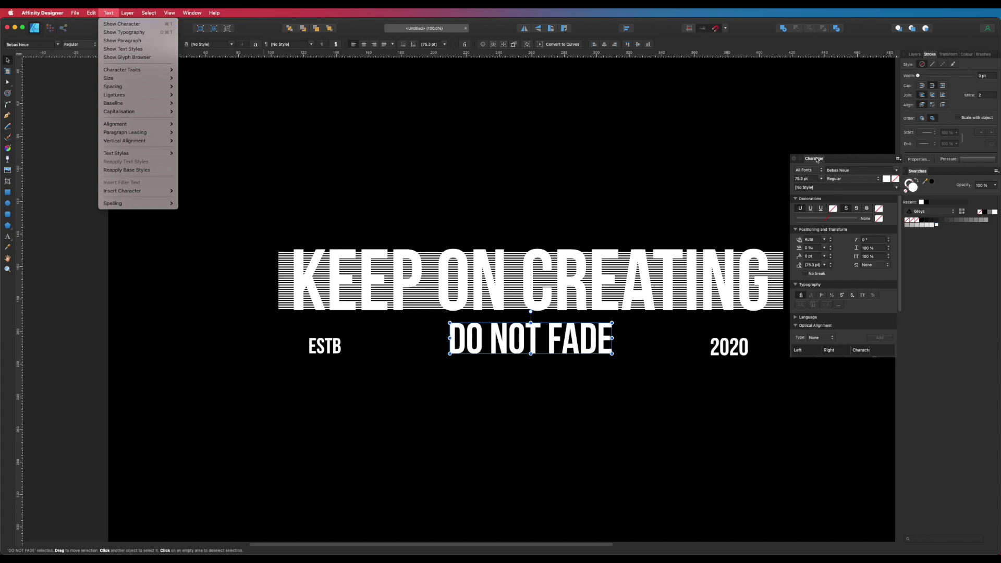
left_click(834, 162)
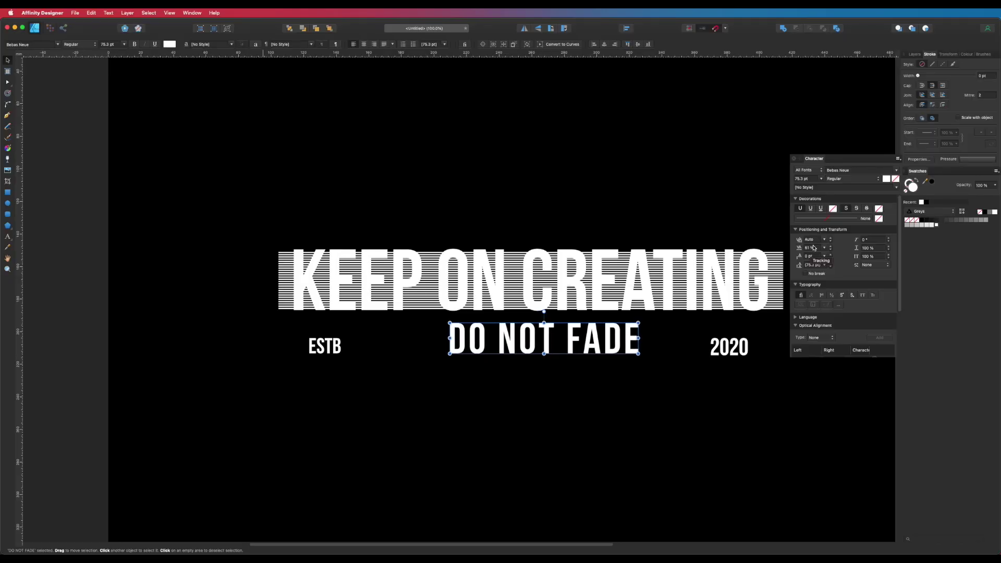
scroll(814, 247, "up", 10)
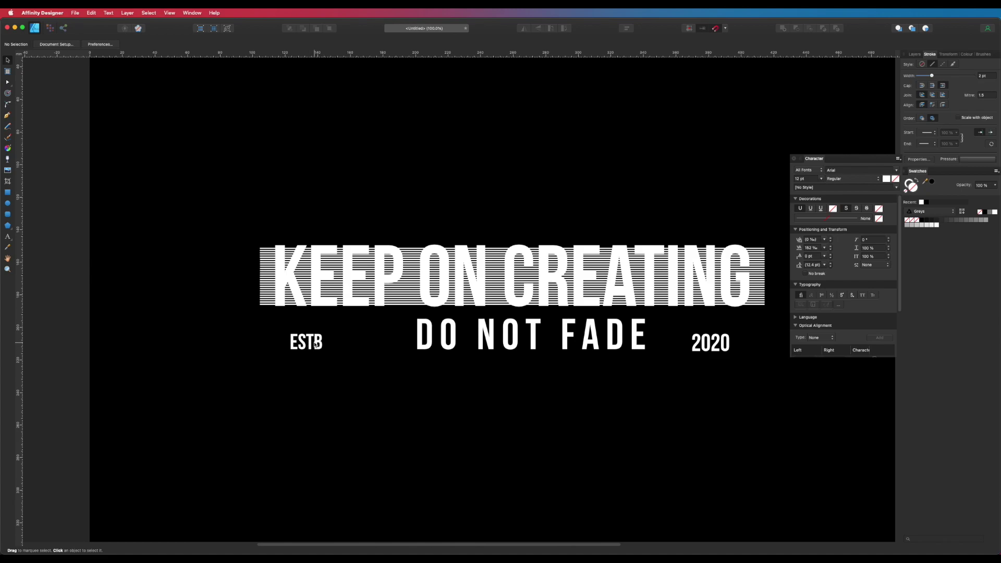
Draw a rectangle about 47 by 13 mm enclosing the ESTB text
key("m")
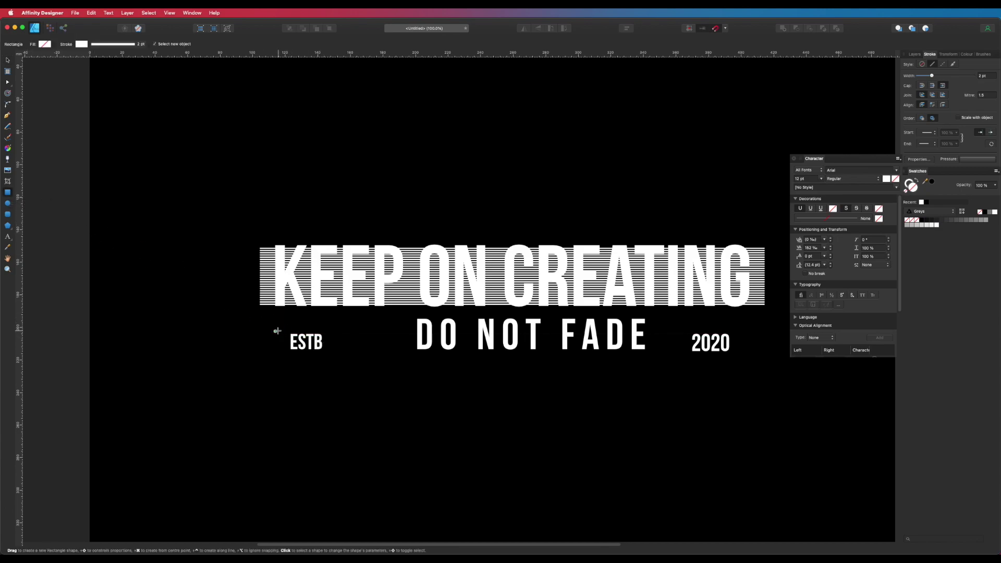
left_click_drag(268, 331, 345, 351)
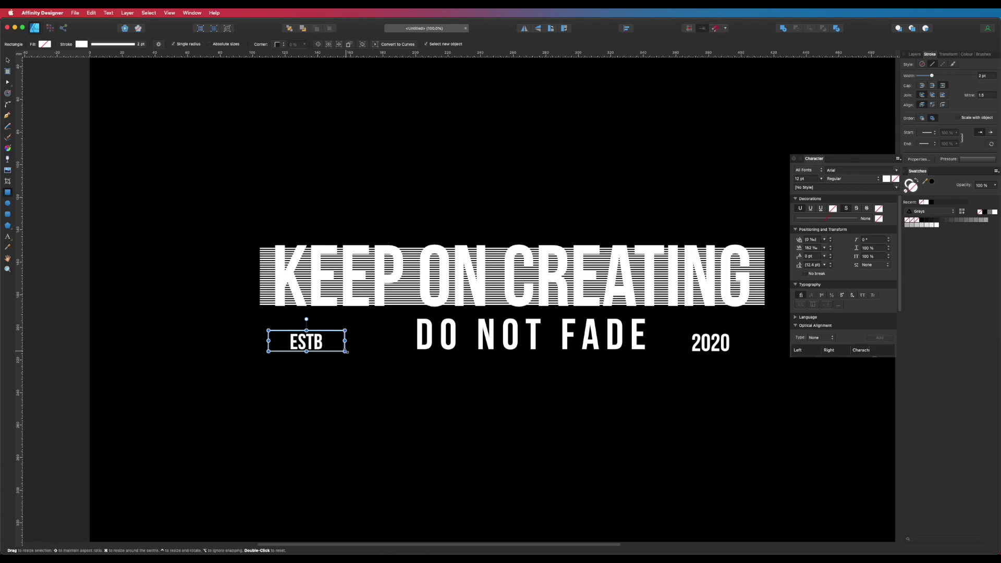
left_click_drag(345, 351, 345, 353)
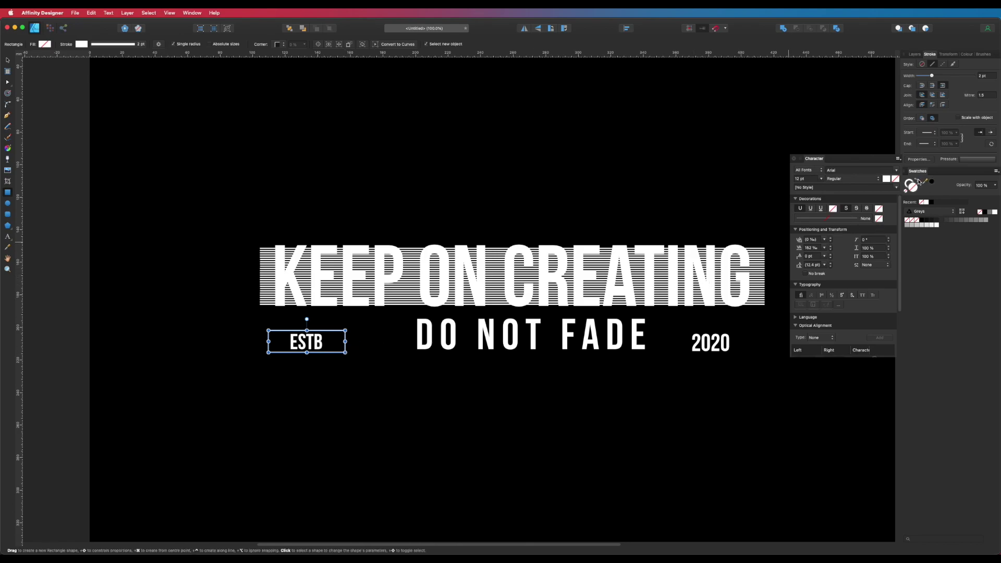
Swap the stroke and fill of the rectangle around ESTB to make it solid white without an outline, and show the layer list
left_click(912, 185)
left_click(917, 181)
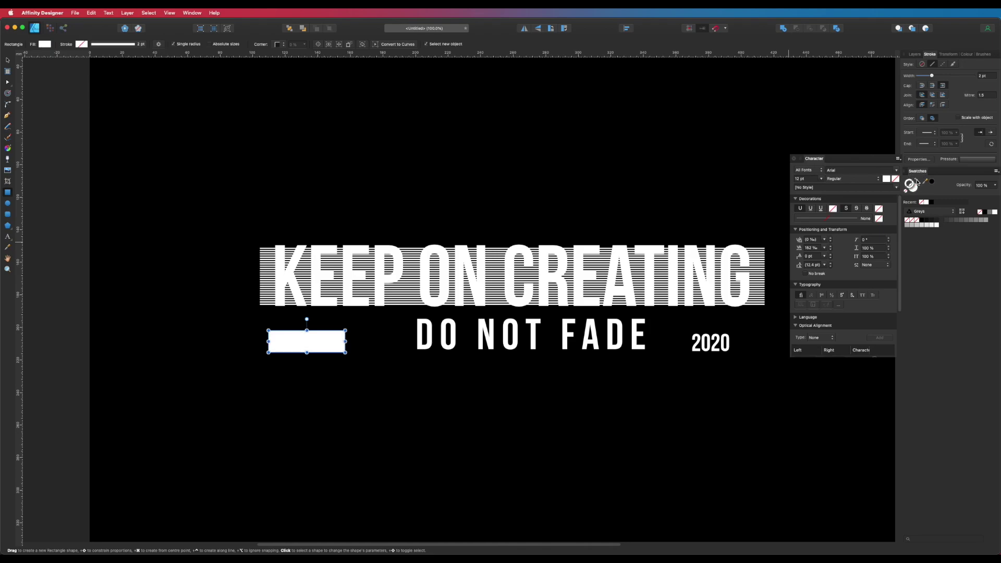
left_click(917, 181)
left_click(917, 181)
left_click(917, 181)
left_click(917, 181)
key("v")
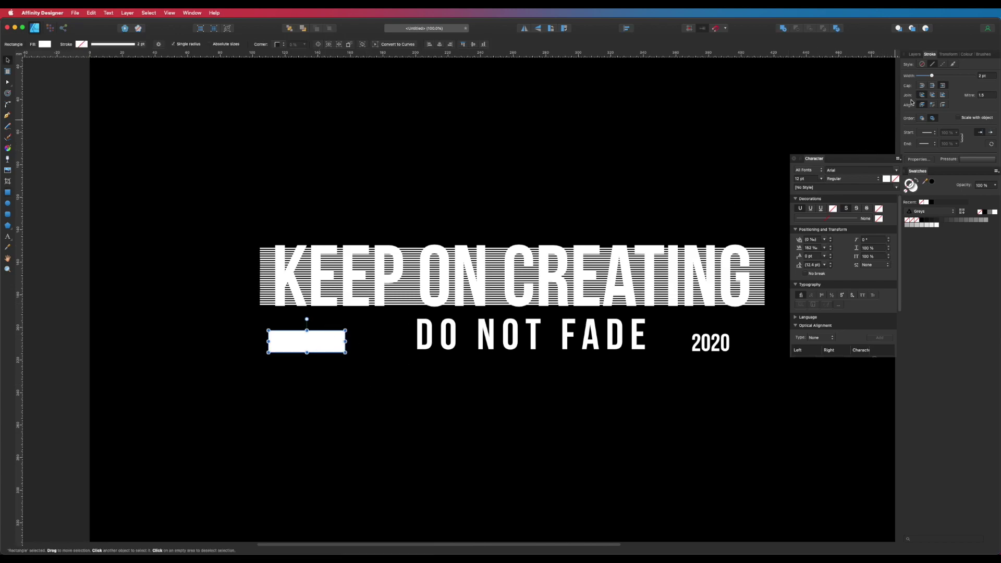
left_click(915, 54)
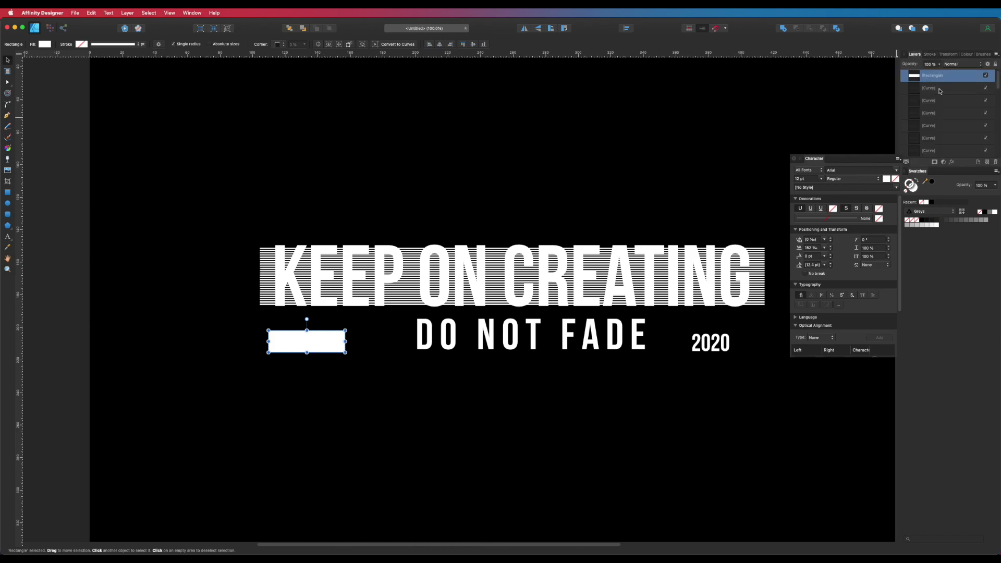
Group all the stripe curves running across KEEP ON CREATING into one group and close the character settings
left_click(934, 89)
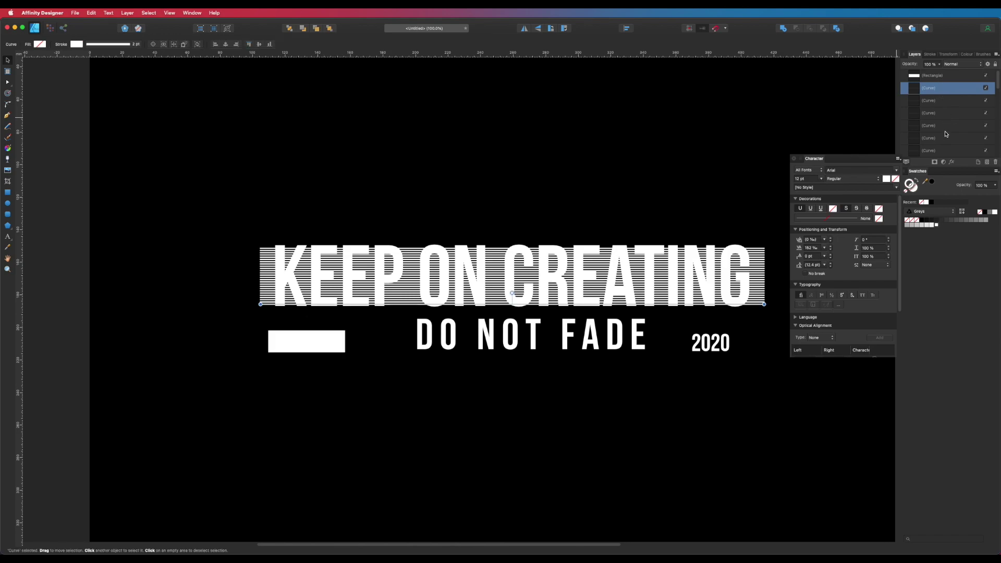
scroll(946, 134, "down", 3)
scroll(946, 132, "down", 2)
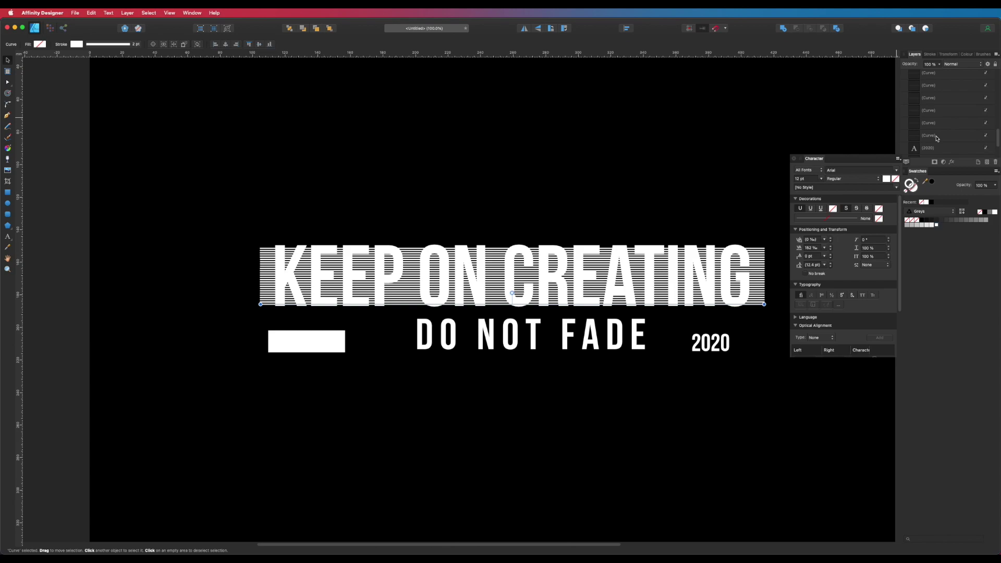
left_click(937, 138, "shift")
scroll(933, 92, "up", 3)
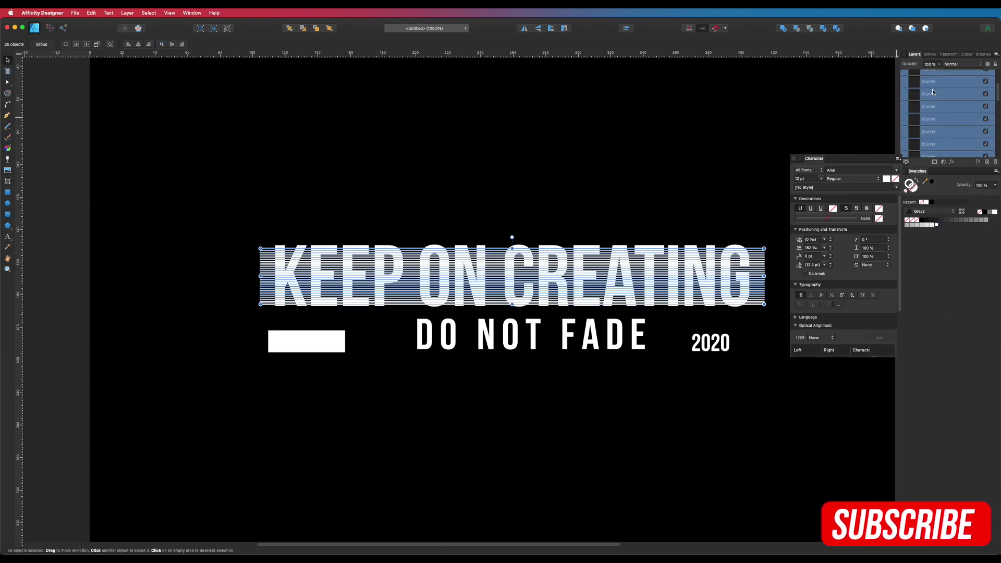
scroll(934, 96, "down", 2)
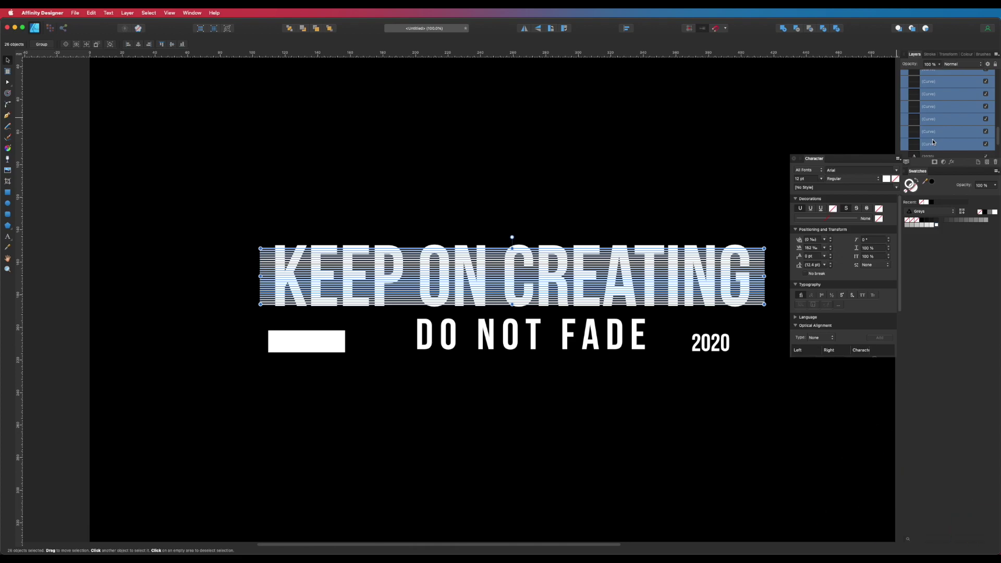
key("super+g")
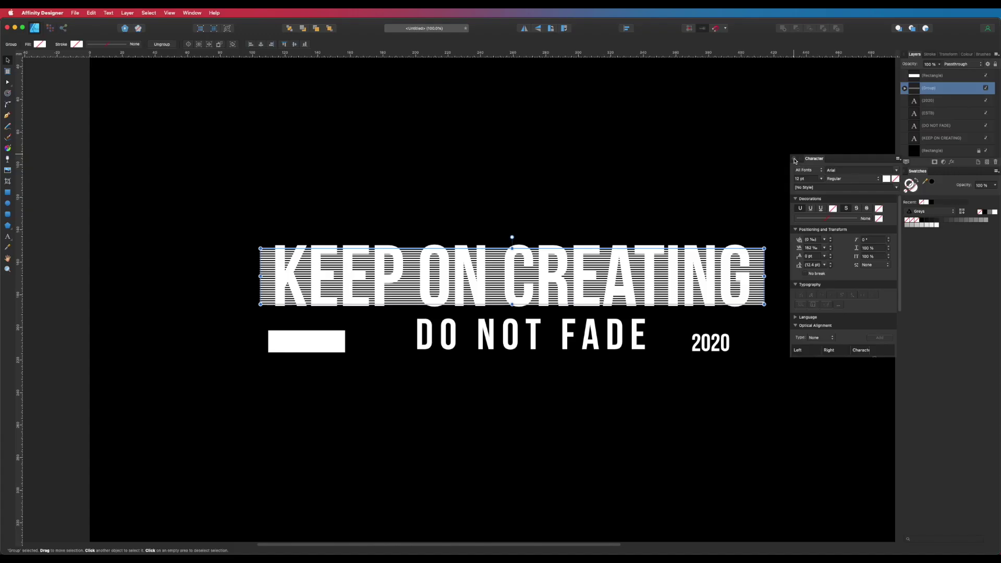
left_click(795, 160)
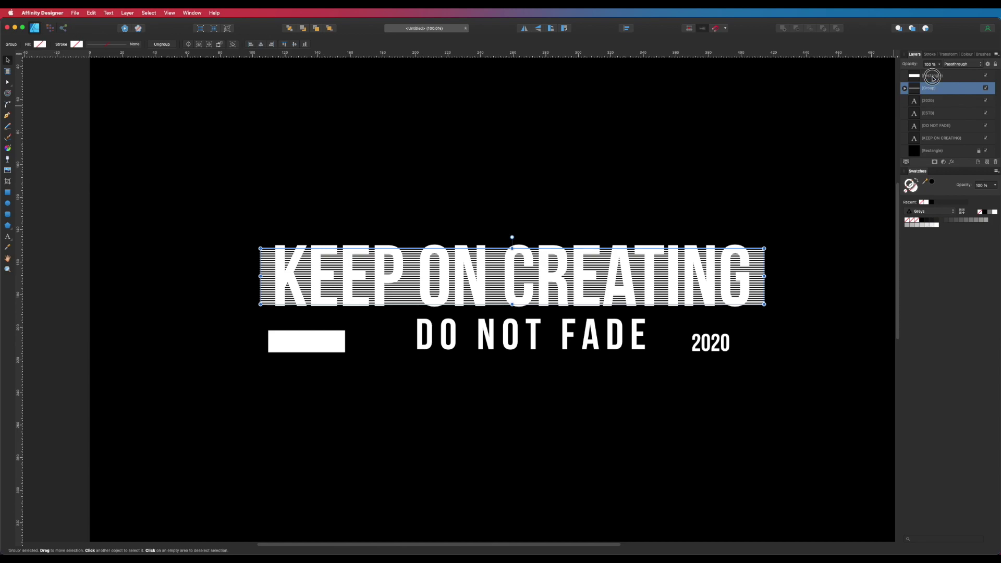
Move the white rectangle below the ESTB text in the layer order
left_click(933, 77)
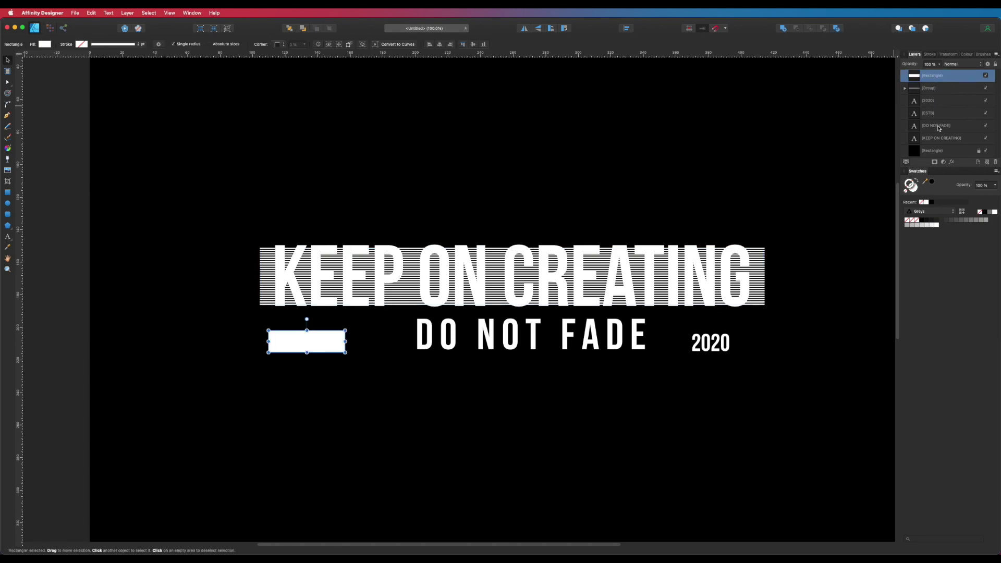
double_click(949, 76)
left_click(816, 101)
left_click(915, 76)
left_click_drag(915, 76, 906, 122)
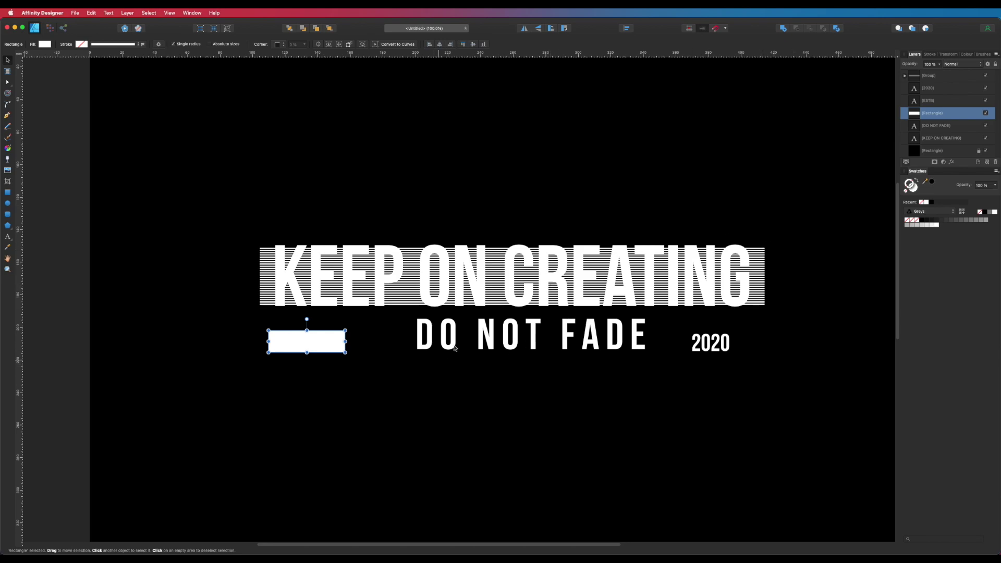
Set the fill colour of the ESTB and 2020 texts to black
left_click(934, 100)
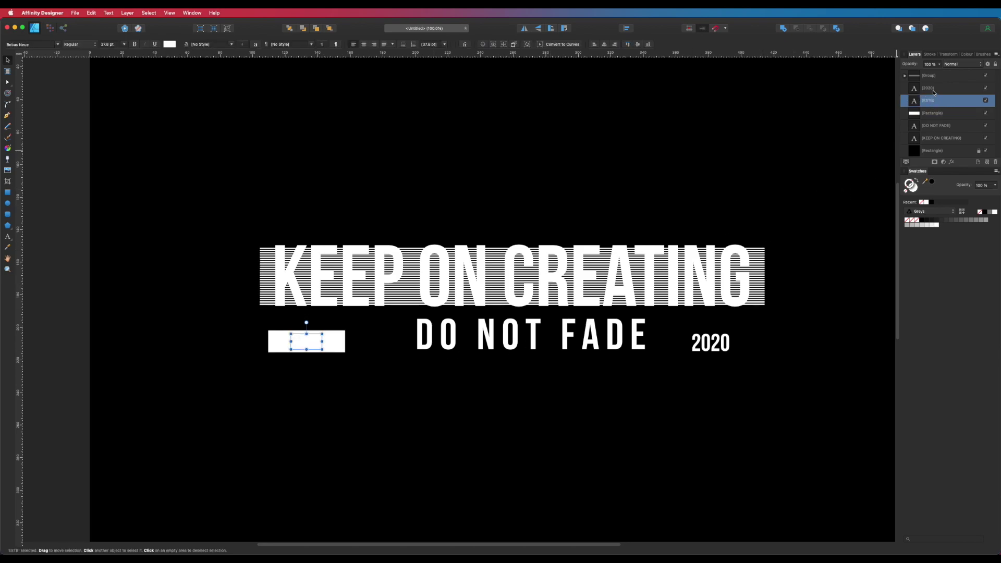
left_click(933, 89, "shift")
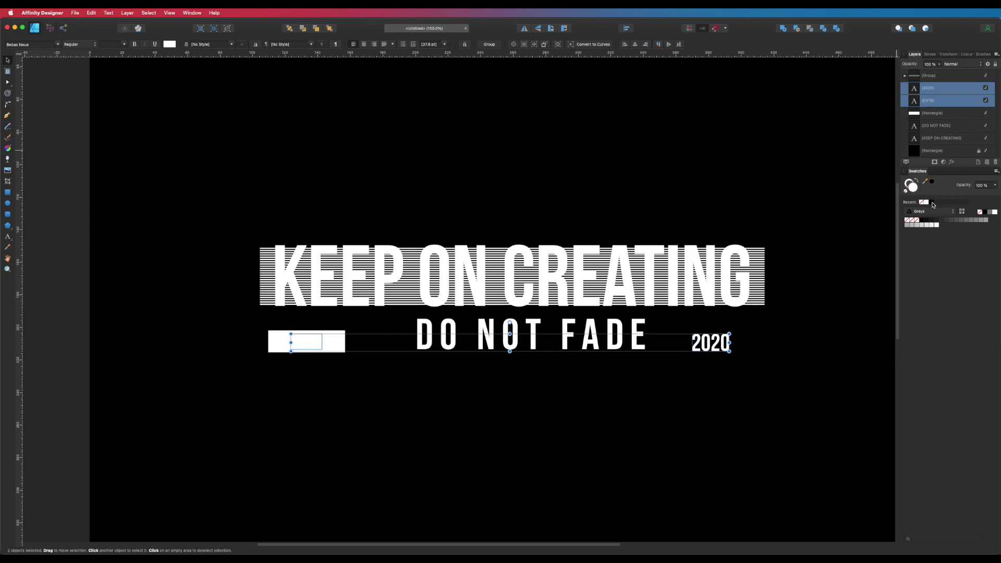
left_click(933, 203)
left_click(553, 392)
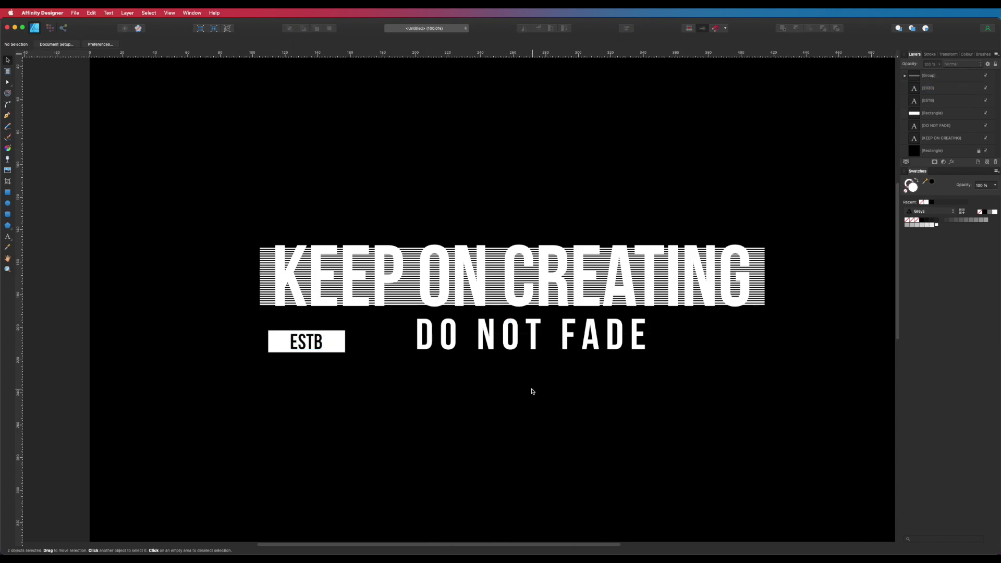
Duplicate the white rectangle behind ESTB horizontally to sit behind the 2020 text
left_click(334, 346)
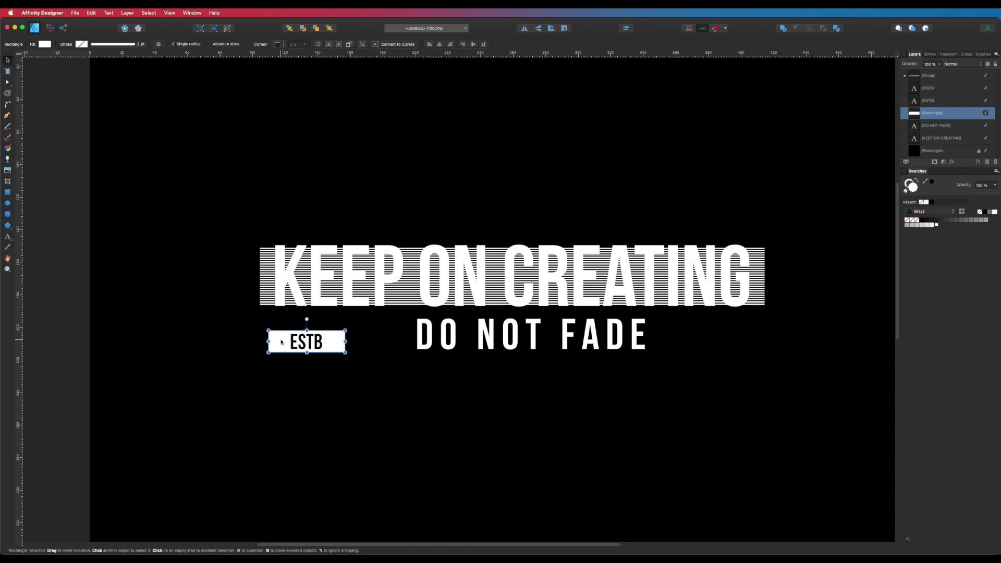
left_click_drag(281, 343, 685, 345)
left_click(700, 370)
Scale the ESTB and 2020 texts together with both white rectangles down proportionally to about 70 % of their size
left_click(711, 354)
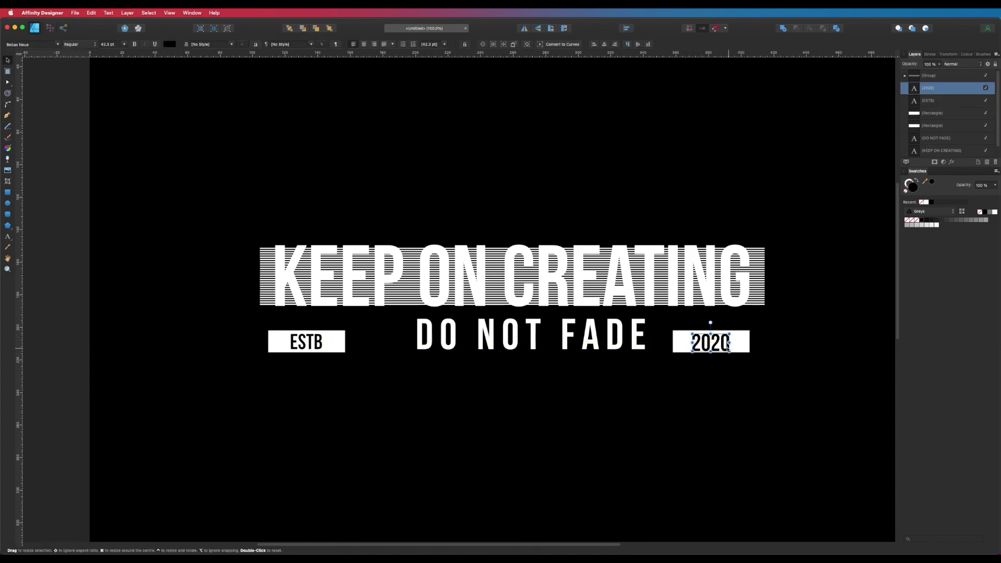
left_click(308, 346, "shift")
left_click(274, 342, "shift")
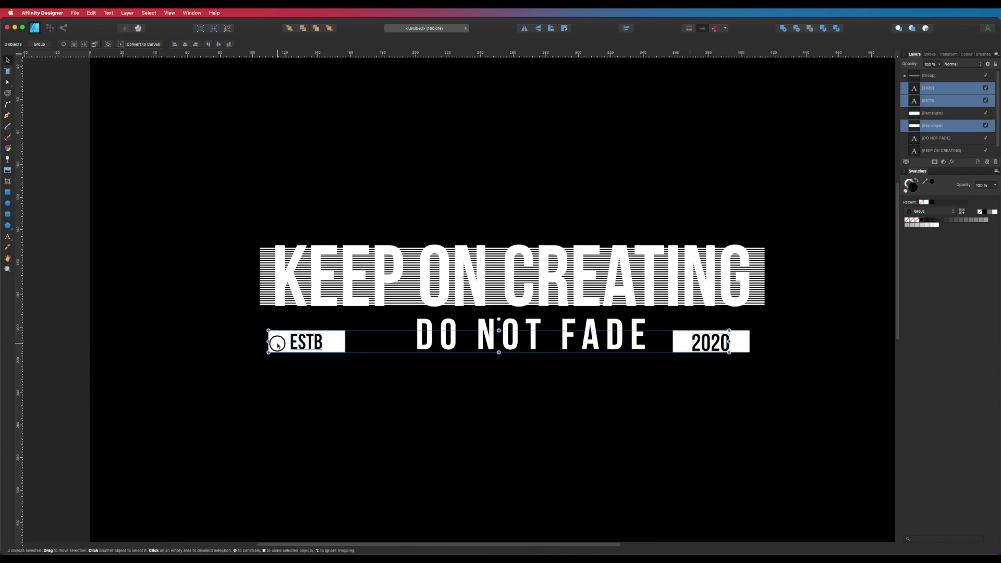
left_click(740, 342, "shift")
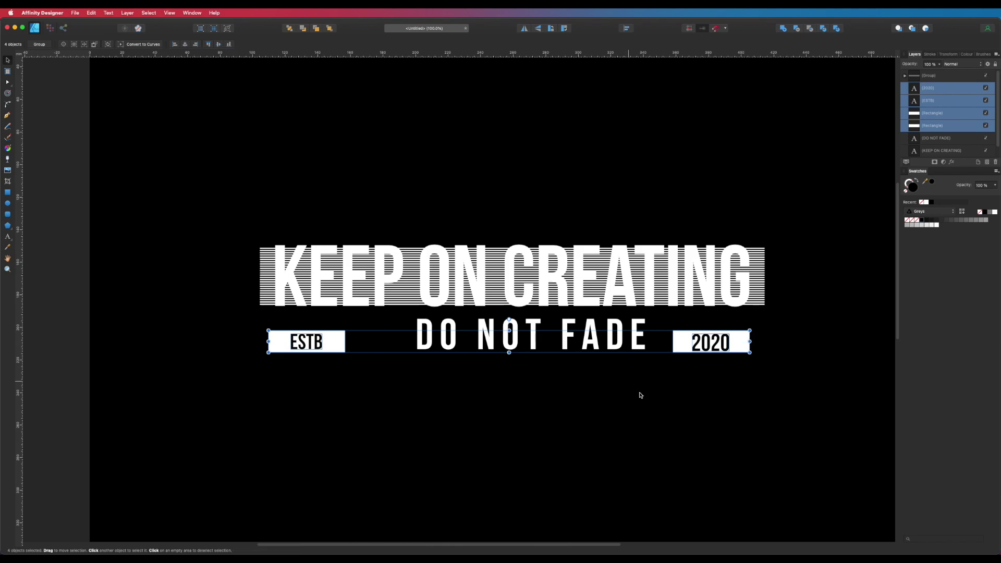
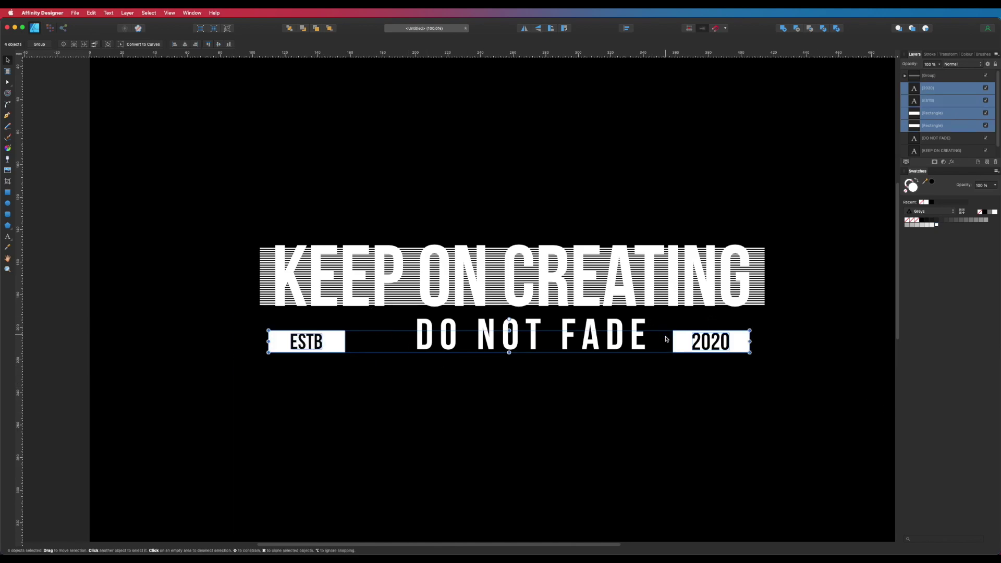
left_click_drag(793, 384, 666, 319)
left_click_drag(230, 389, 370, 319)
left_click_drag(750, 352, 600, 341)
left_click(579, 403)
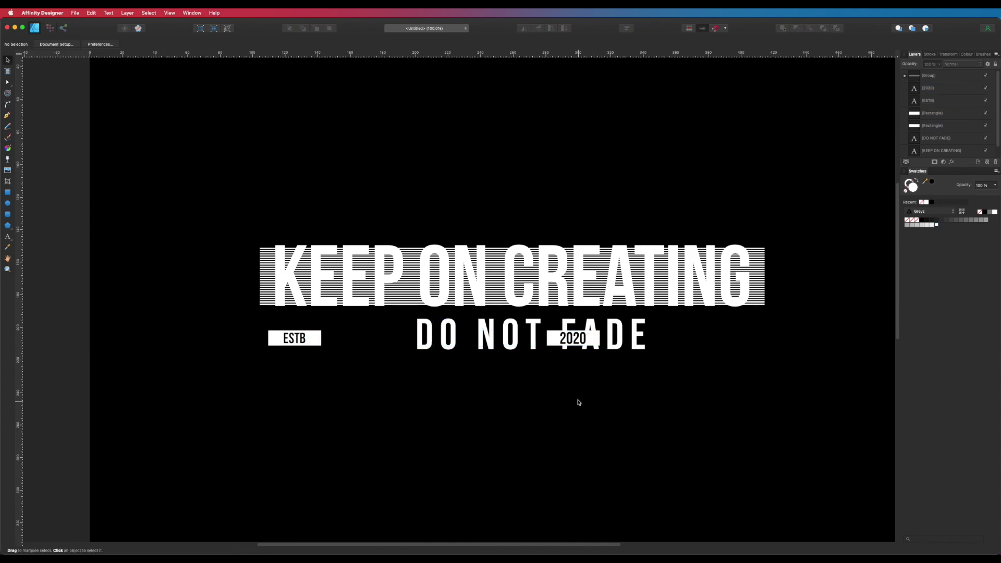
Move the boxed 2020 label to just after DO NOT FADE and the boxed ESTB label to just before it
left_click(572, 339)
left_click(554, 342, "shift")
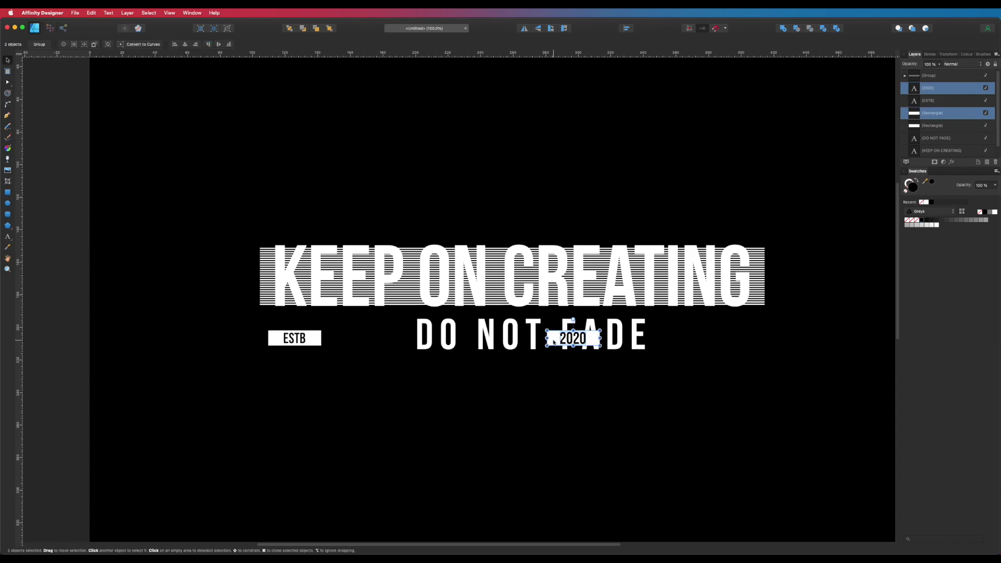
left_click_drag(554, 342, 669, 342)
left_click(385, 380)
left_click(294, 339)
left_click(305, 347, "shift")
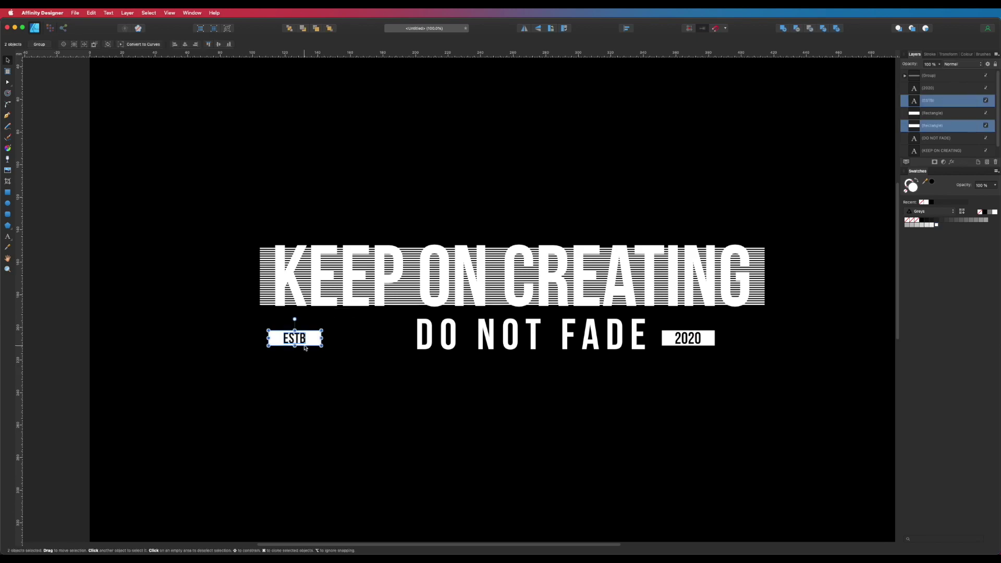
left_click_drag(307, 347, 391, 349)
left_click(458, 375)
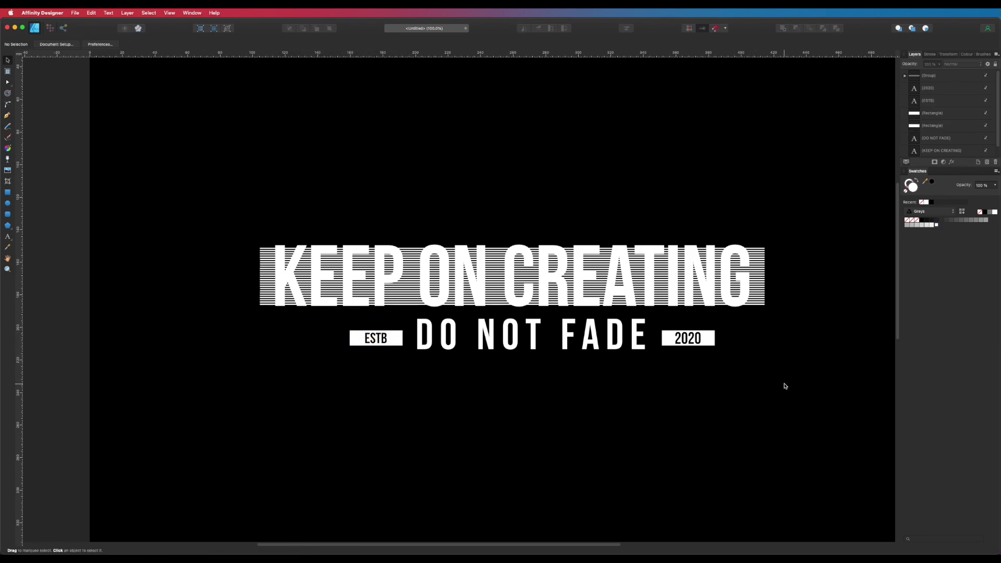
Align the ESTB label, DO NOT FADE and the 2020 label to a common vertical middle
left_click_drag(807, 392, 307, 314)
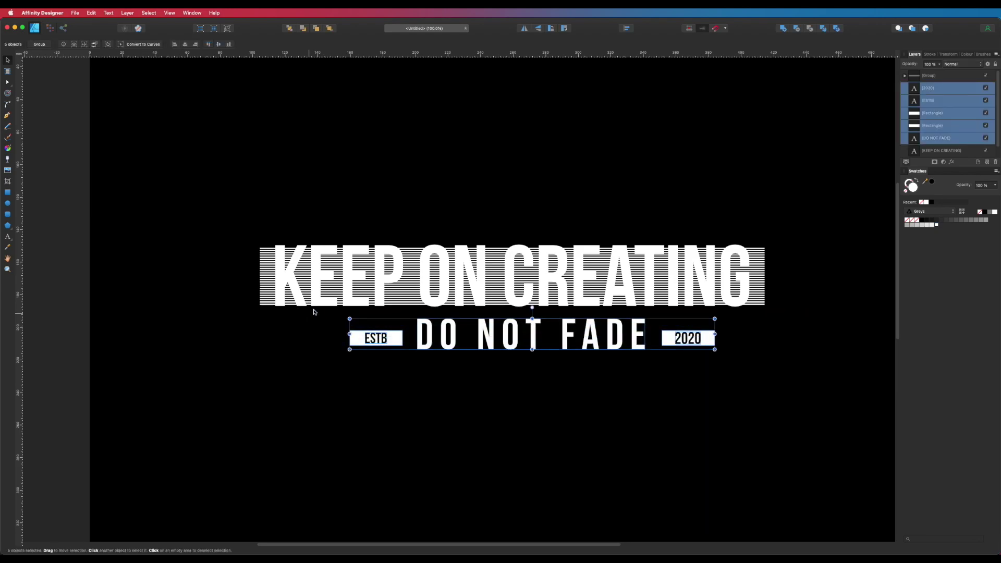
left_click(219, 45)
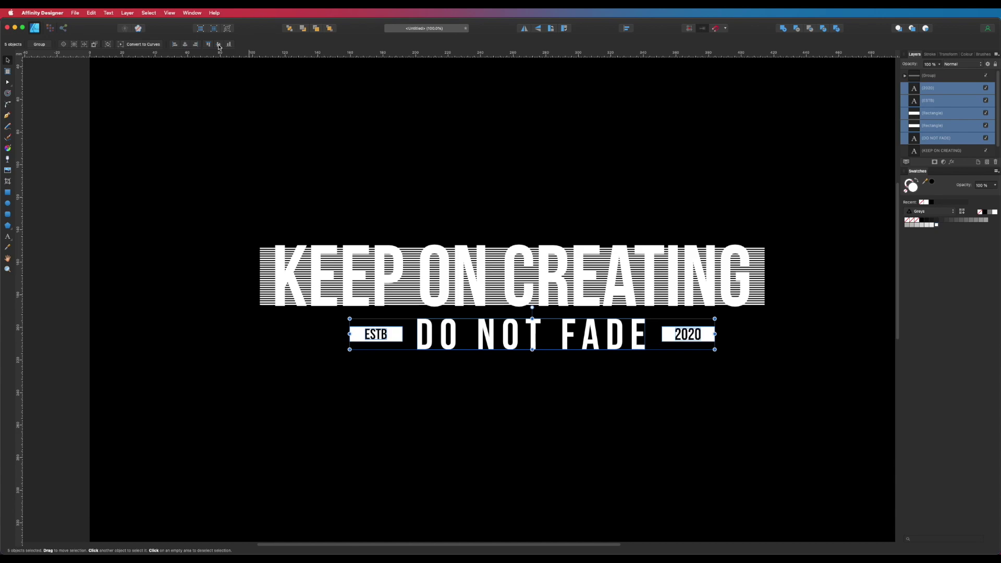
left_click(673, 412)
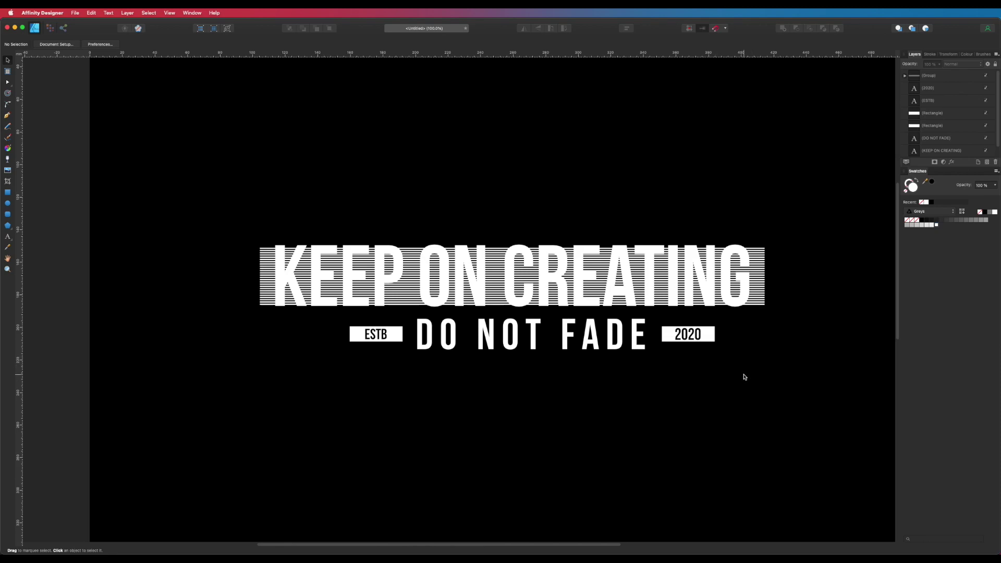
Group the ESTB and 2020 texts with their white rectangles
left_click_drag(746, 376, 644, 308)
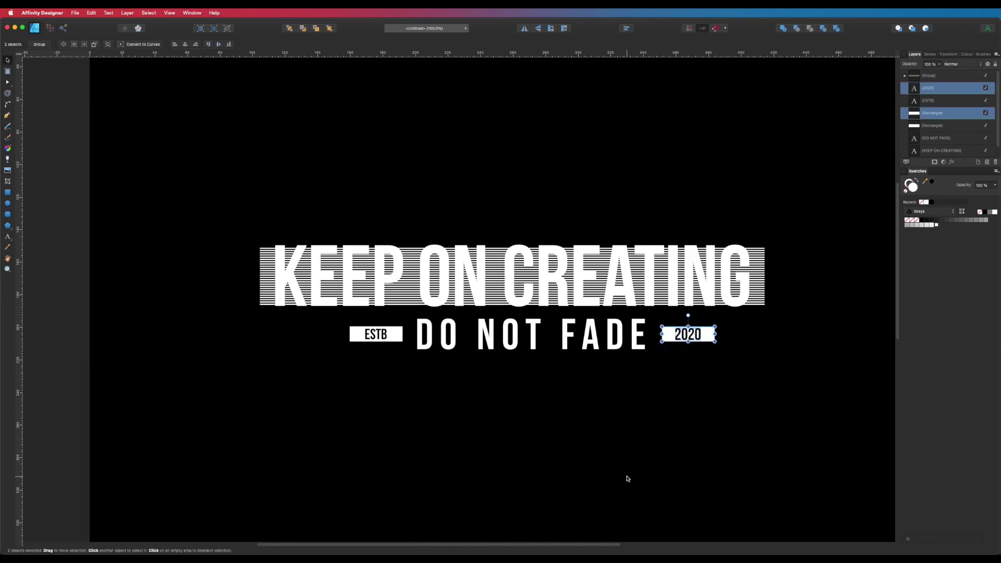
left_click_drag(308, 366, 409, 330)
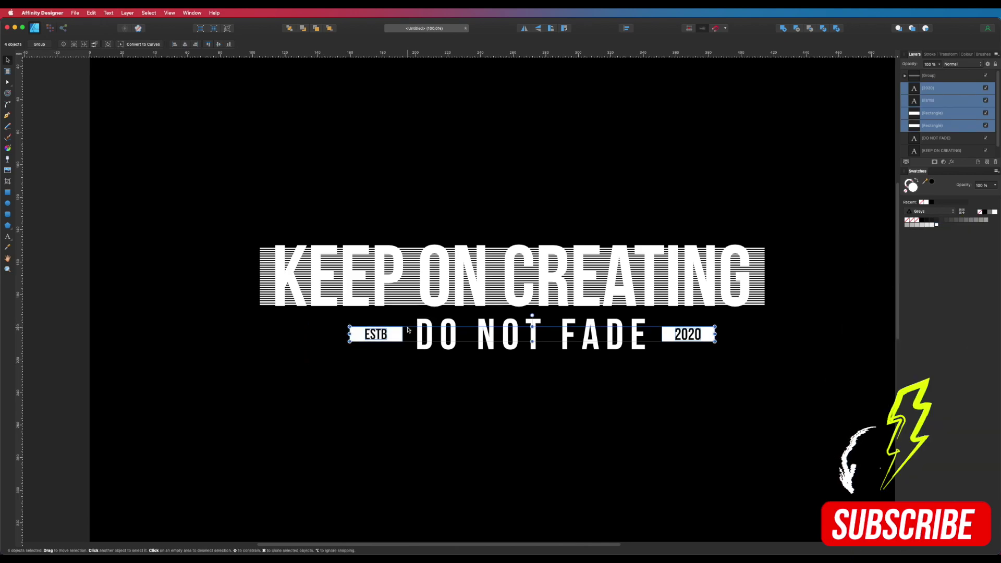
key("super+g")
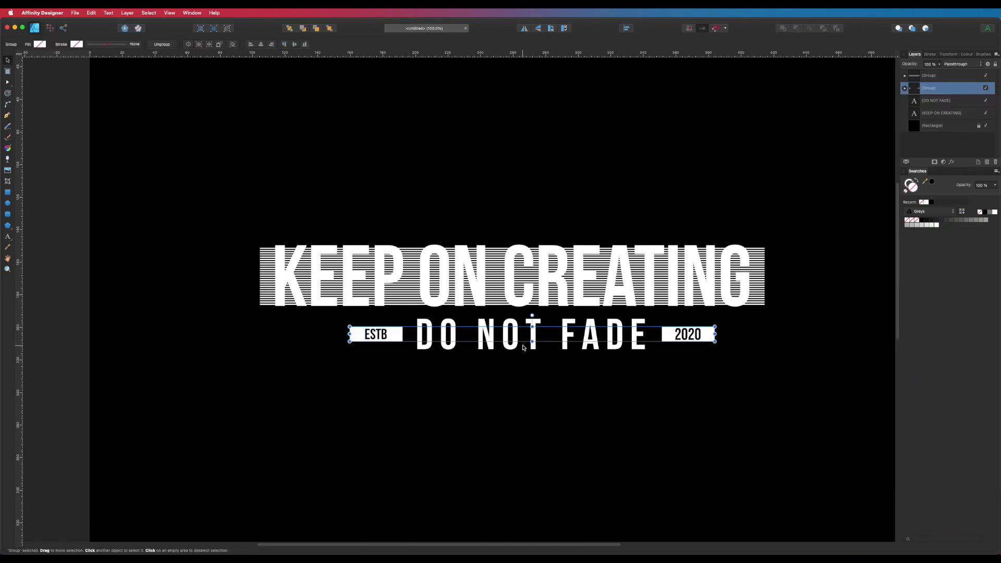
Centre-align the headline, stripe group, DO NOT FADE and label group horizontally with each other
left_click(803, 225)
left_click_drag(828, 189, 127, 419)
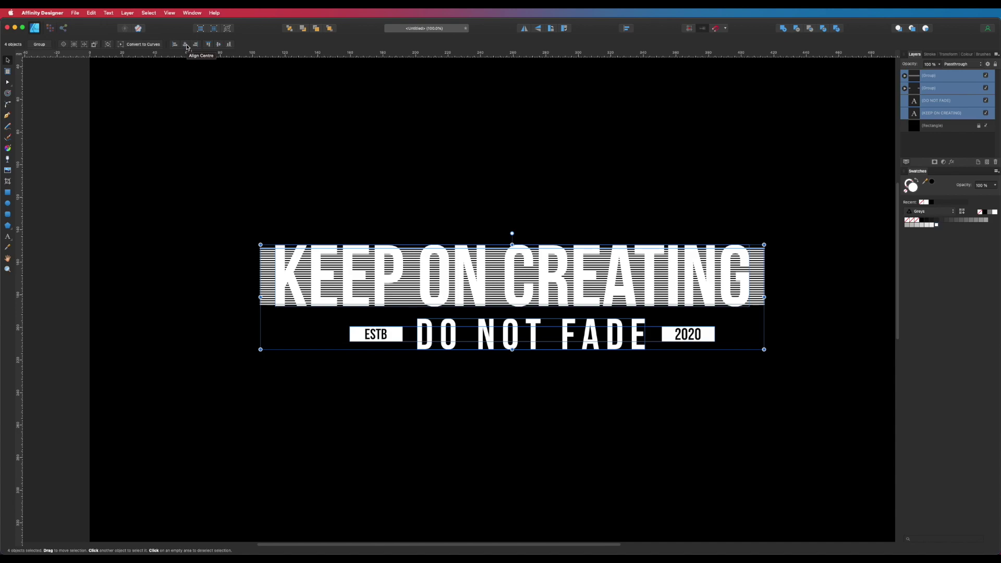
left_click(186, 45)
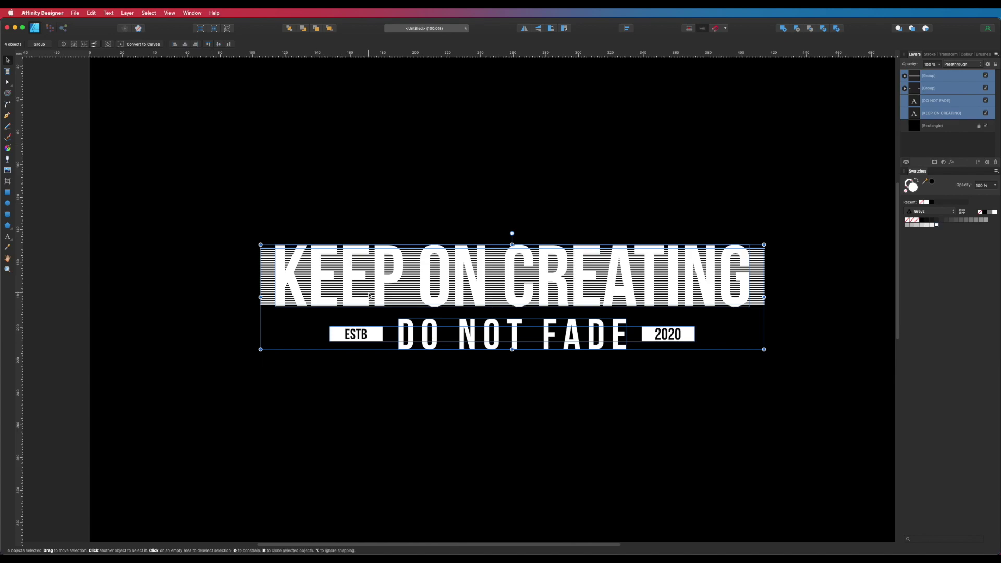
left_click(402, 409)
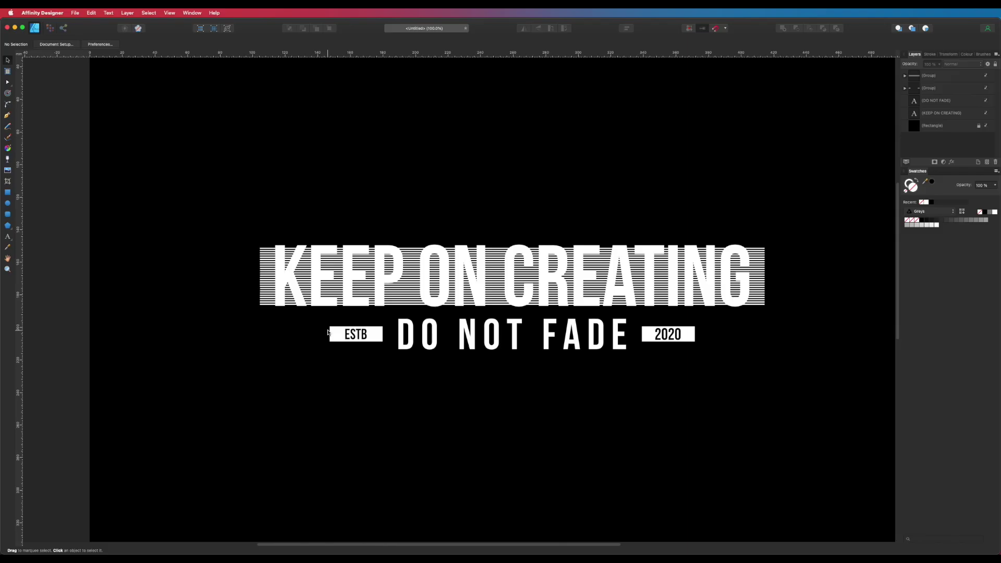
Draw a white L-shaped Pen line from the ESTB box's outer end up to the headline's lower edge, and select it
key("p")
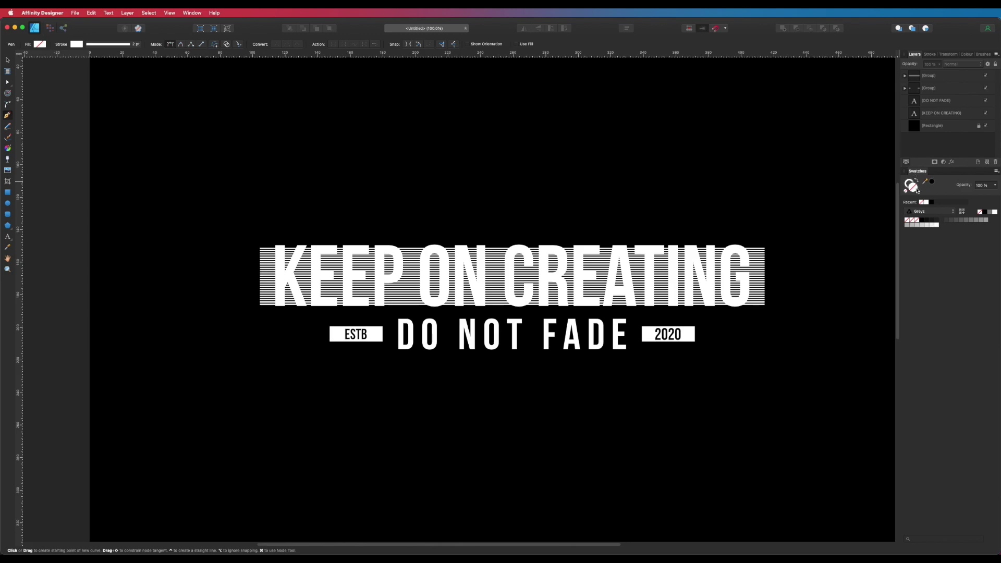
left_click(333, 334)
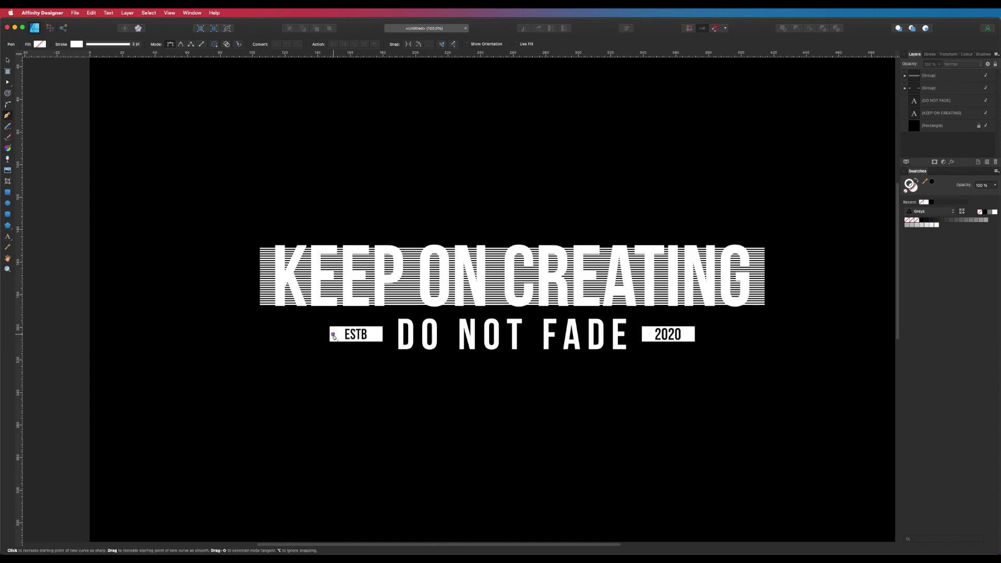
left_click(307, 335)
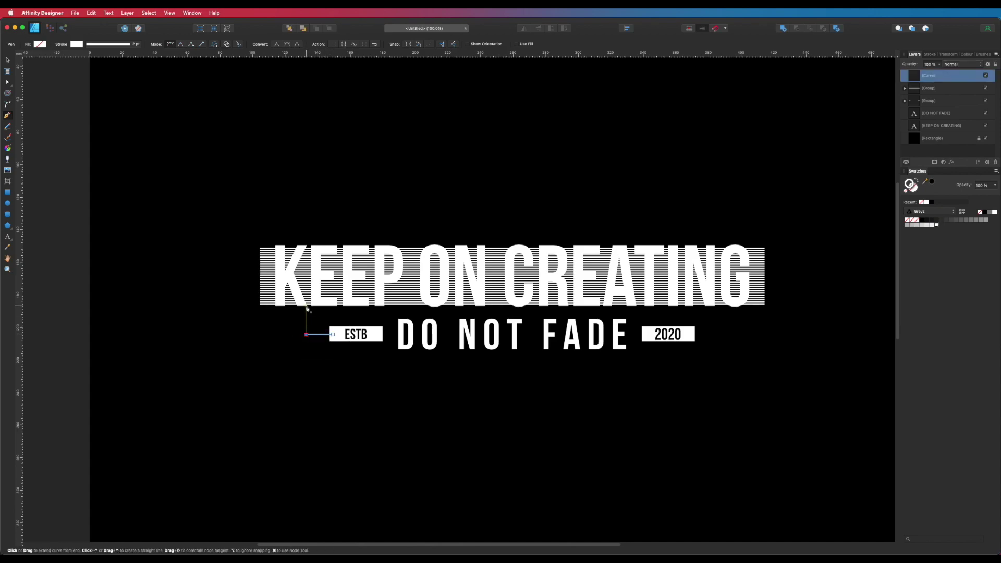
left_click(307, 308)
key("Escape")
key("v")
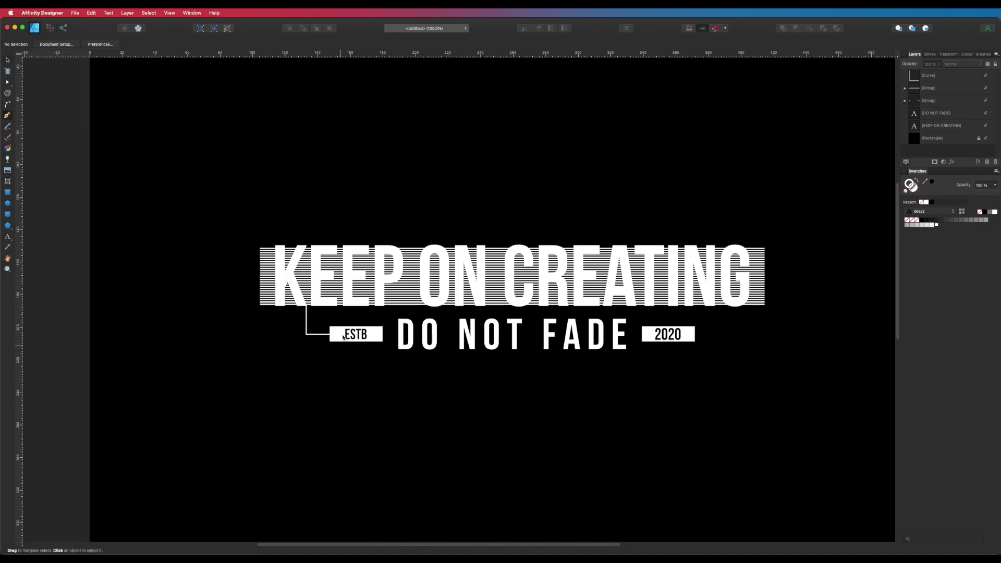
left_click(320, 340)
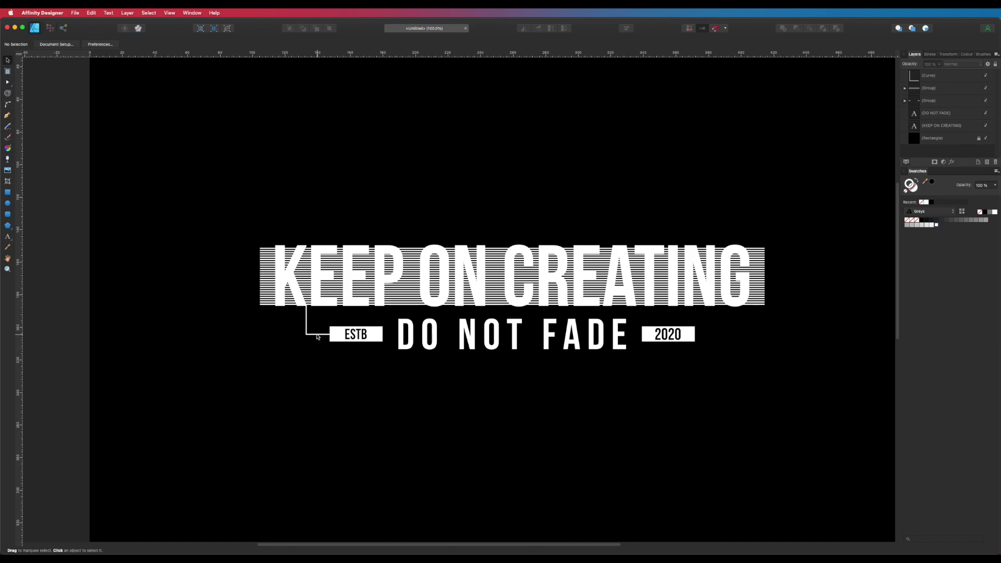
left_click(315, 336)
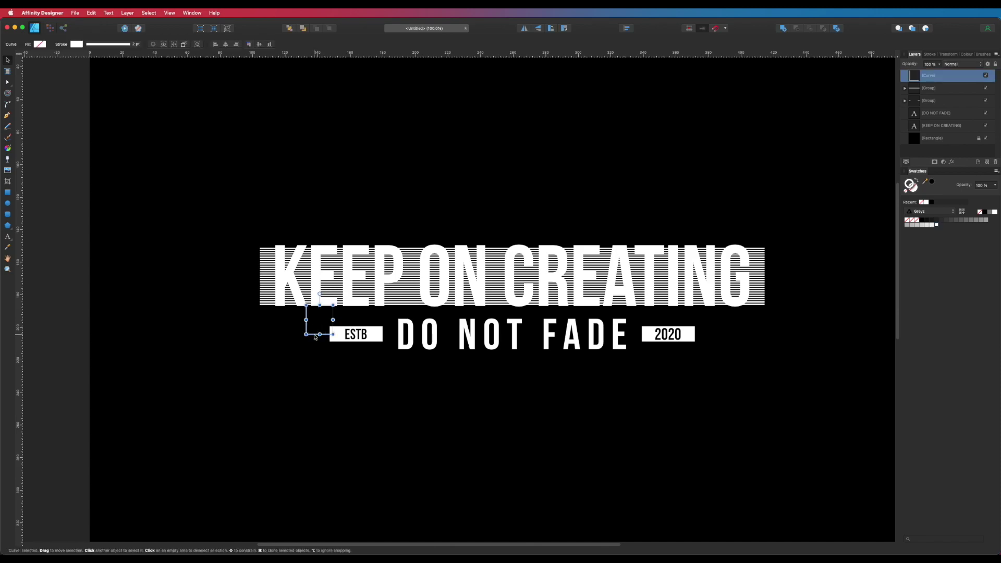
Duplicate the L-shaped connector line, flip the copy horizontally and attach it to the outer end of the 2020 box
left_click(313, 339)
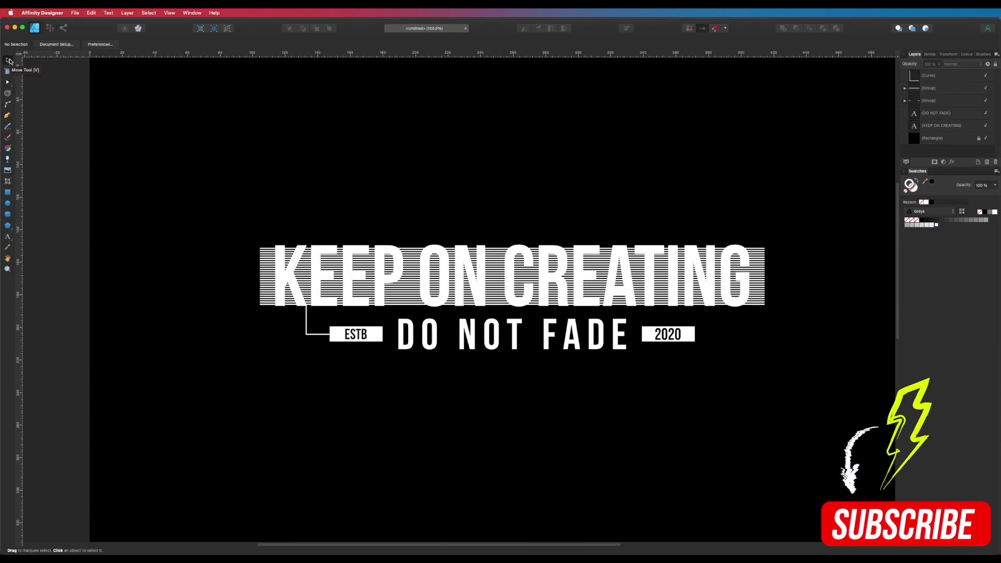
left_click(315, 336)
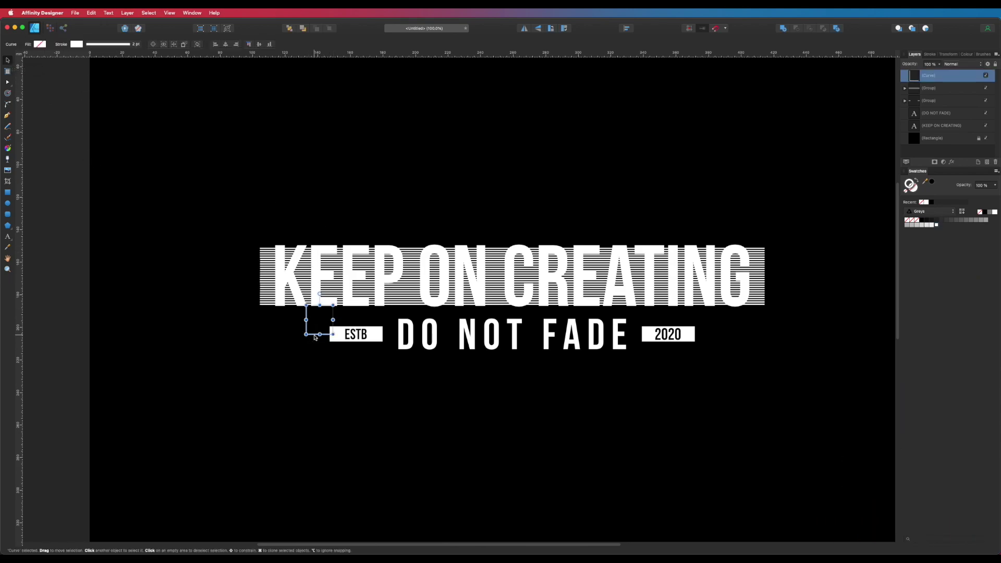
left_click(314, 336)
left_click_drag(314, 337, 710, 341)
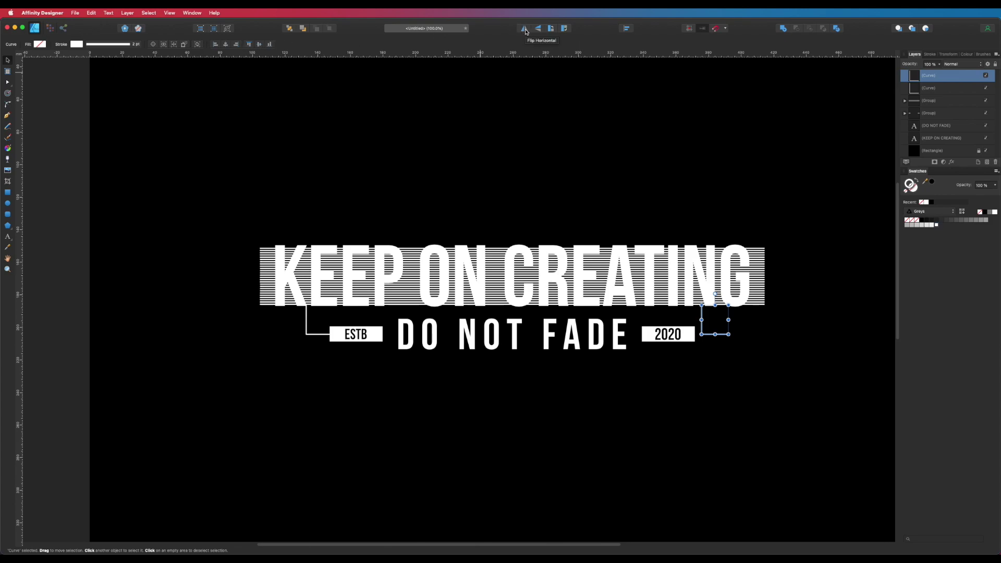
left_click(695, 400)
left_click_drag(708, 338, 697, 339)
left_click(703, 353)
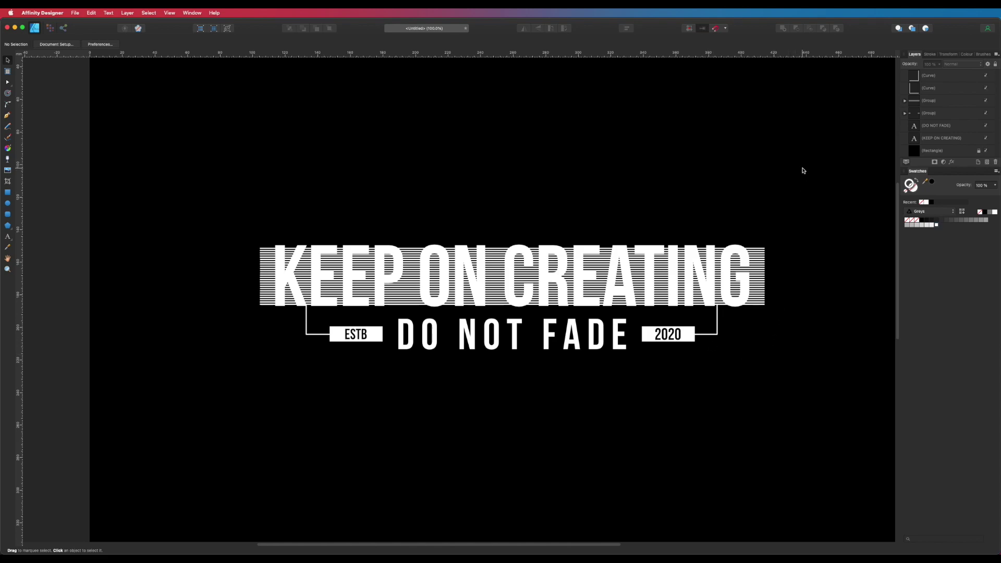
Group the two L-shaped connector lines beside the ESTB and 2020 boxes
left_click(713, 337)
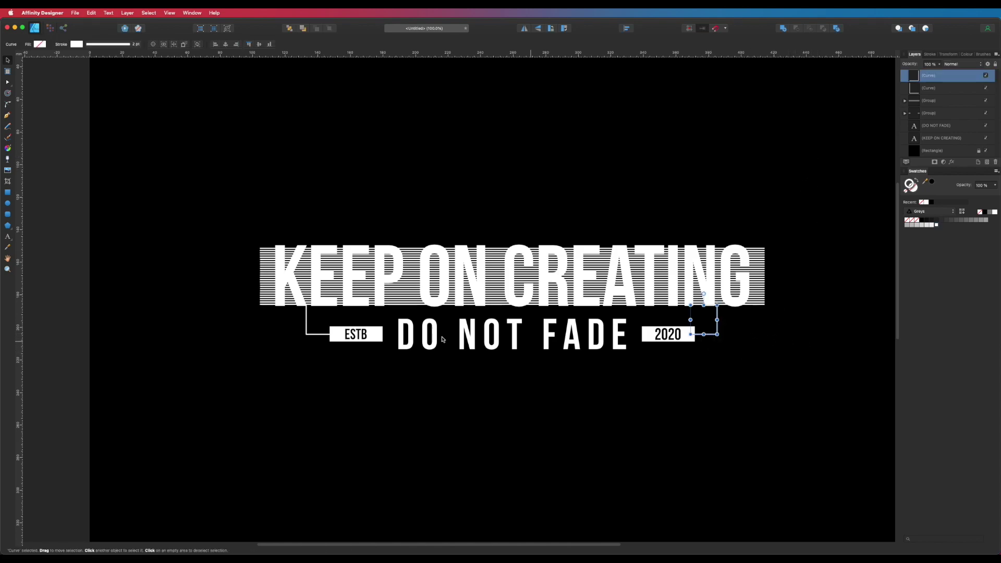
left_click(322, 337, "shift")
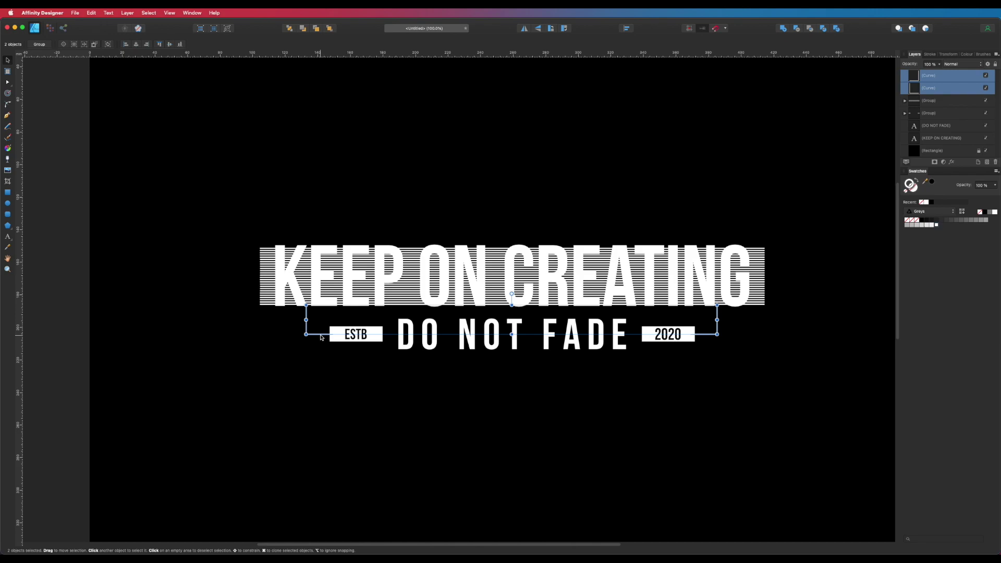
key("super+g")
left_click(561, 418)
Centre-align the connector group, stripe group, label group, DO NOT FADE and headline horizontally with each other
left_click_drag(812, 412, 214, 160)
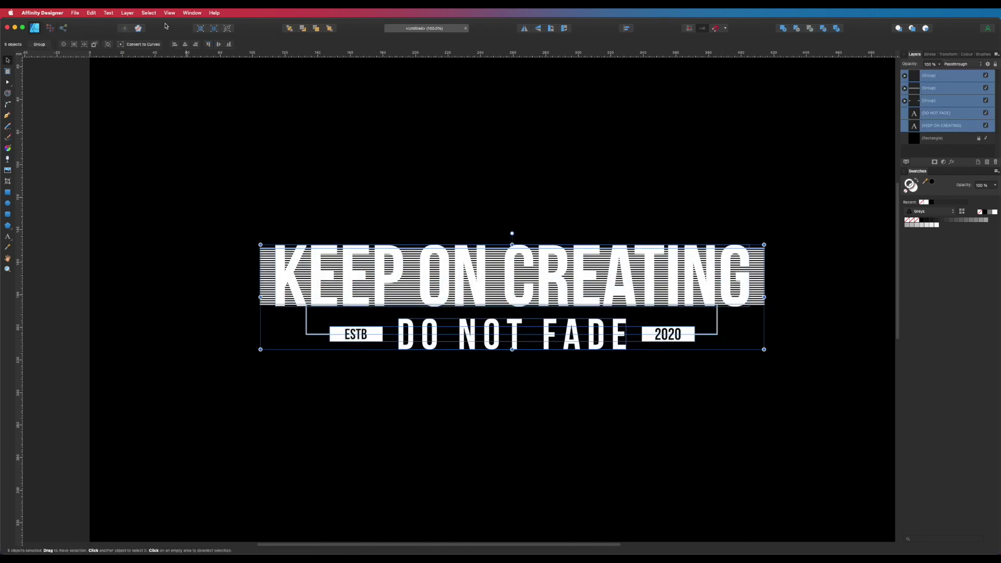
left_click(186, 45)
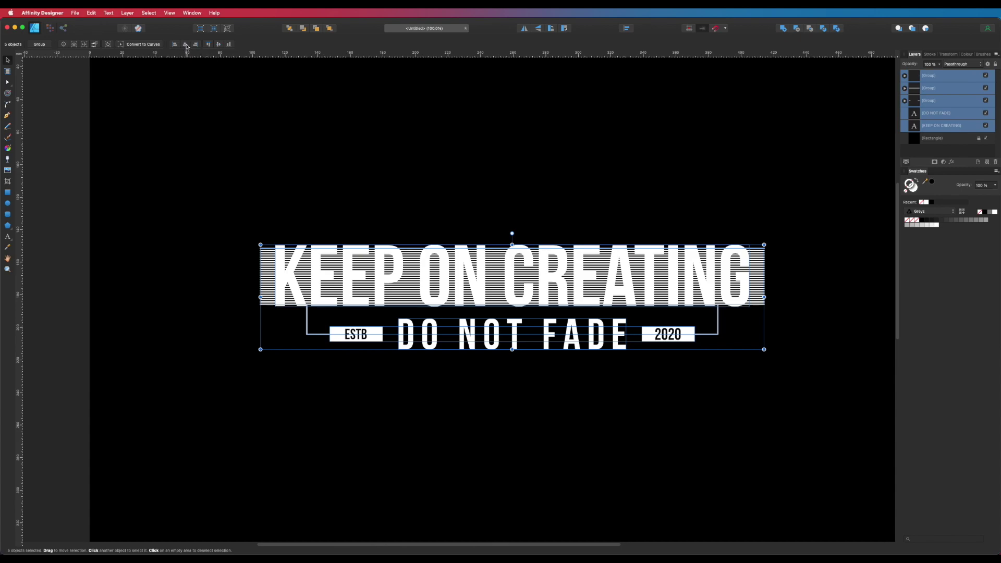
left_click(379, 70)
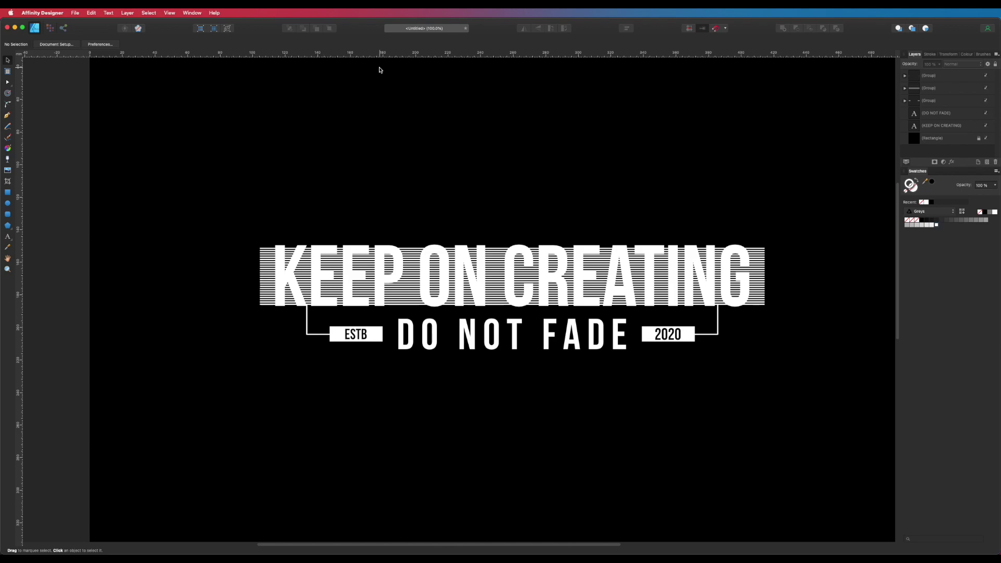
Set the stroke width of the stripe group and the connector line group to 1 pt
left_click(751, 279)
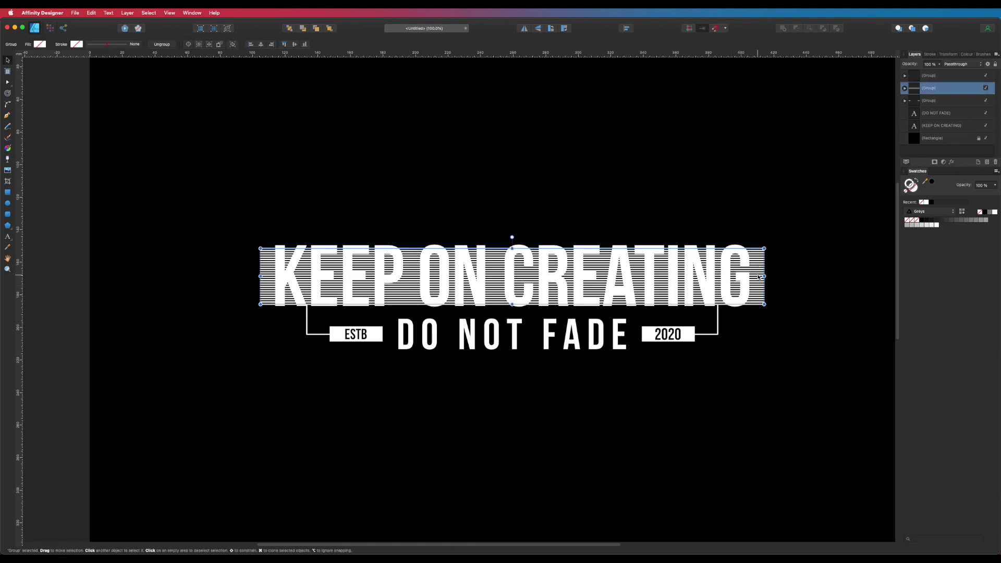
left_click(707, 337, "shift")
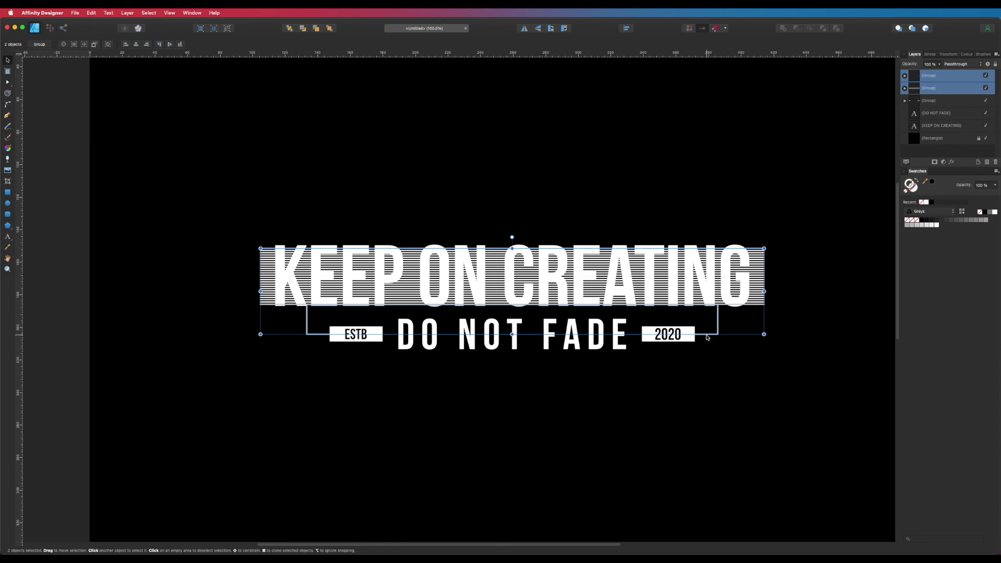
left_click_drag(707, 337, 700, 200)
key("super+z")
left_click(930, 54)
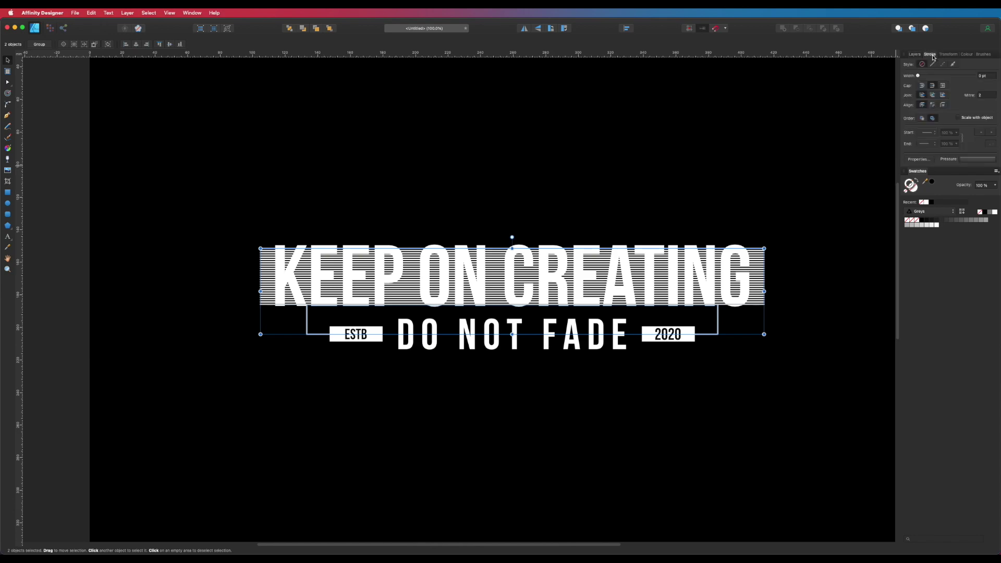
left_click(987, 76)
type("2")
key("Return")
left_click(985, 76)
key("Return")
left_click(771, 173)
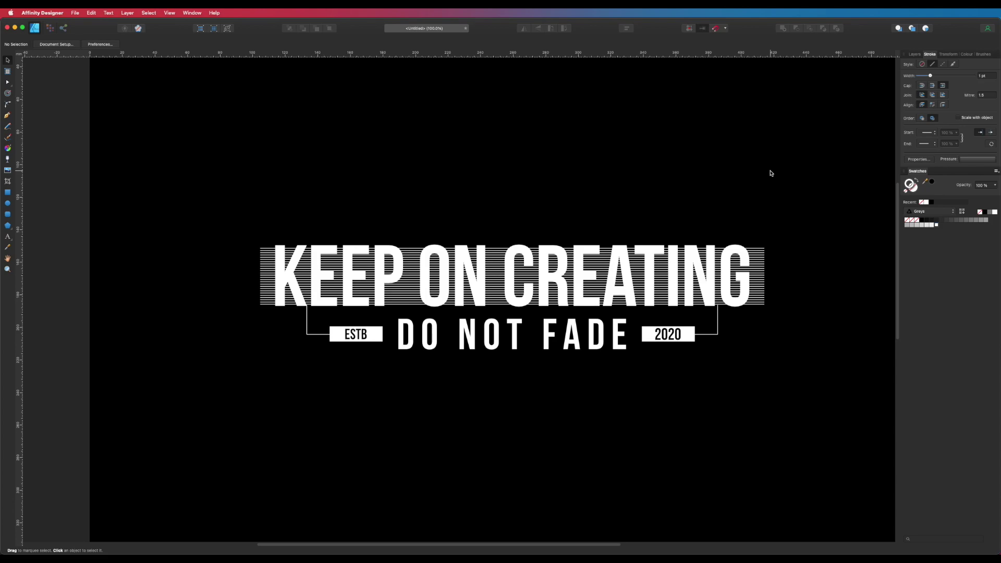
Move the DO NOT FADE and KEEP ON CREATING text layers above all the groups in the layer order
left_click(705, 276)
left_click(705, 193)
left_click(694, 252)
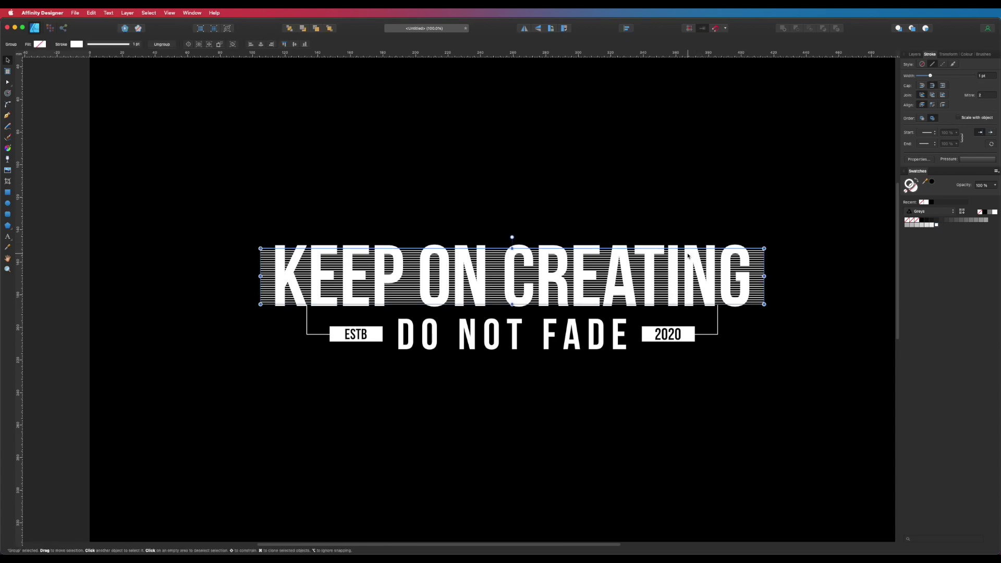
left_click(915, 54)
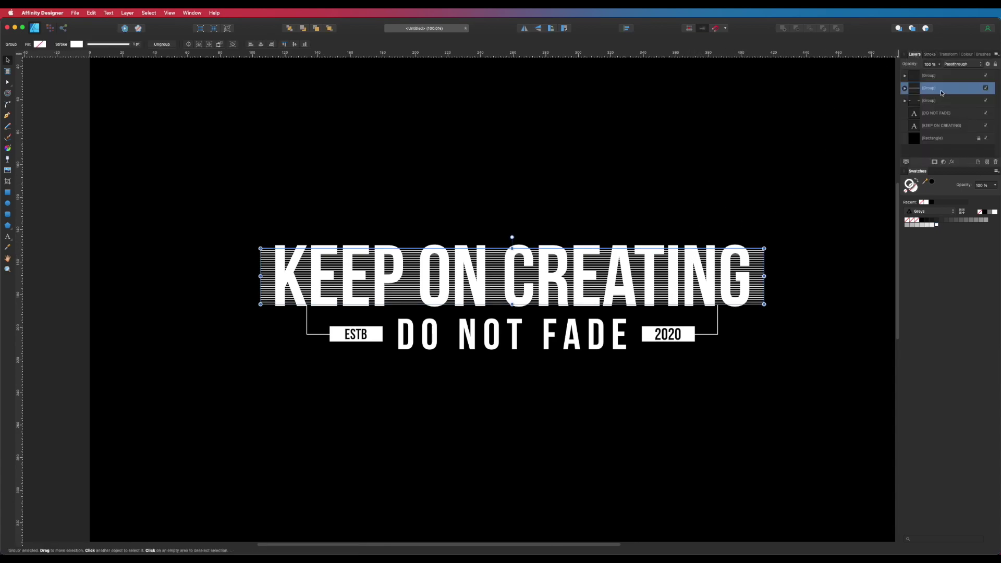
left_click(934, 114)
left_click(940, 126, "shift")
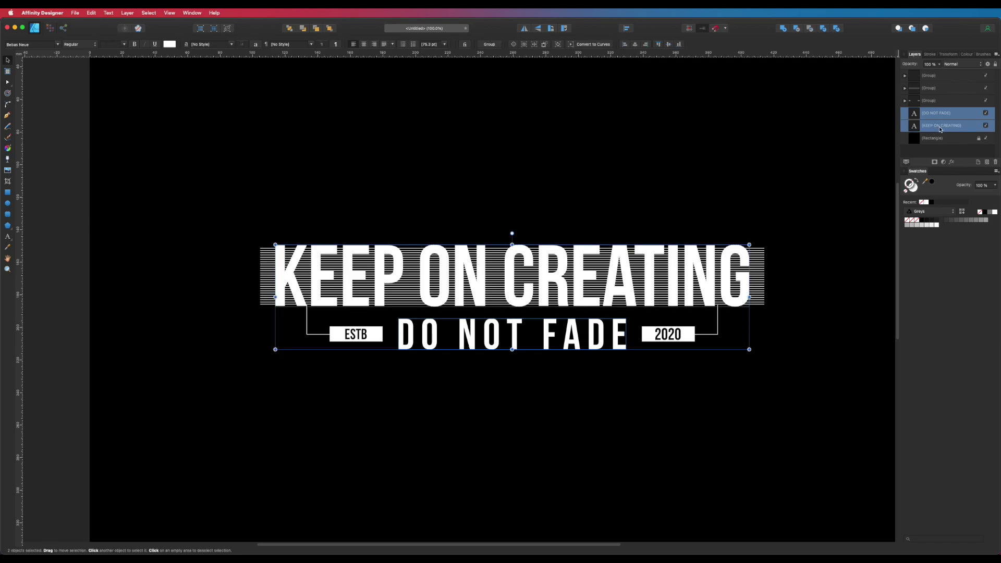
left_click(933, 113)
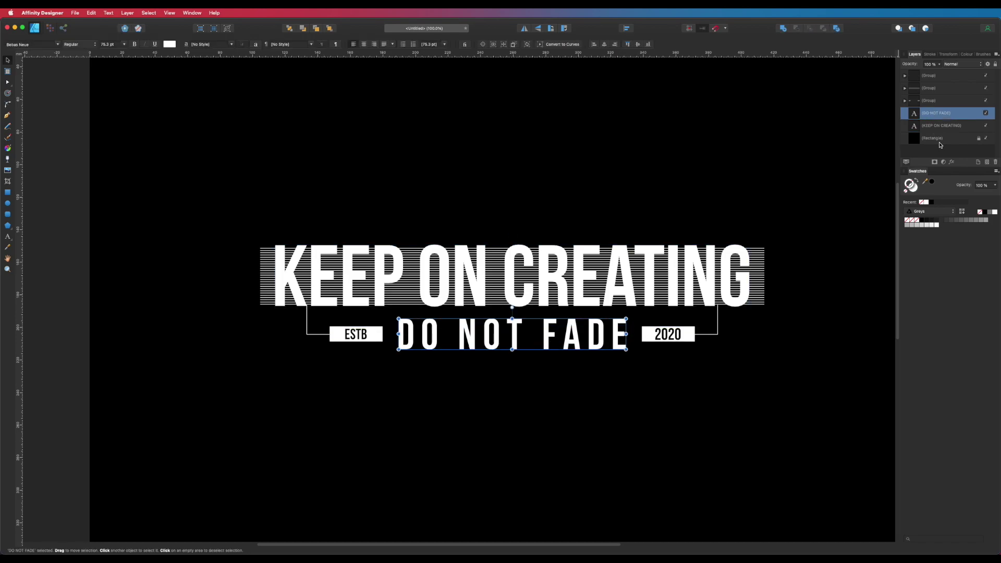
left_click(941, 126, "shift")
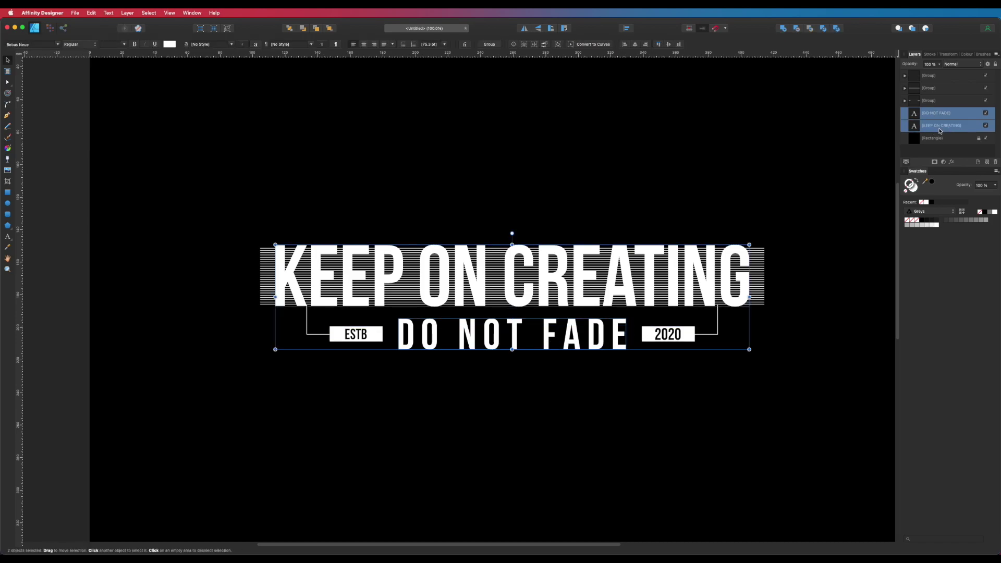
left_click_drag(939, 130, 926, 73)
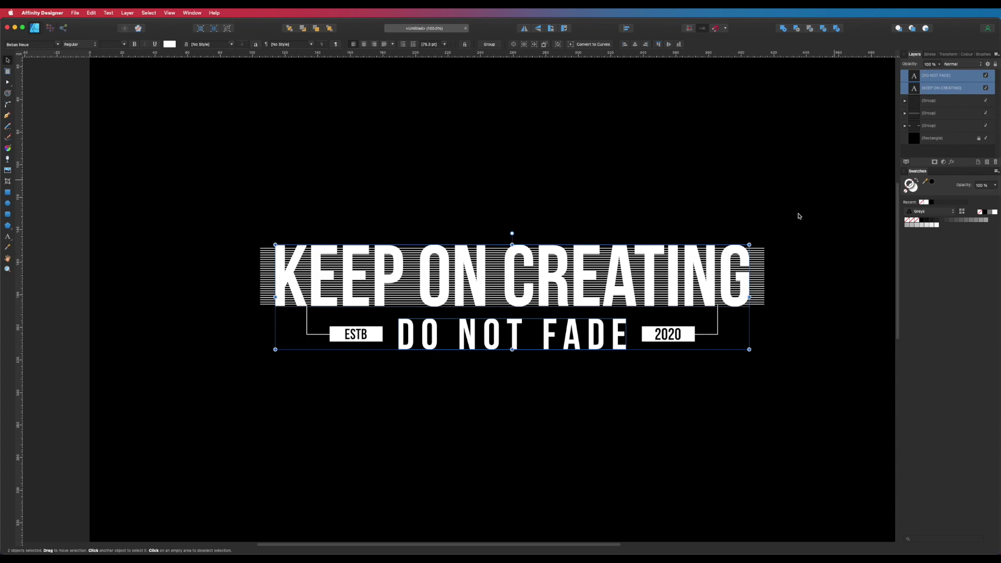
left_click(819, 196)
Swap the KEEP ON CREATING headline's fill and stroke colours to give it a black fill and white stroke
left_click_drag(722, 263, 718, 189)
key("super+z")
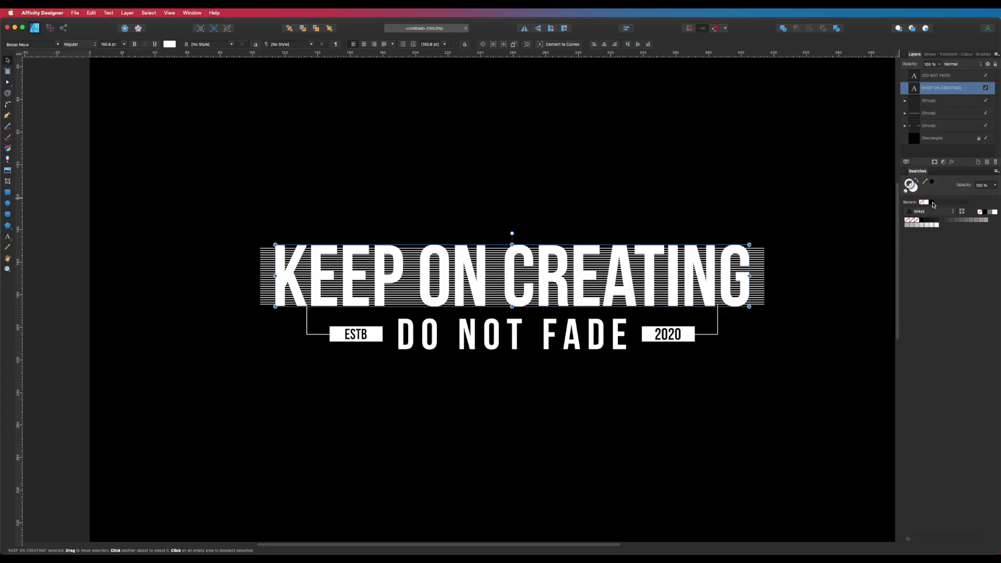
left_click(917, 181)
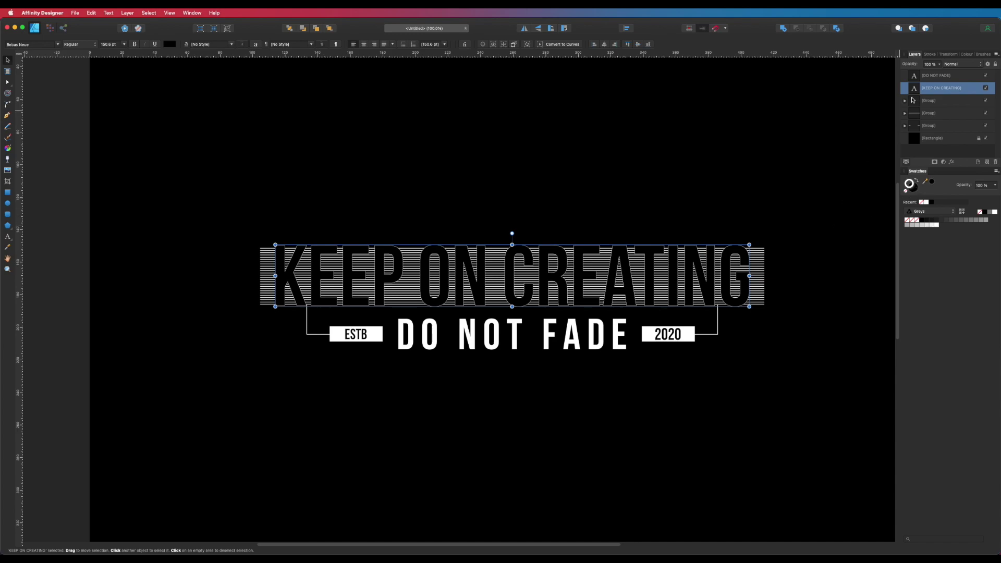
Align the headline's stroke to the outside and set its width to 1 pt
left_click(930, 54)
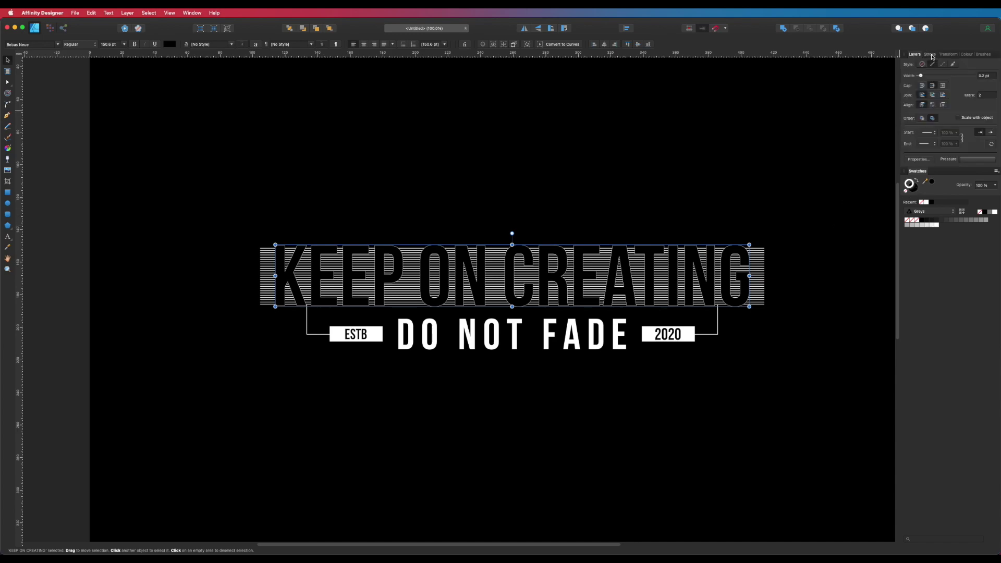
left_click(943, 105)
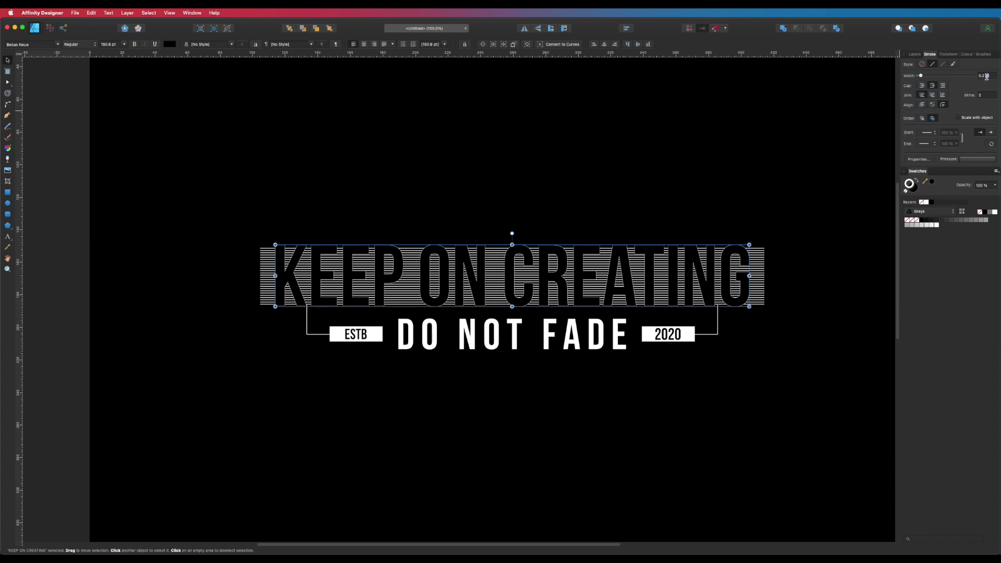
type("1")
key("Return")
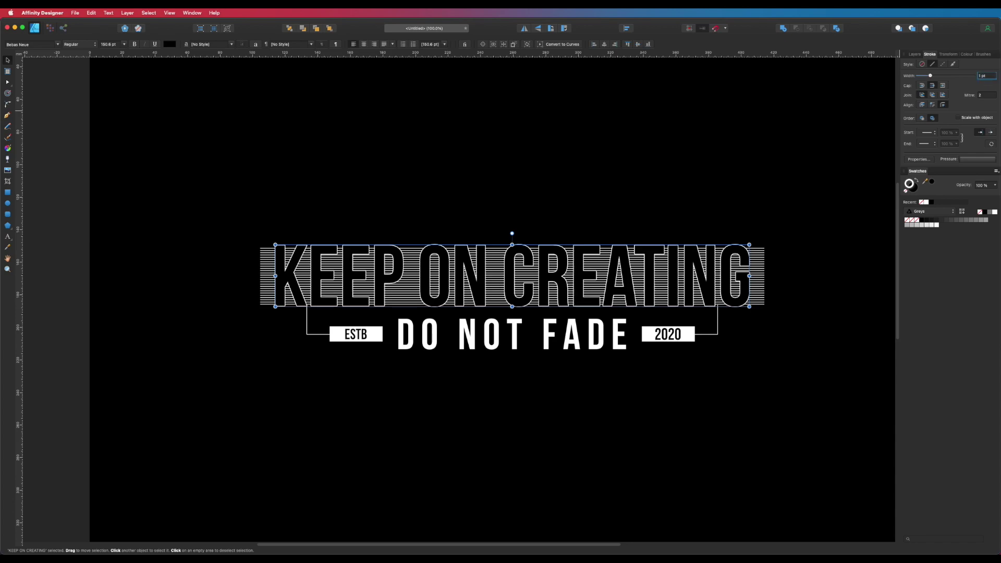
left_click(731, 189)
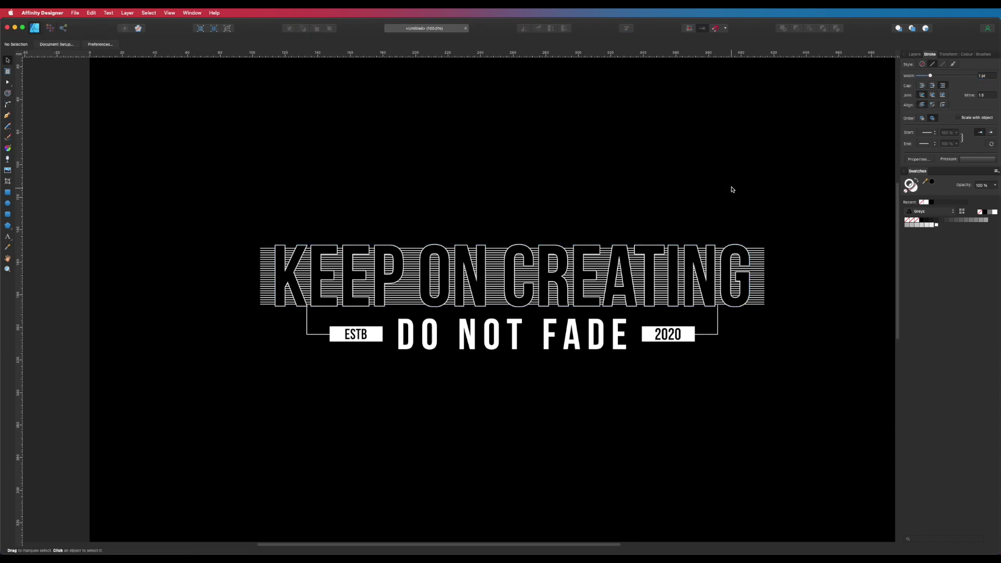
Compare the headline's stroke alignments up close, keep it outside, and give the outline a mitre join
scroll(694, 264, "up", 10)
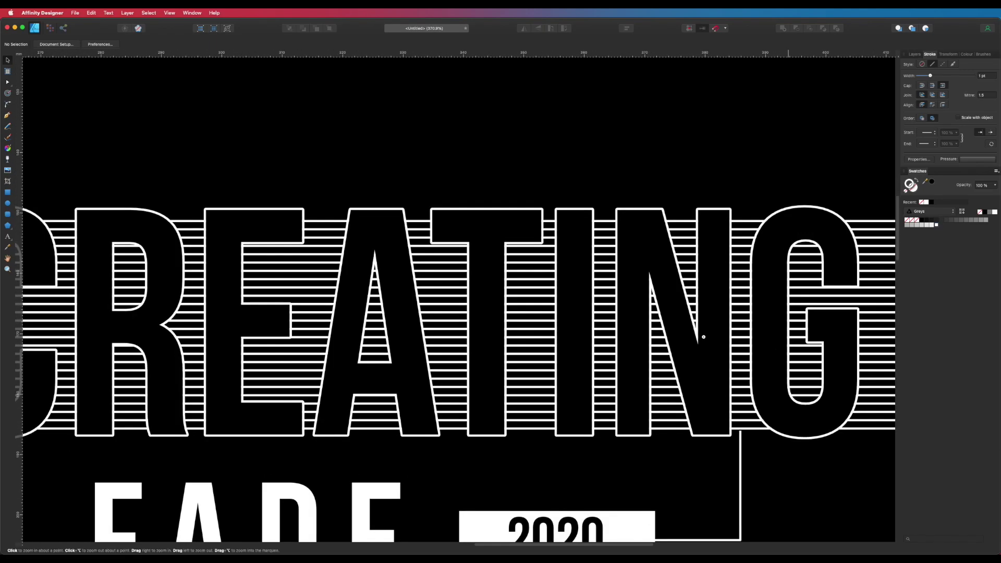
left_click(636, 153)
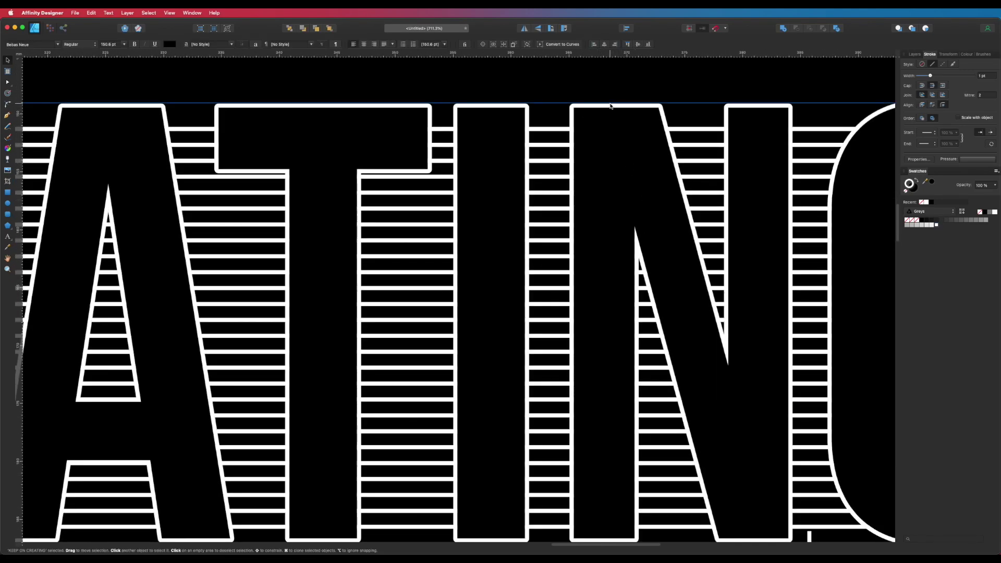
left_click(924, 105)
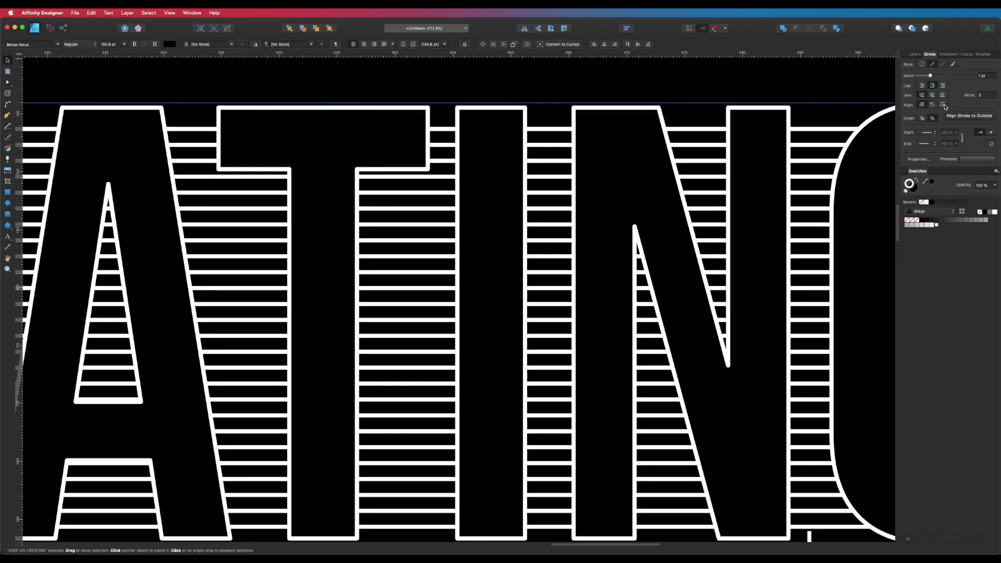
left_click(935, 105)
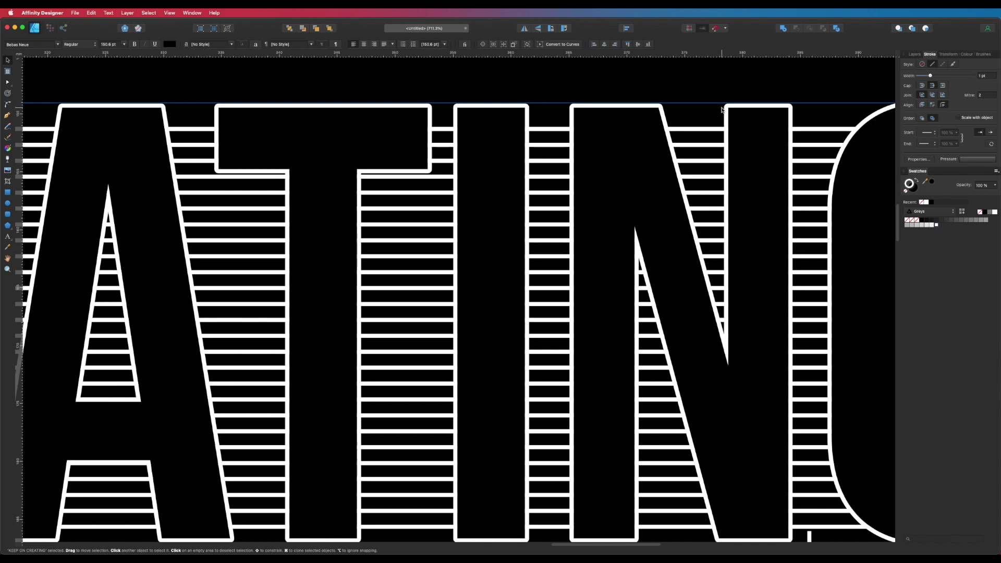
left_click(943, 95)
left_click(738, 87)
Duplicate the KEEP ON CREATING headline in place as a second text layer directly above the original
key("z")
left_click(667, 289, "alt")
left_click(668, 288, "alt")
left_click(668, 289, "alt")
key("v")
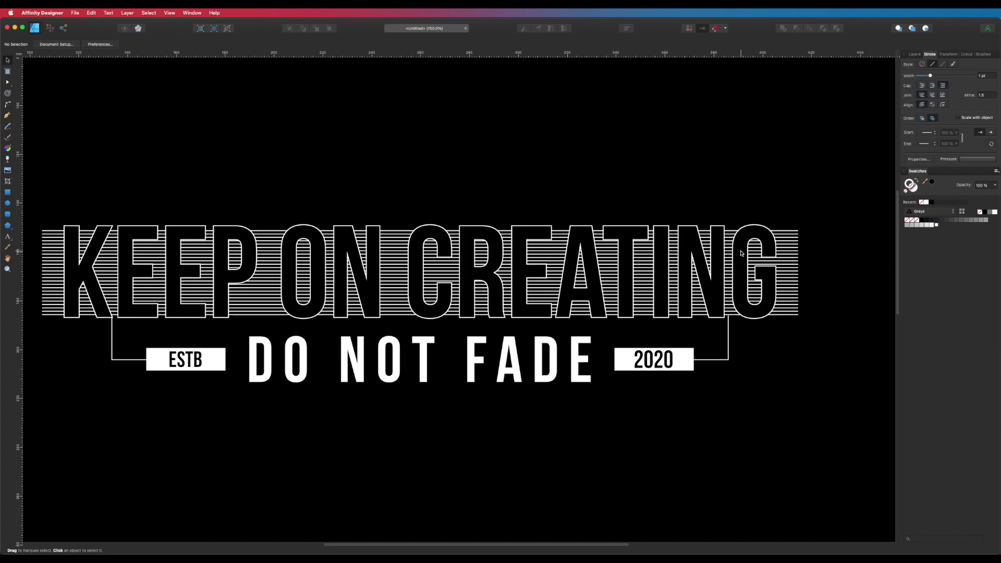
scroll(642, 258, "down", 5)
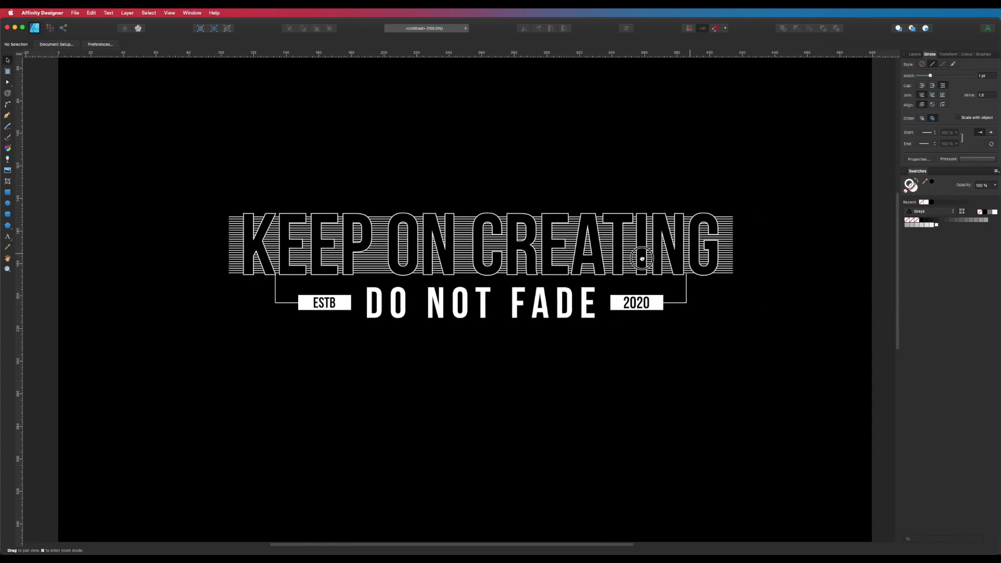
left_click_drag(642, 258, 653, 255)
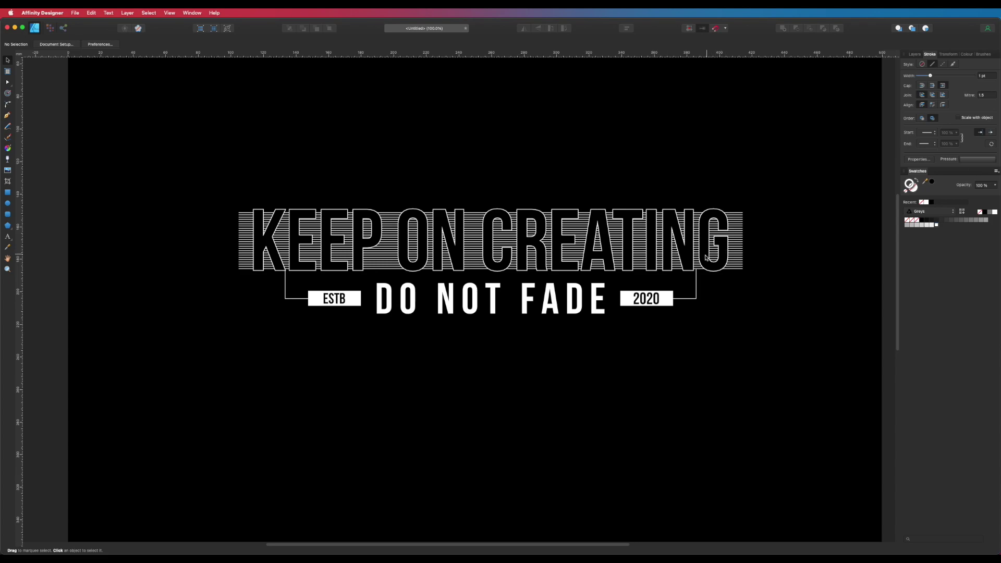
left_click(689, 256)
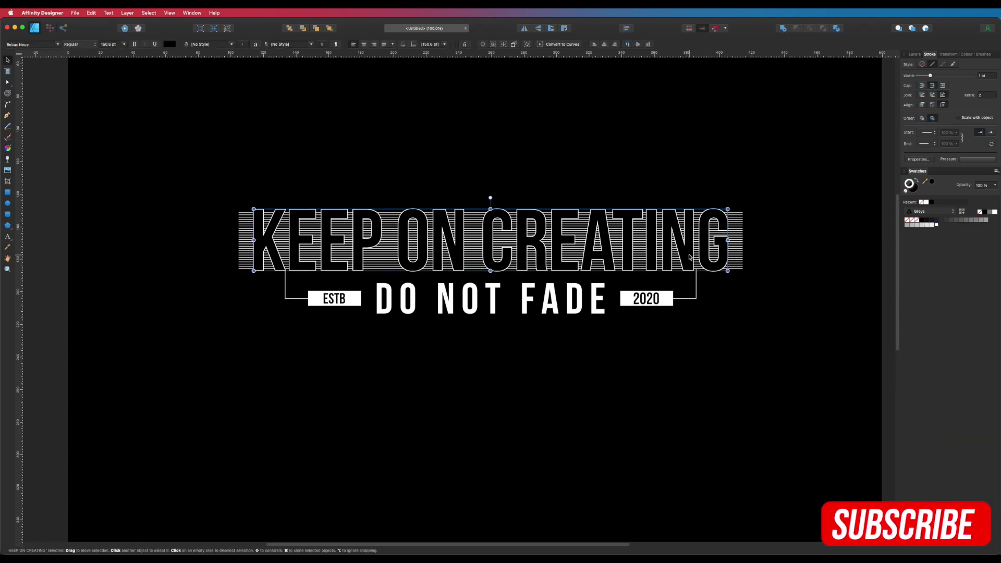
left_click(914, 54)
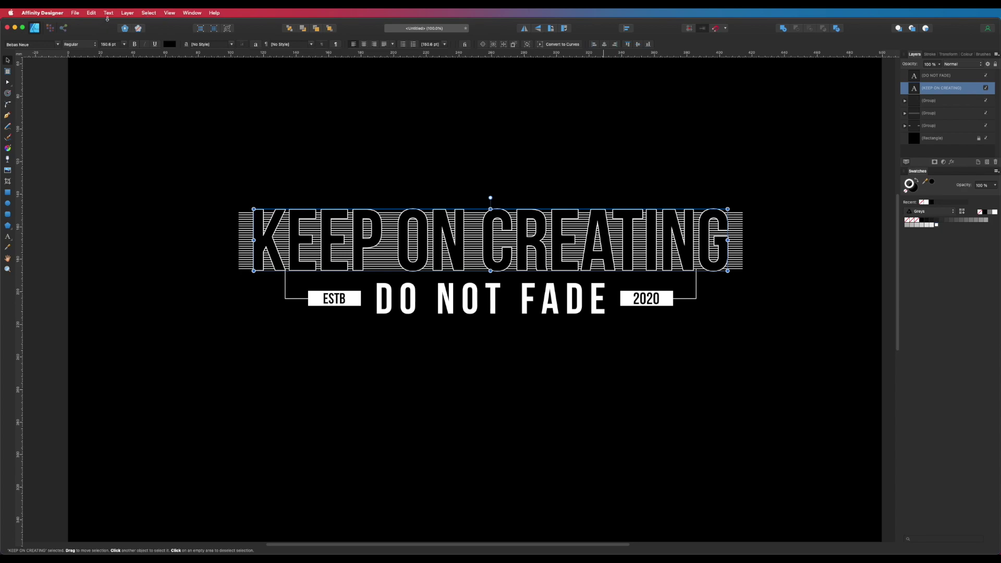
left_click(92, 13)
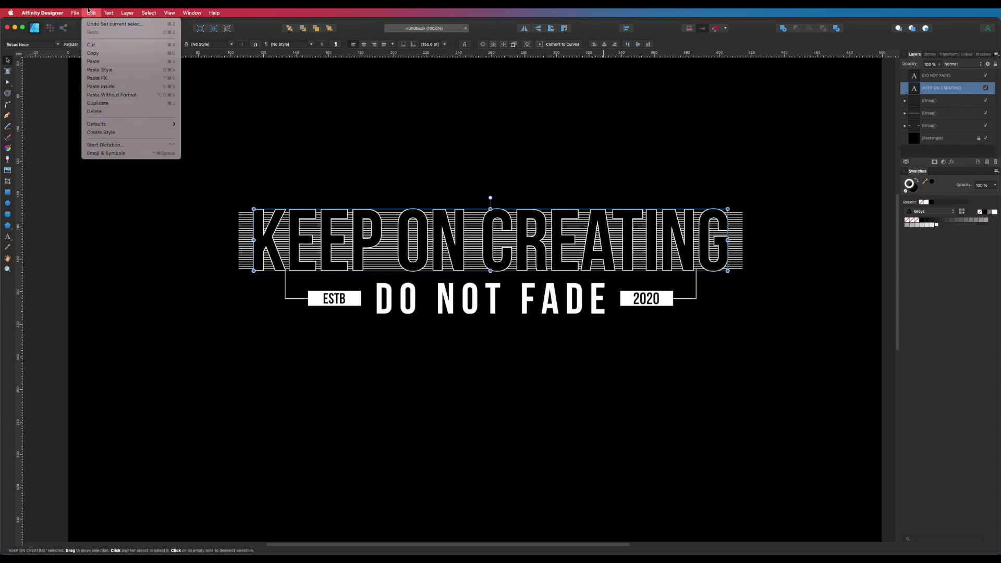
left_click(99, 62)
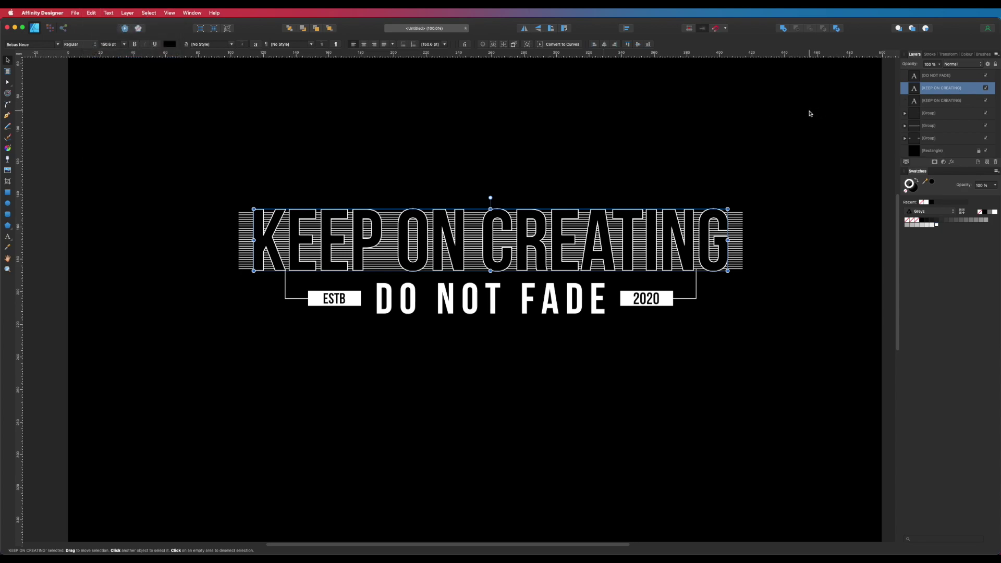
Nudge the lower KEEP ON CREATING copy slightly right and down to start a black drop shadow over the stripes
left_click(934, 103)
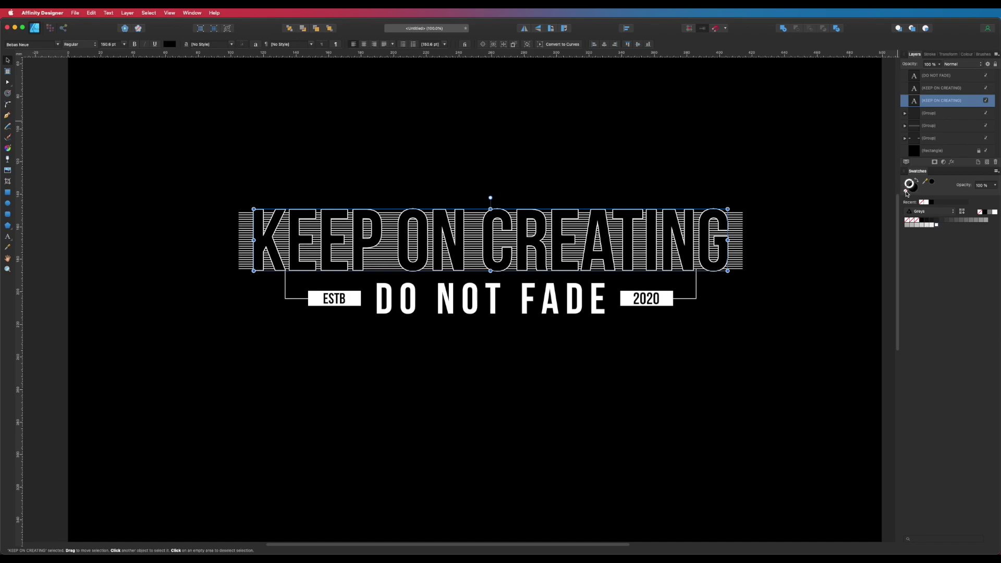
scroll(748, 274, "up", 3)
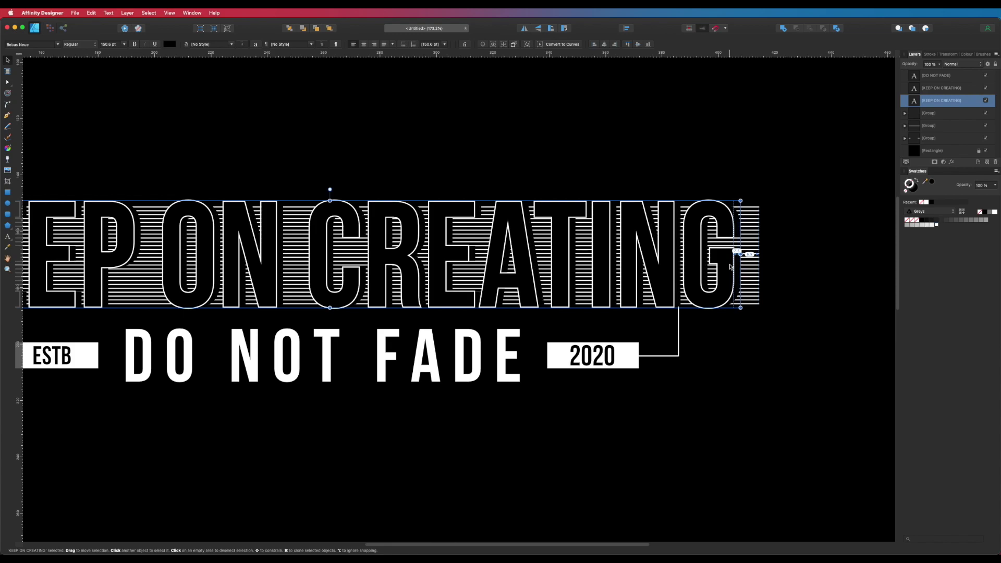
key("Down")
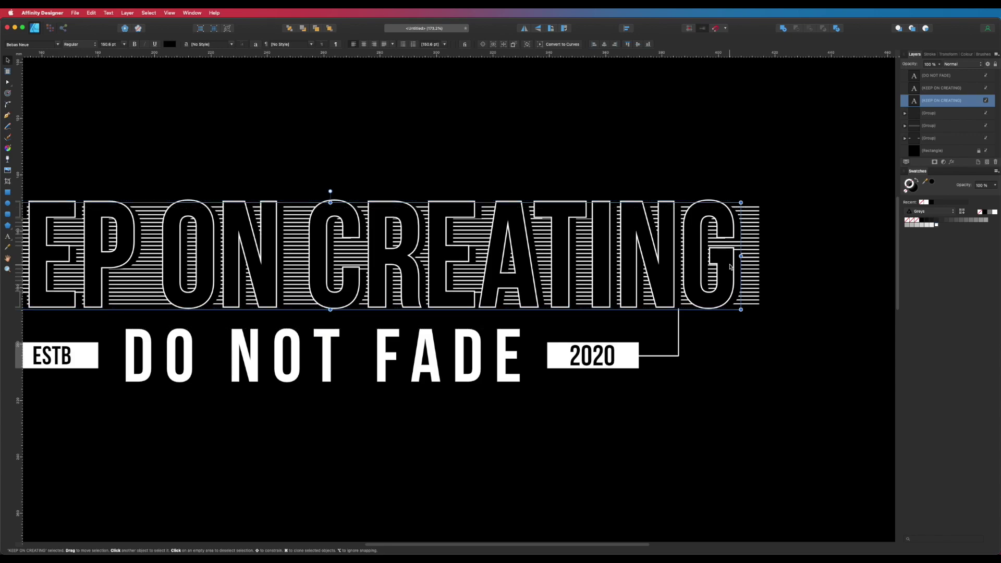
left_click(760, 317)
key("super+1")
left_click_drag(620, 306, 637, 302)
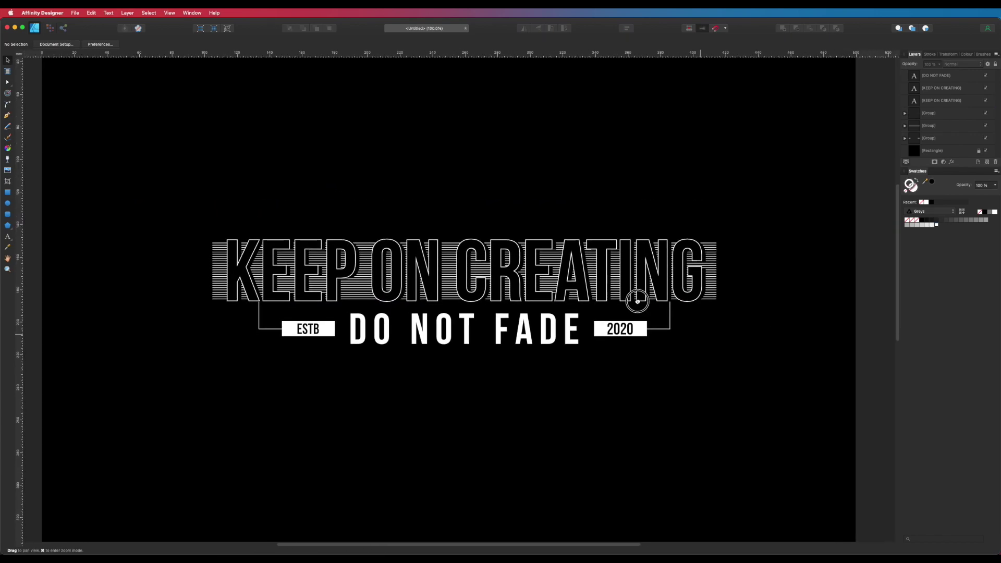
Shift the lower KEEP ON CREATING copy further right in small increments to widen the shadow behind the letters
key("z")
left_click_drag(345, 233, 433, 255)
key("v")
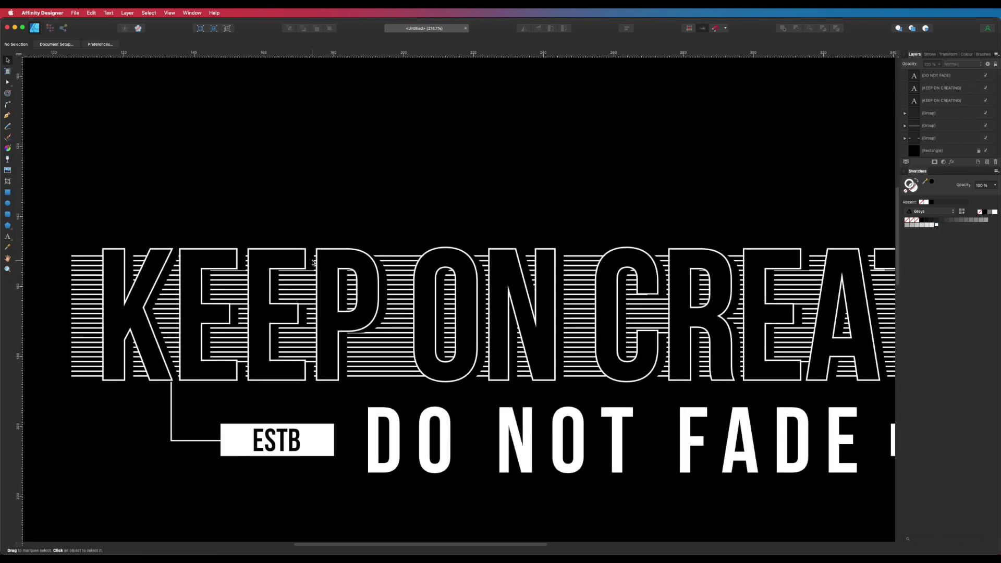
left_click(312, 262)
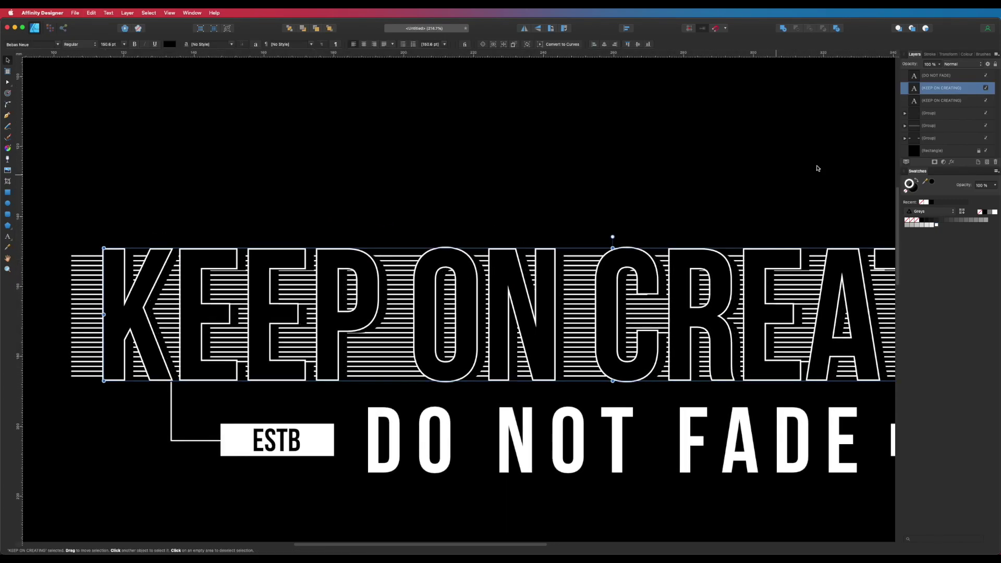
left_click(950, 101)
key("Right")
key("Right")
key("Right")
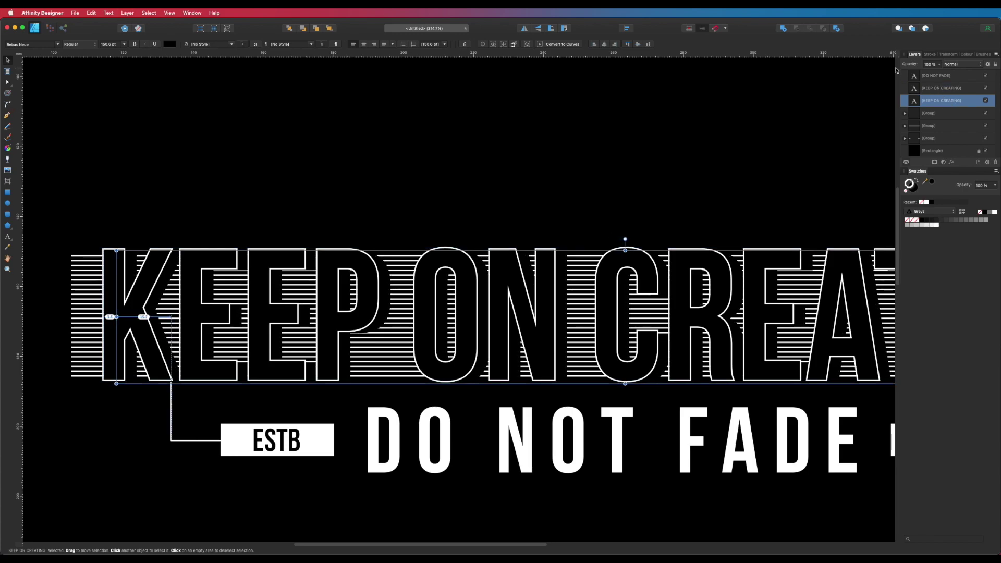
Check the headline's shadow at several zoom levels and fine-tune the lower copy's offset slightly to the right
key("Escape")
key("super+0")
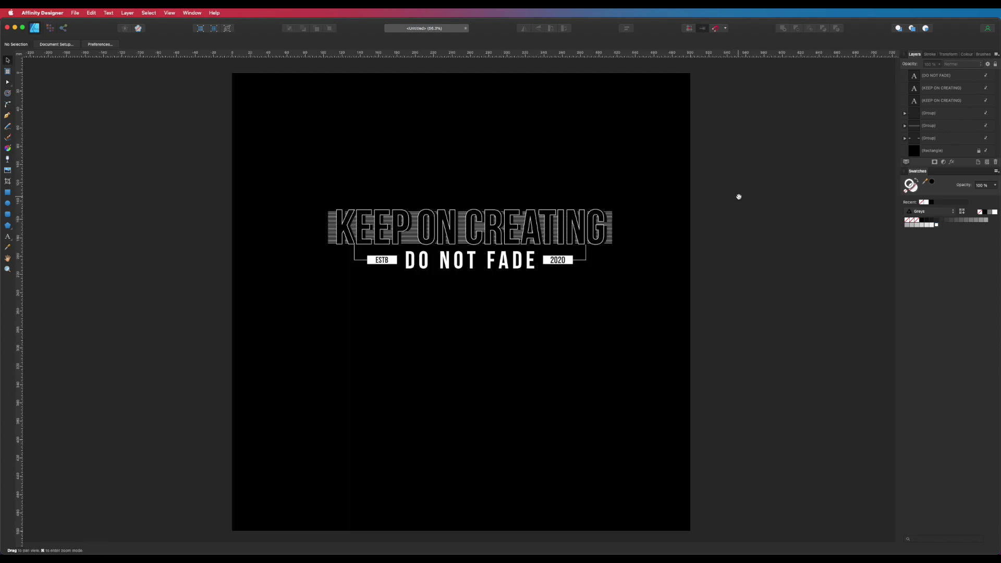
key("super+1")
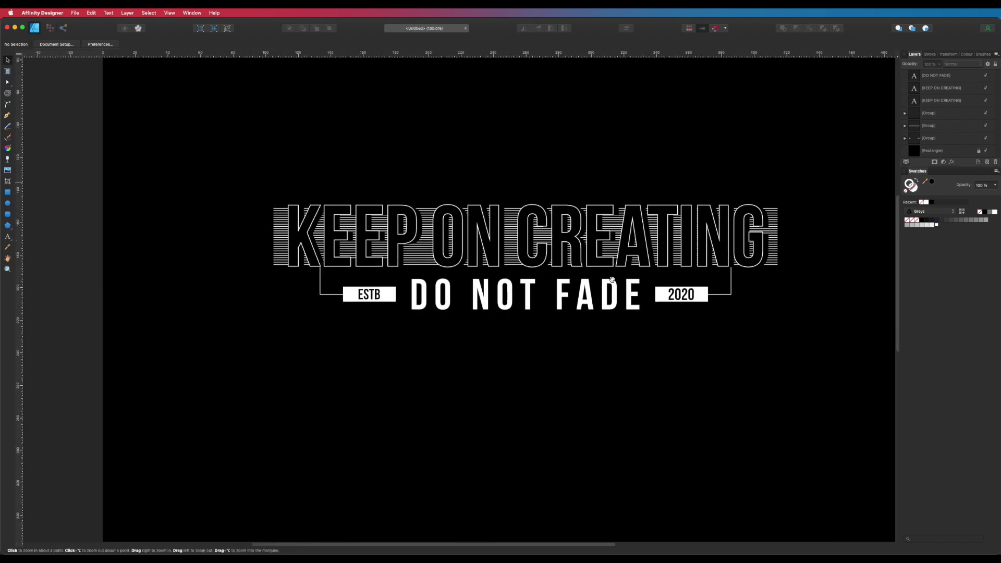
scroll(612, 280, "down", 1)
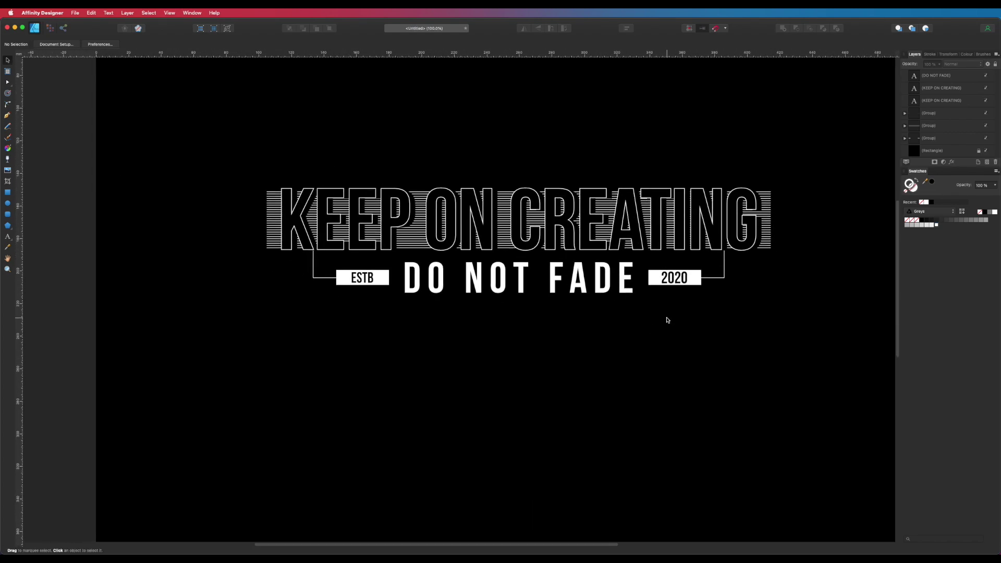
scroll(666, 320, "left", 5)
scroll(667, 320, "right", 8)
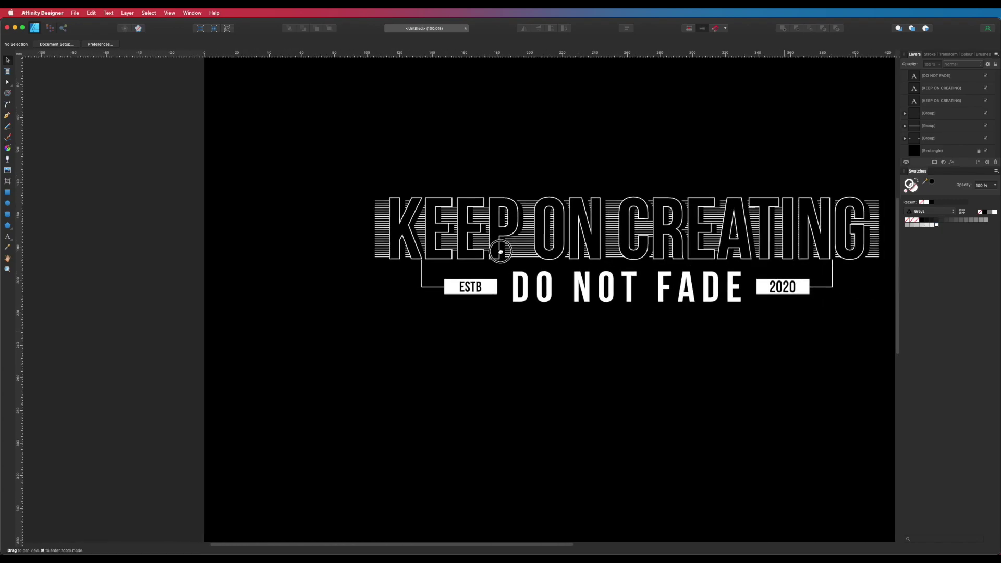
left_click_drag(605, 240, 737, 284)
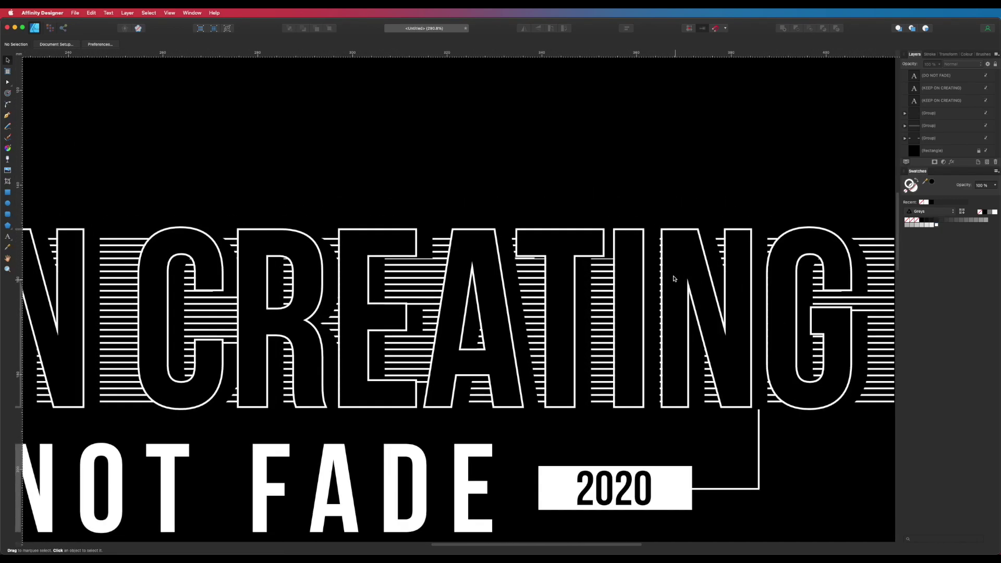
left_click(934, 103)
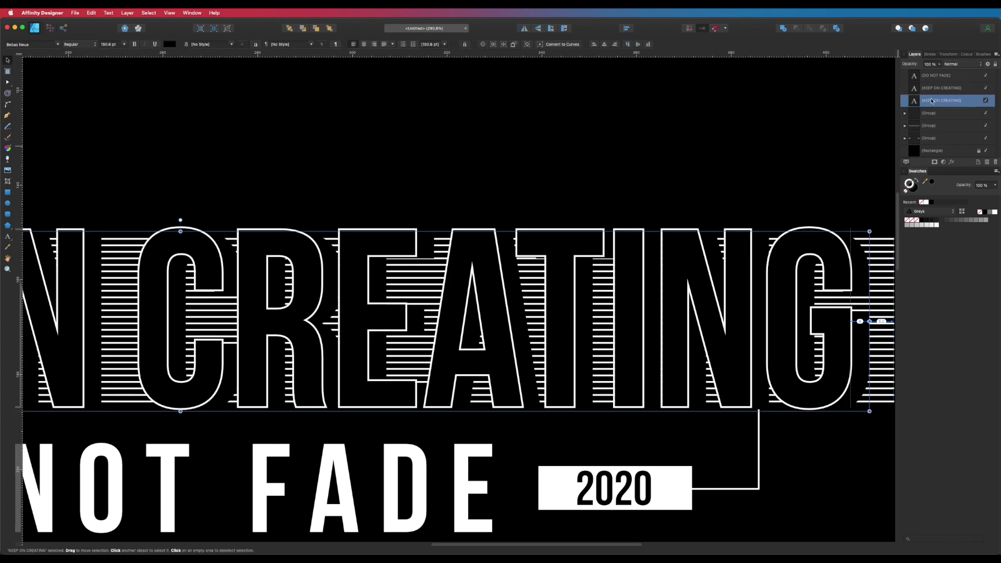
left_click(814, 466)
key("super+1")
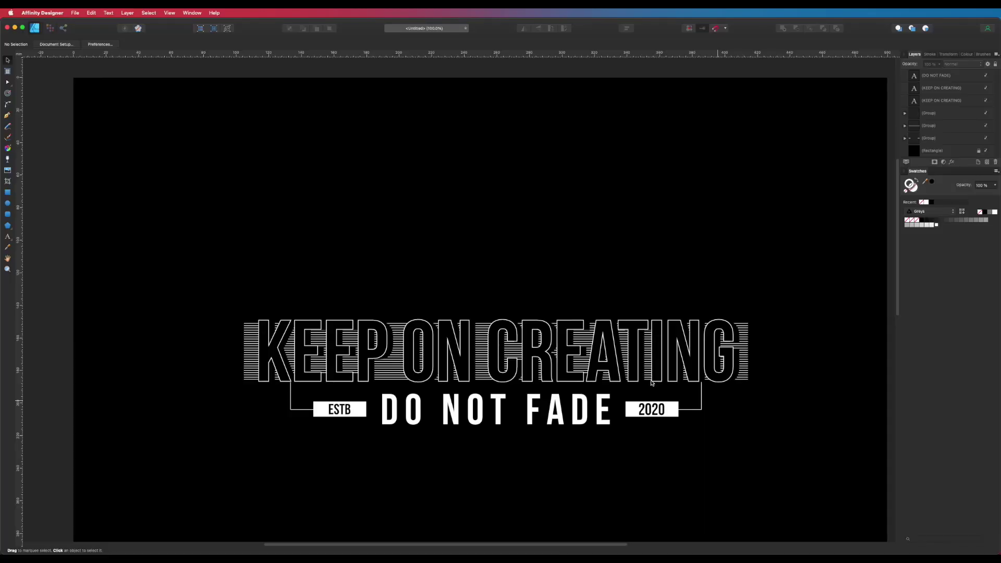
Select all the text layers and groups of the design, excluding the locked background, and convert them to curves
scroll(703, 344, "left", 4)
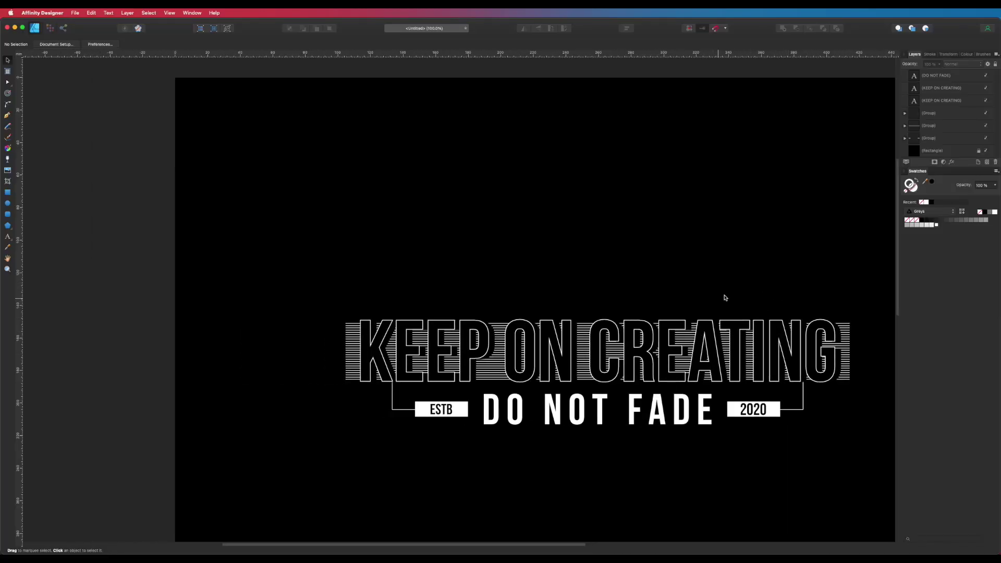
scroll(629, 214, "down", 2)
scroll(628, 214, "right", 4)
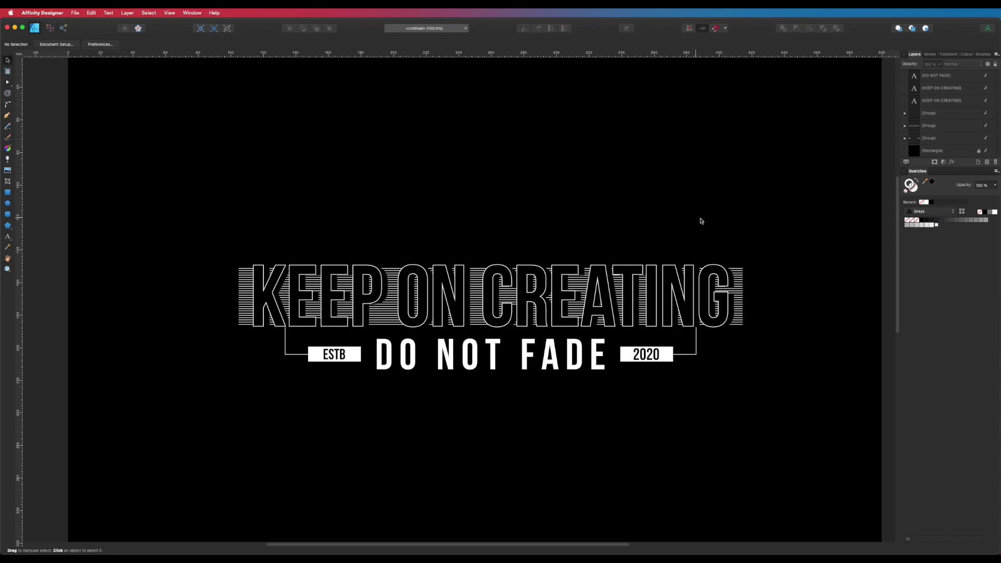
left_click_drag(793, 194, 82, 508)
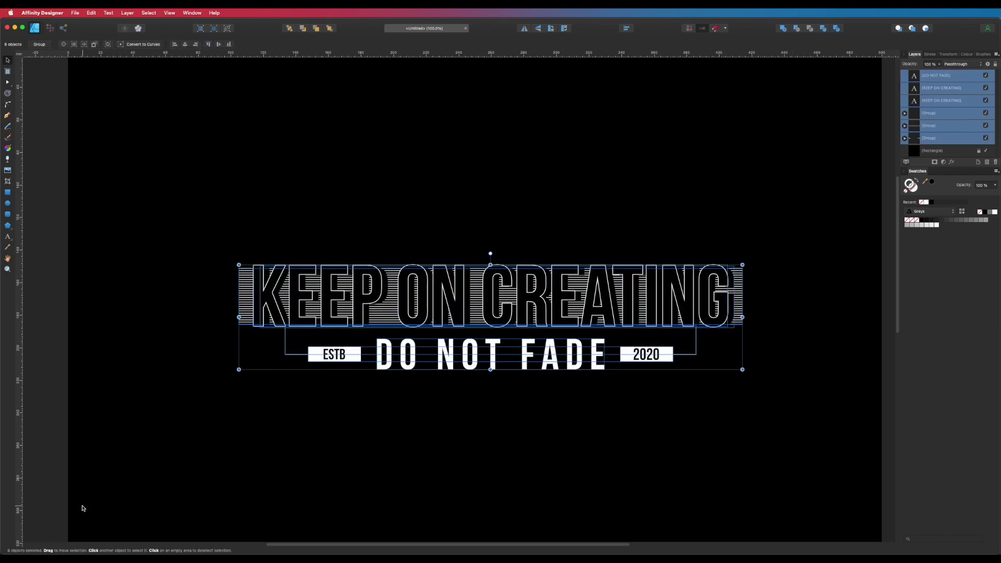
key("super+Return")
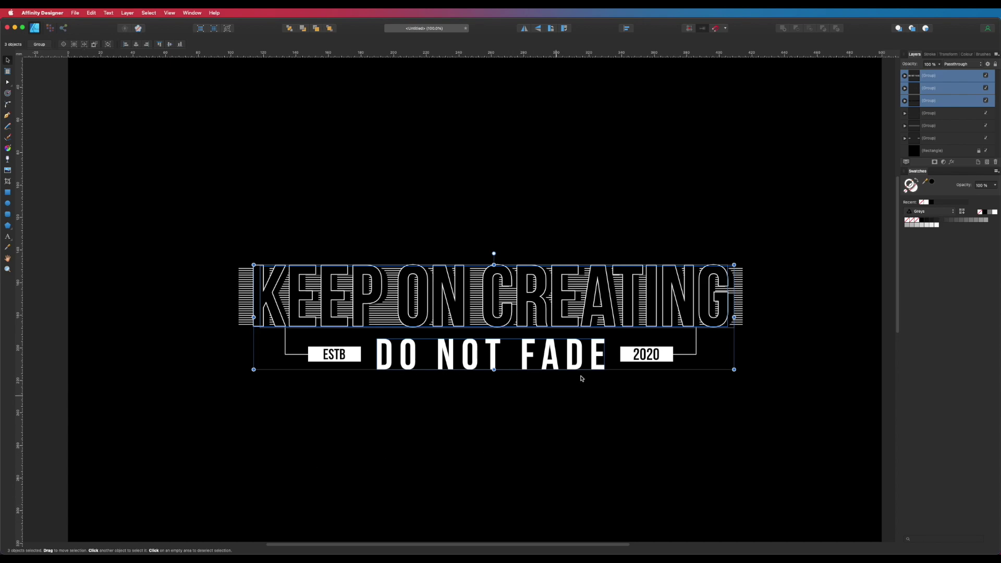
key("super+z")
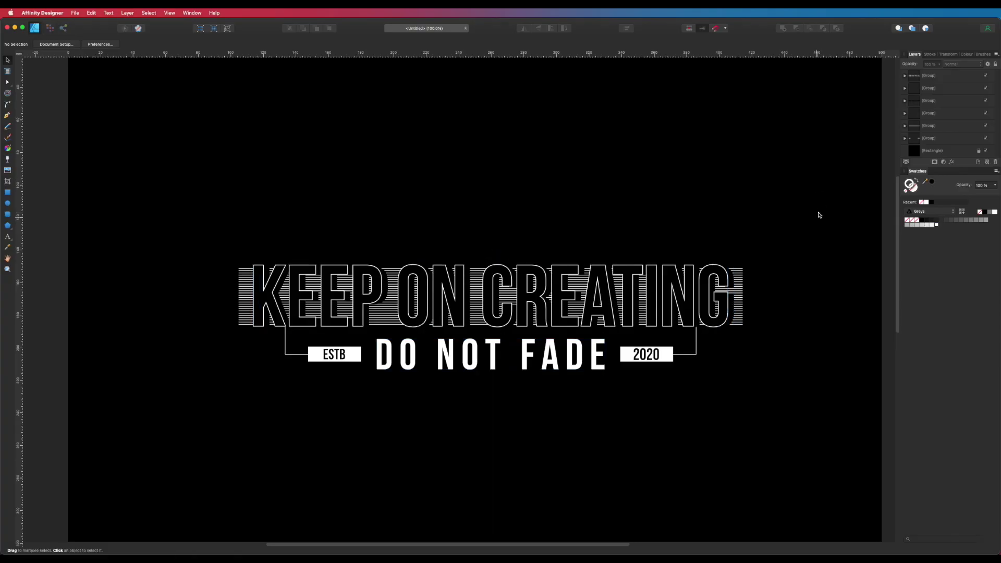
left_click_drag(831, 204, 114, 424)
left_click(130, 365)
scroll(130, 365, "right", 2)
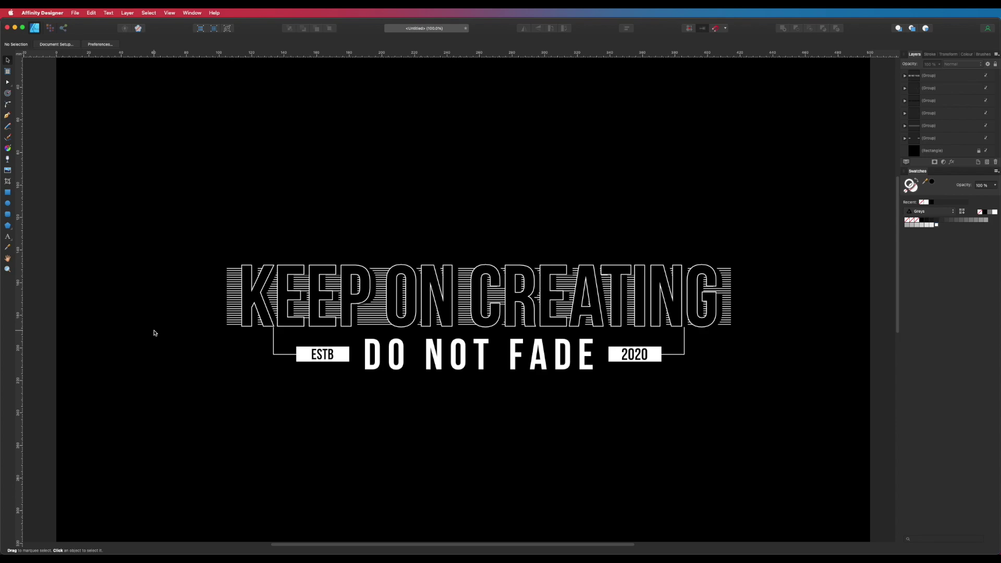
scroll(455, 324, "down", 3)
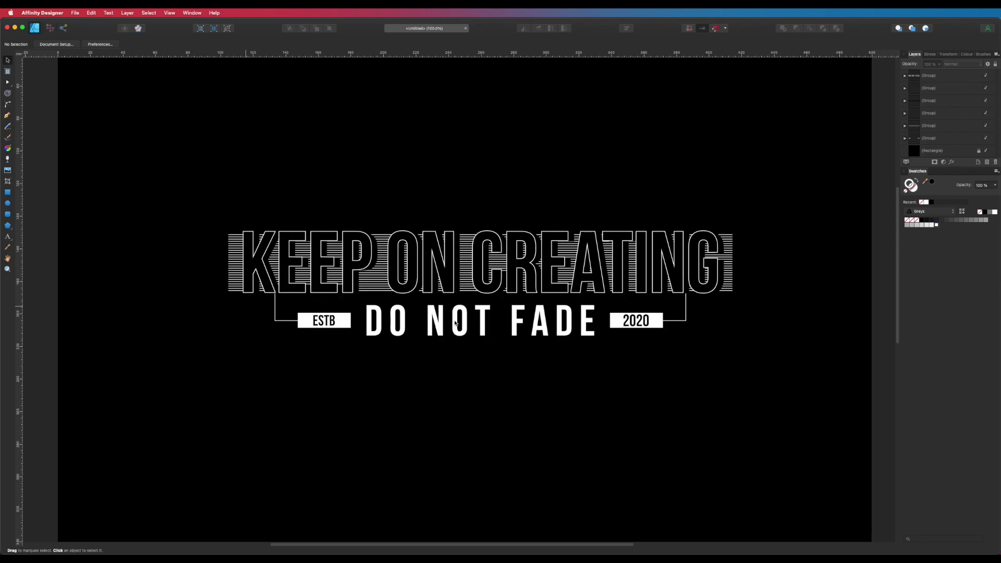